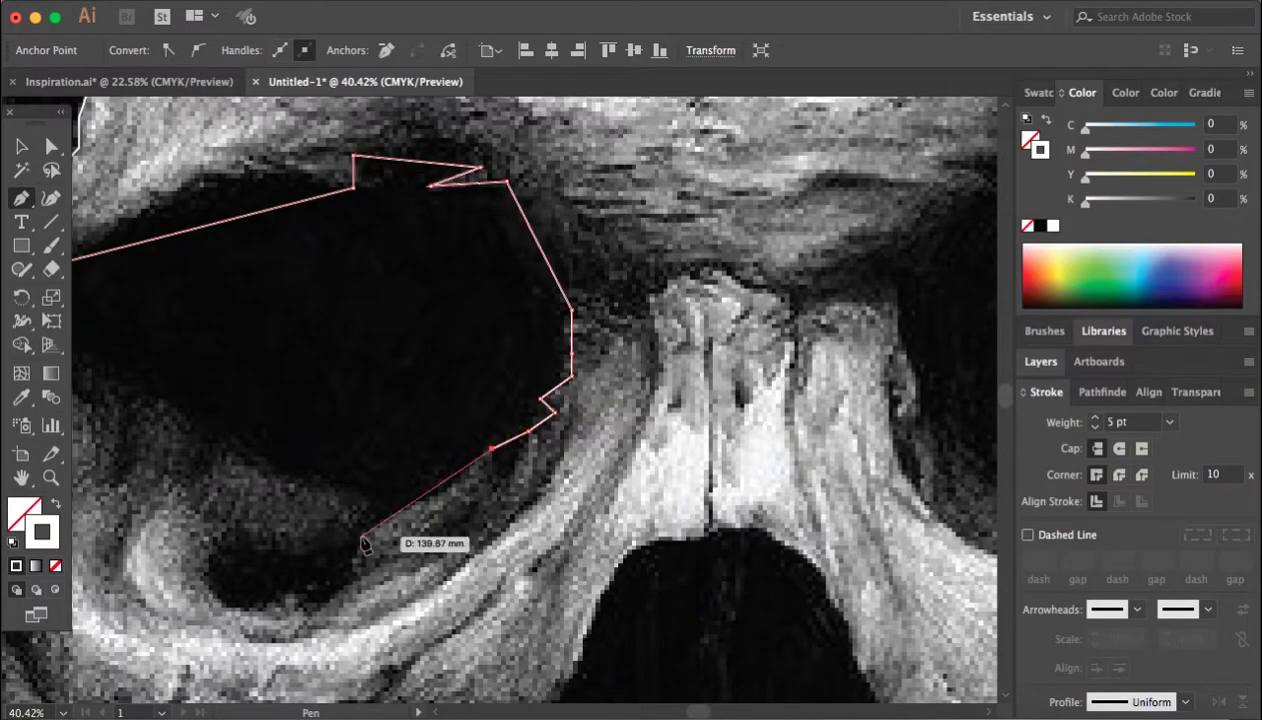
Step: Place Pen anchors around the eye socket's lower rim
left_click(362, 539)
left_click(312, 614)
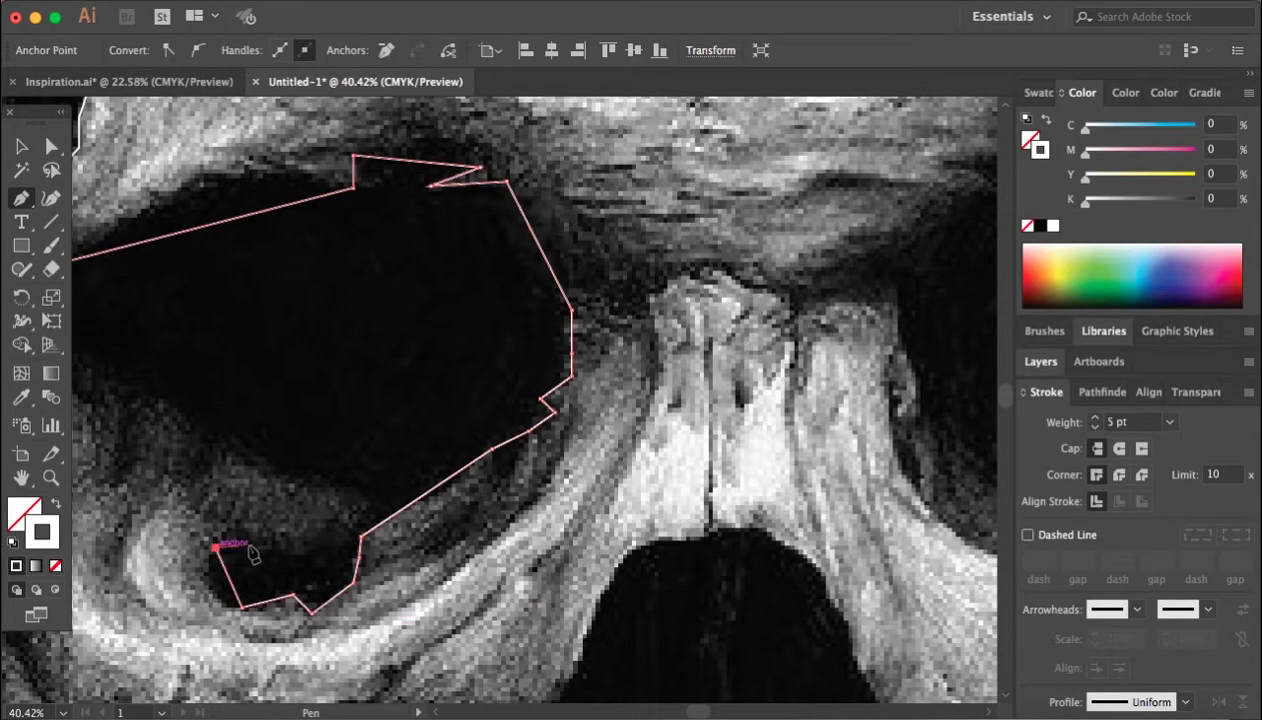
left_click(296, 553)
left_click(333, 521)
left_click(348, 533)
left_click(372, 510)
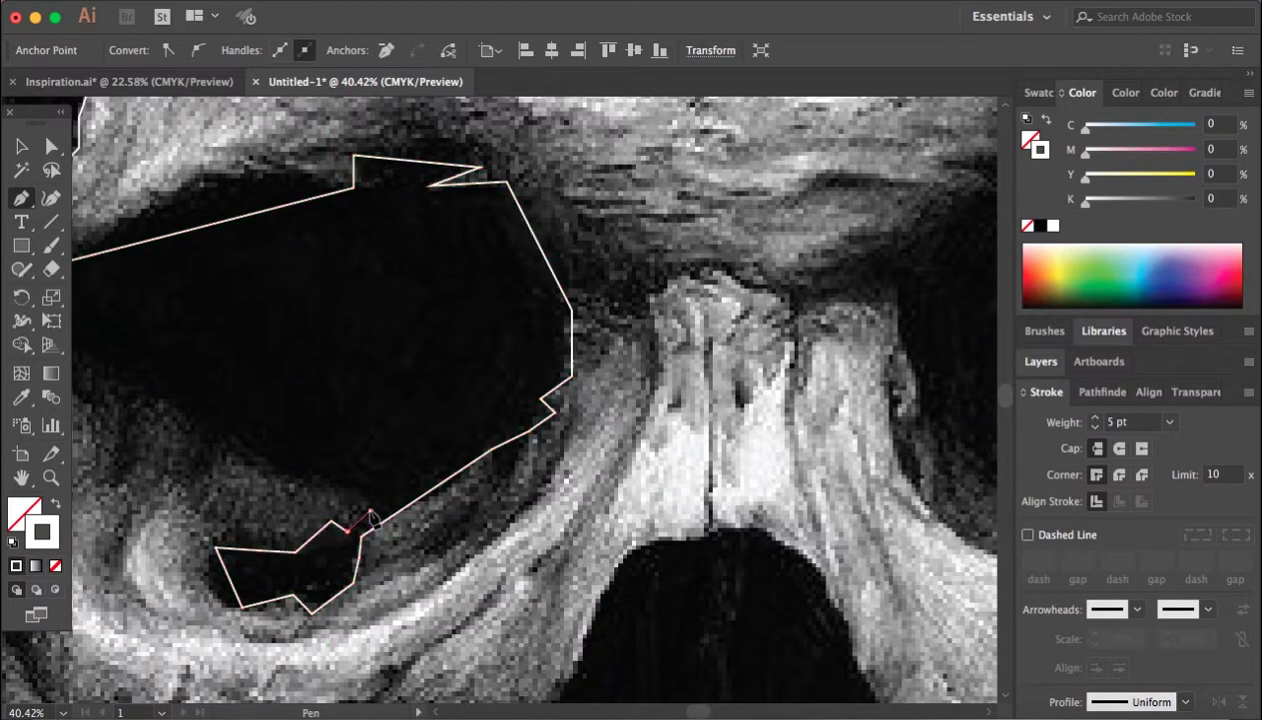
left_click(288, 490)
Step: Trace the small notch below the socket and close the eye-socket outline
scroll(291, 498, "left", 2)
scroll(290, 498, "left", 2)
scroll(393, 497, "up", 1)
left_click(297, 443)
left_click(275, 522)
left_click(278, 432)
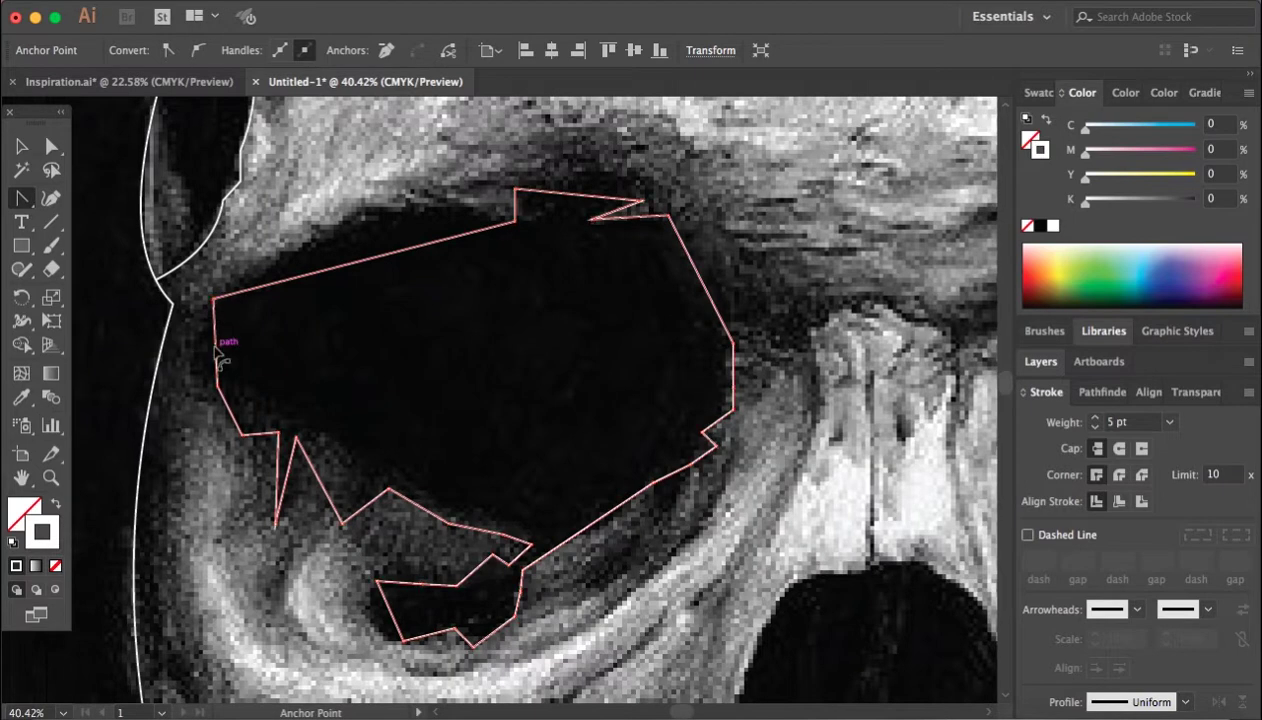
Step: Bend the socket outline's segments into curves following the bone, then begin the nasal cavity path
left_click_drag(218, 360, 192, 355)
mouse_move(308, 478)
left_mouse_down()
mouse_move(283, 465)
mouse_move(262, 422)
left_mouse_up()
left_click_drag(418, 503, 428, 514)
mouse_move(390, 610)
left_mouse_down()
mouse_move(370, 628)
mouse_move(360, 600)
left_mouse_up()
left_click_drag(443, 604, 521, 597)
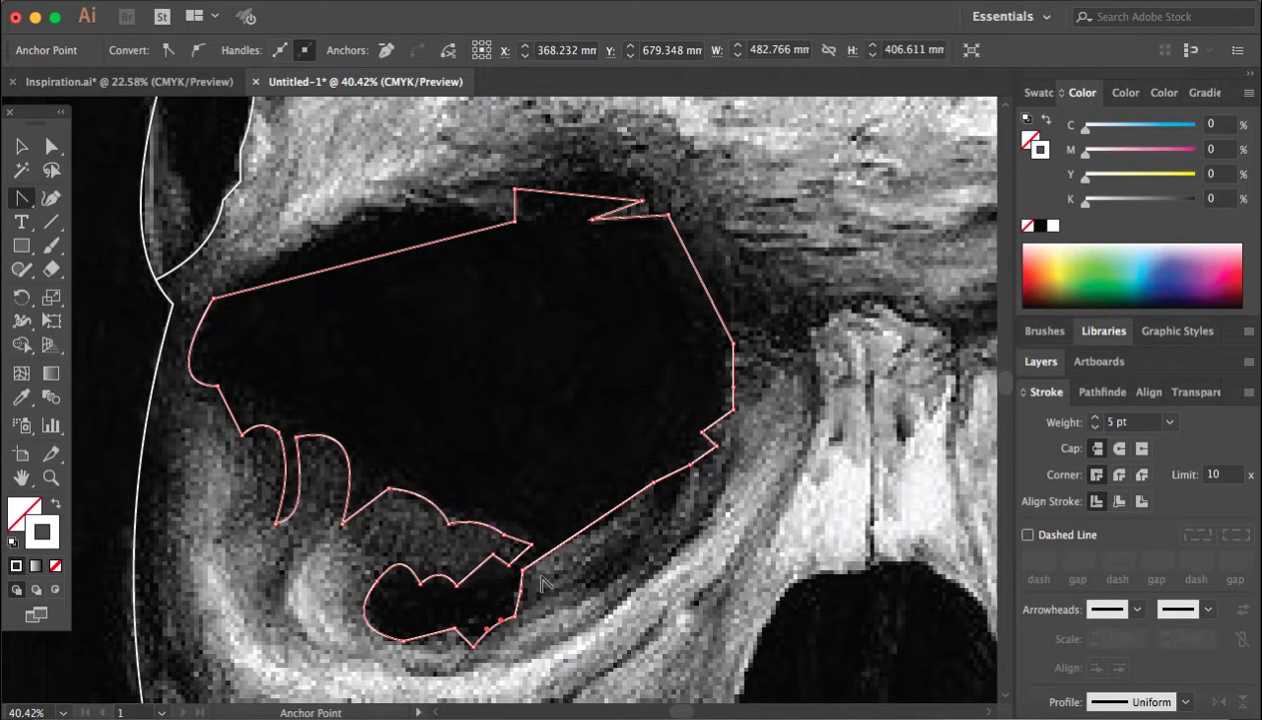
left_click_drag(672, 475, 668, 515)
left_click_drag(716, 312, 704, 240)
left_click_drag(378, 255, 380, 212)
left_click(729, 370)
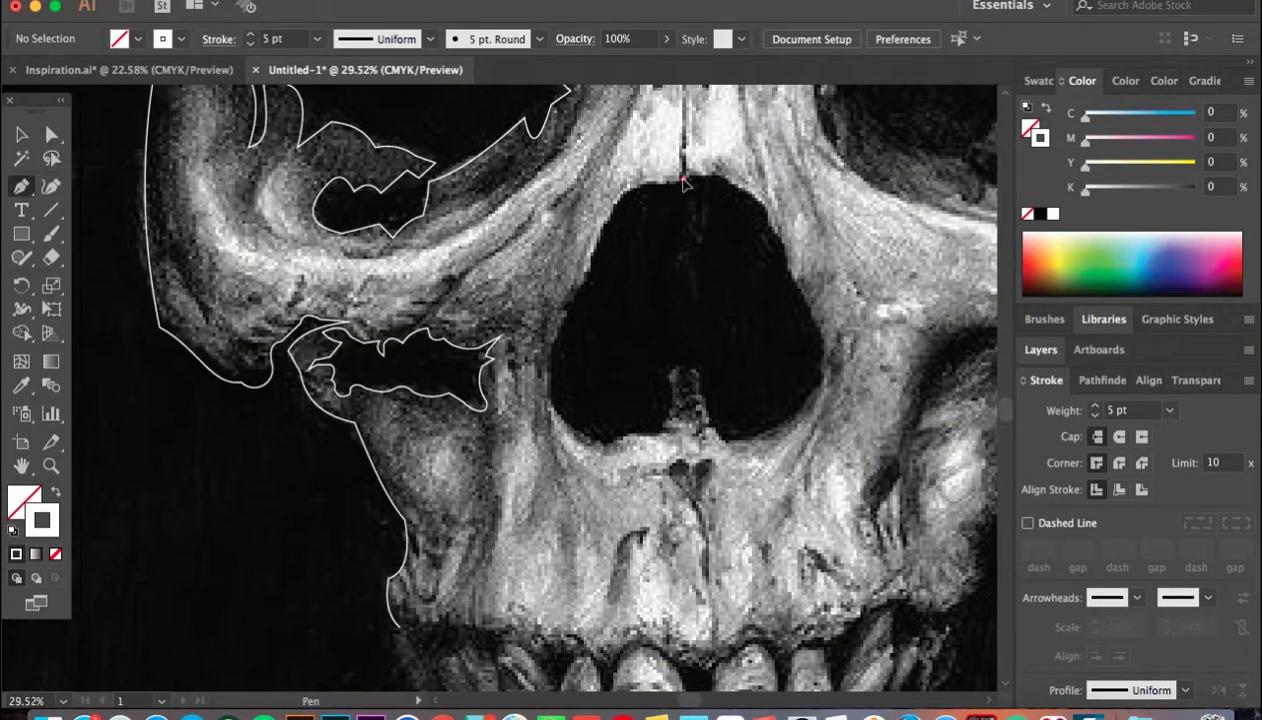
left_click(683, 180)
left_click(645, 180)
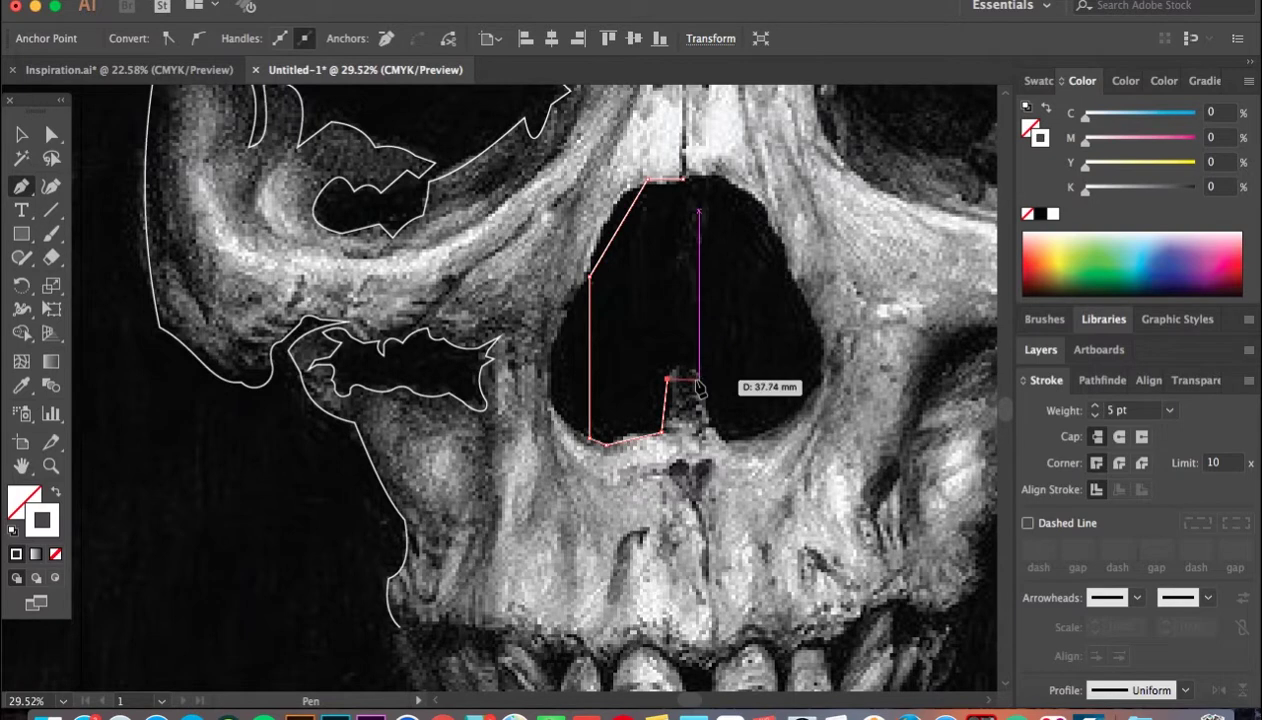
Step: Smooth the nasal cavity's left corner and draw curved lines along the cheekbone's left side
left_click_drag(591, 372, 621, 216)
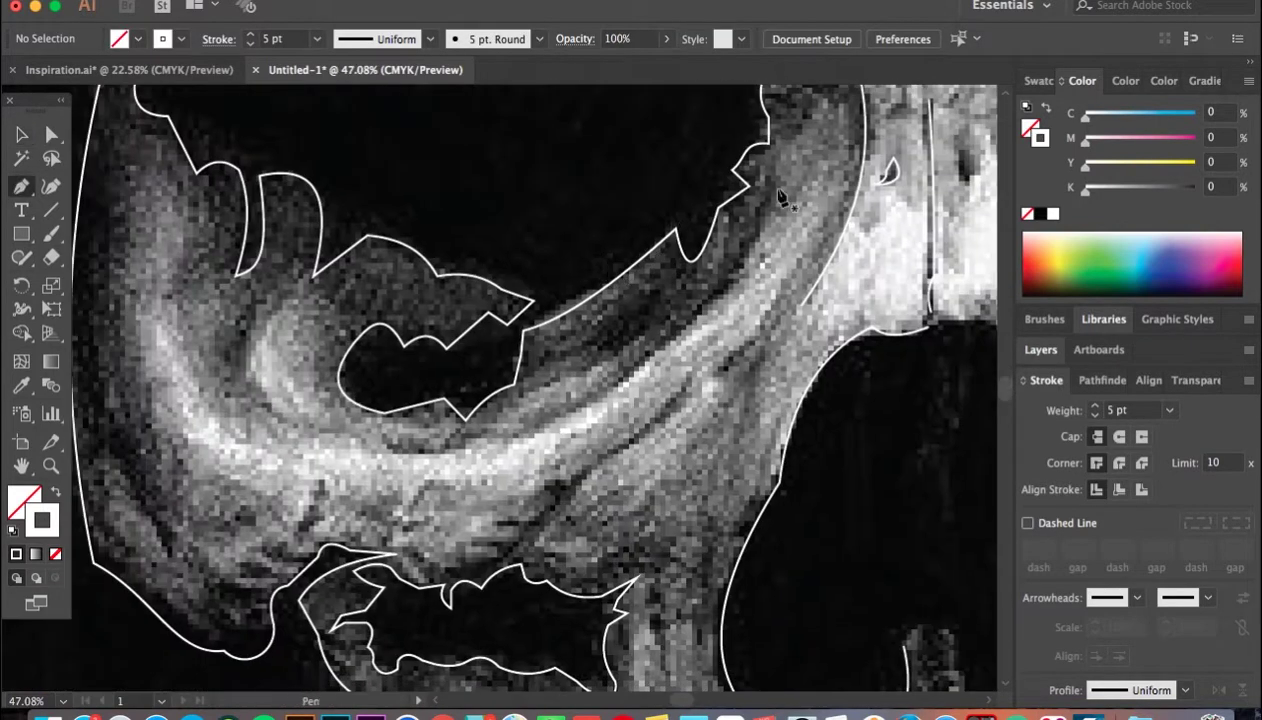
left_click_drag(762, 199, 764, 248)
left_click_drag(522, 440, 610, 368)
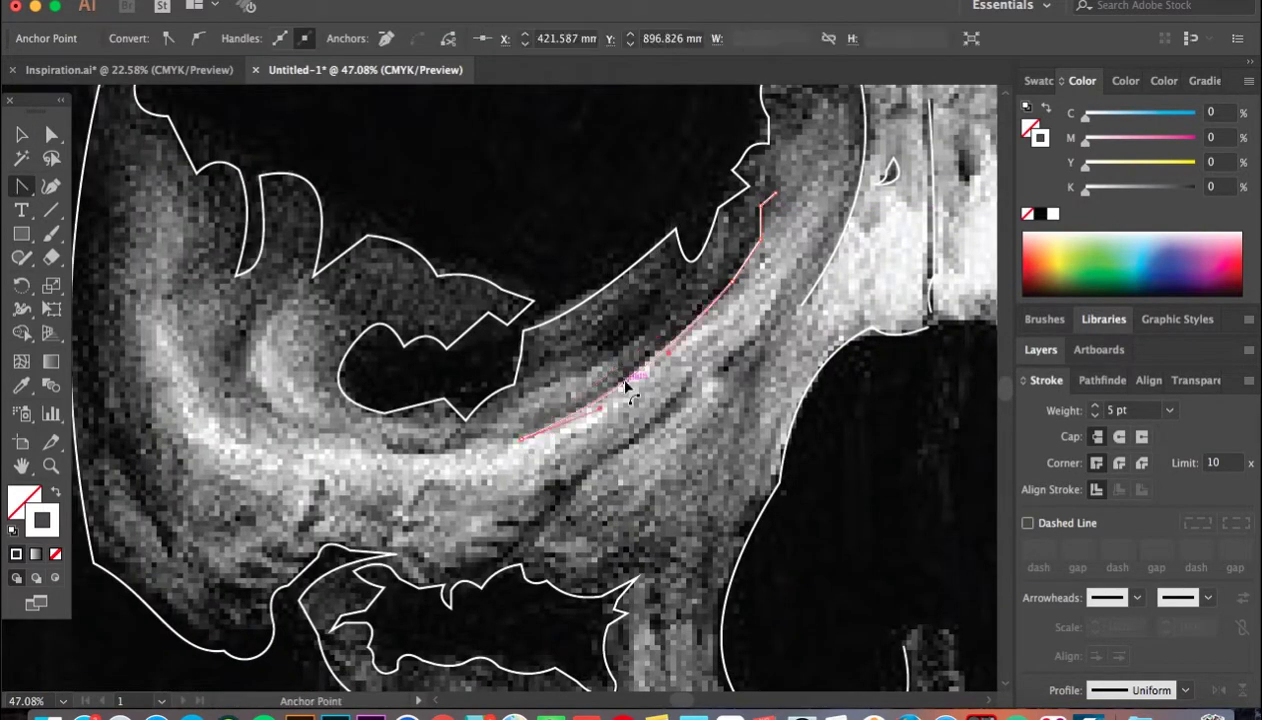
left_click(259, 298)
left_click_drag(233, 418, 326, 432)
scroll(447, 350, "up", 2)
scroll(447, 350, "down", 5)
Step: Draw a short three-anchor line along the cheekbone ridge and bend it into a curve
left_click(400, 285)
left_click(478, 285)
left_click(563, 259)
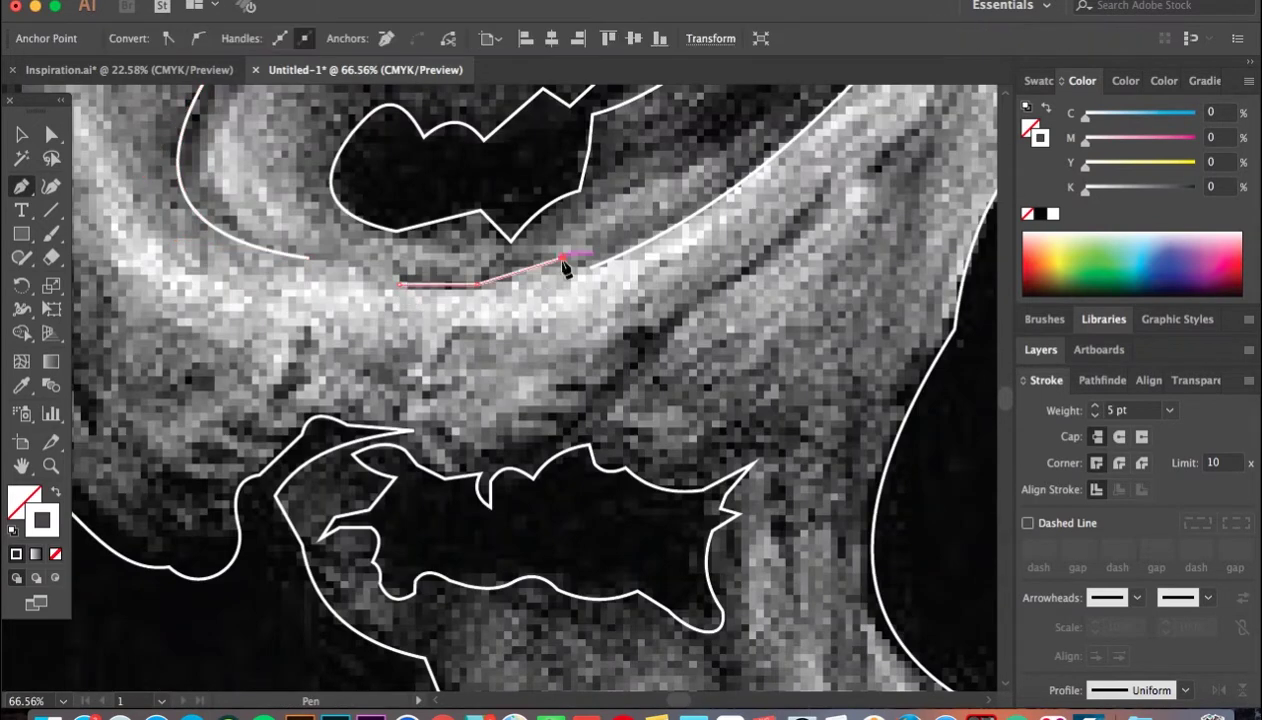
left_click_drag(507, 268, 505, 255)
scroll(447, 300, "down", 2)
Step: Add a new cheekbone detail line and start a curved line along the upper jaw
left_click(686, 219)
left_click(650, 262, "alt")
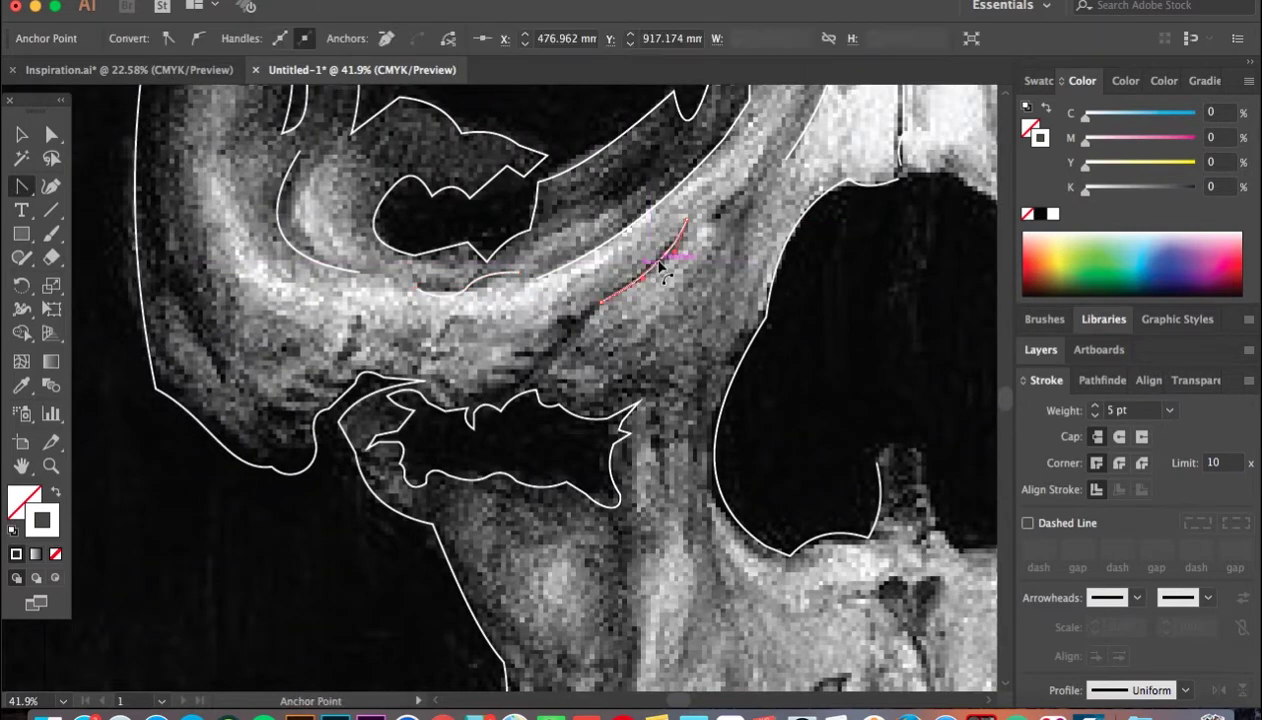
scroll(507, 503, "down", 2)
scroll(533, 455, "up", 3)
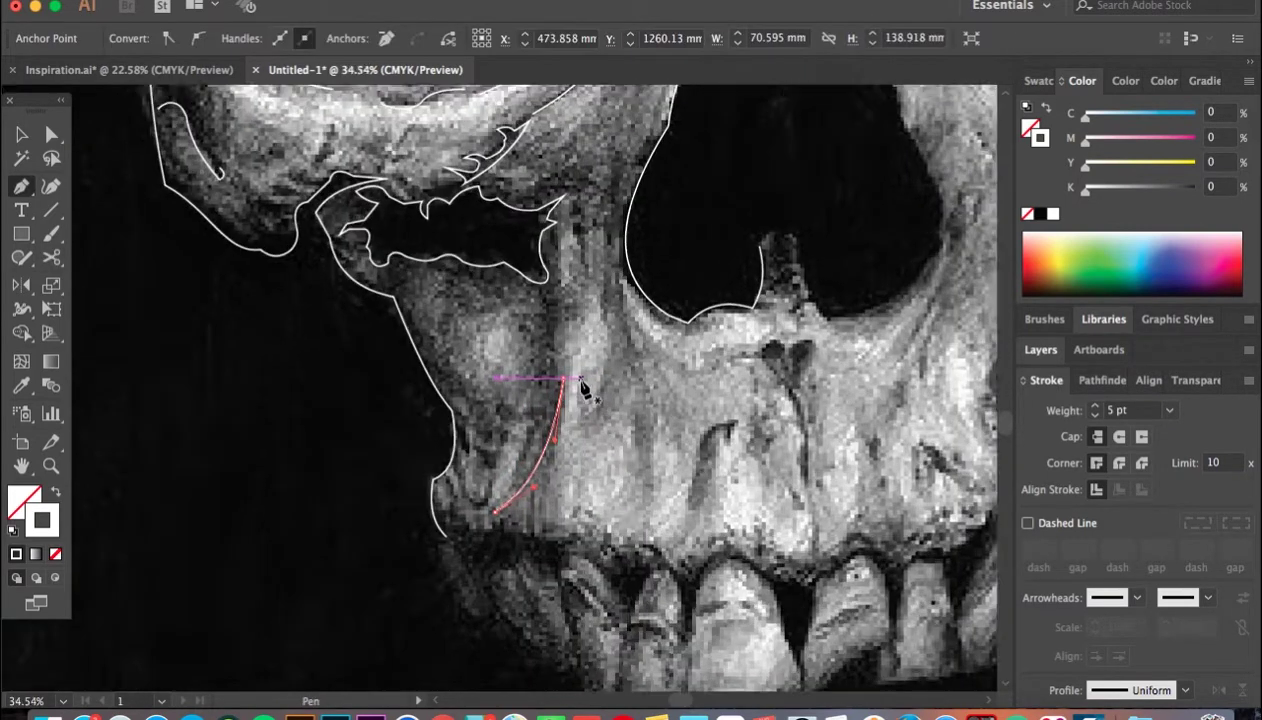
scroll(546, 365, "down", 3)
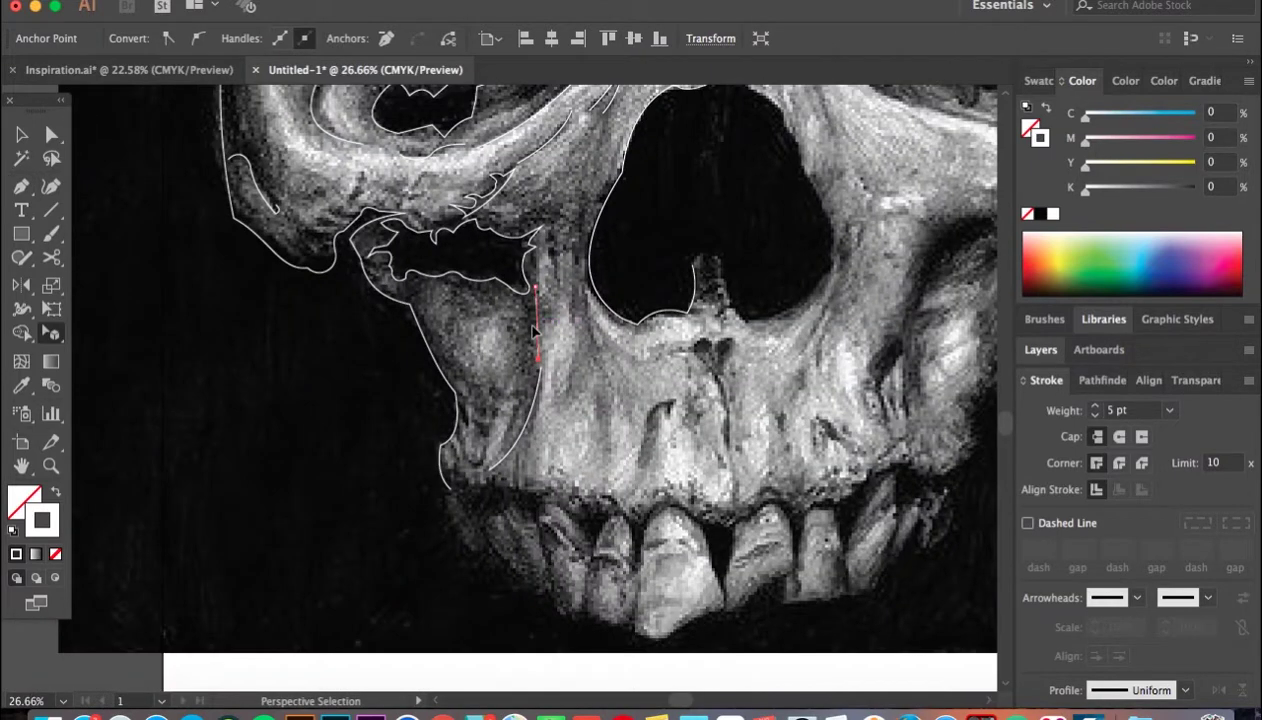
left_click(650, 460)
scroll(680, 400, "up", 2)
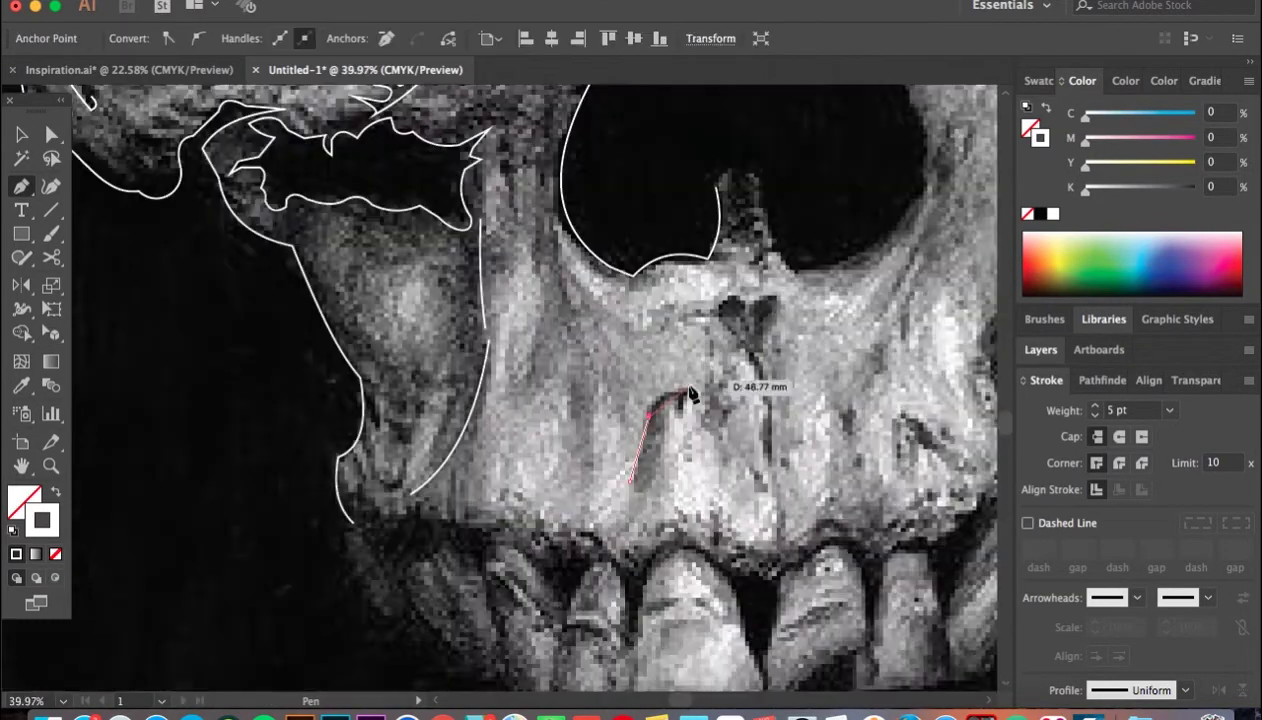
Step: Draw the hook-shaped curved stroke beside the nose
left_click(688, 402, "ctrl")
scroll(680, 400, "down", 3)
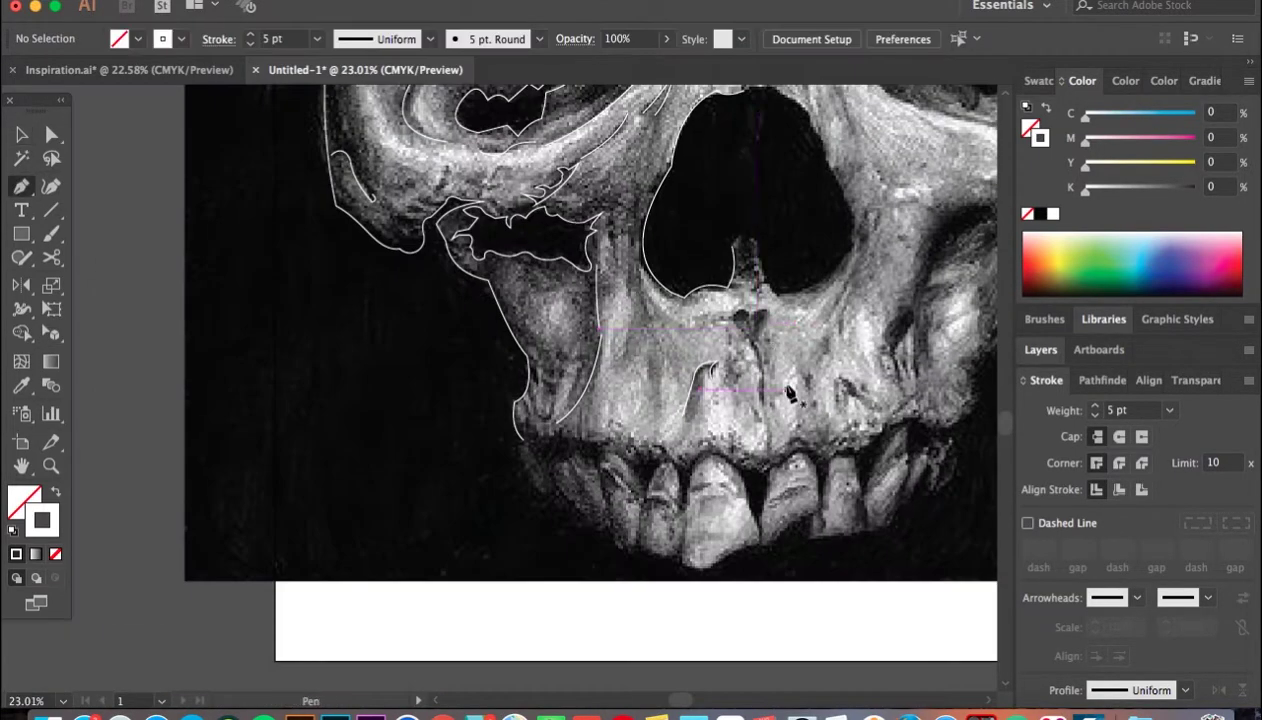
scroll(700, 400, "up", 3)
left_click(745, 420)
left_click(691, 268)
left_click_drag(703, 268, 714, 330)
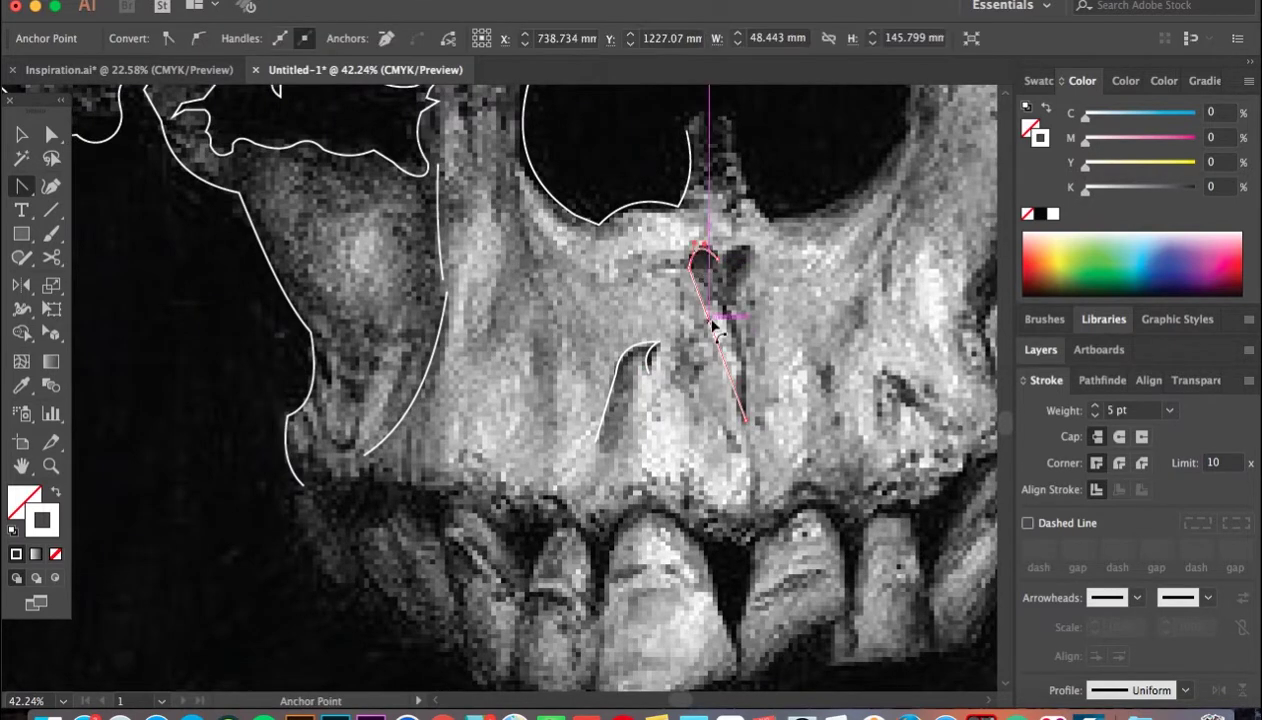
scroll(690, 250, "up", 3)
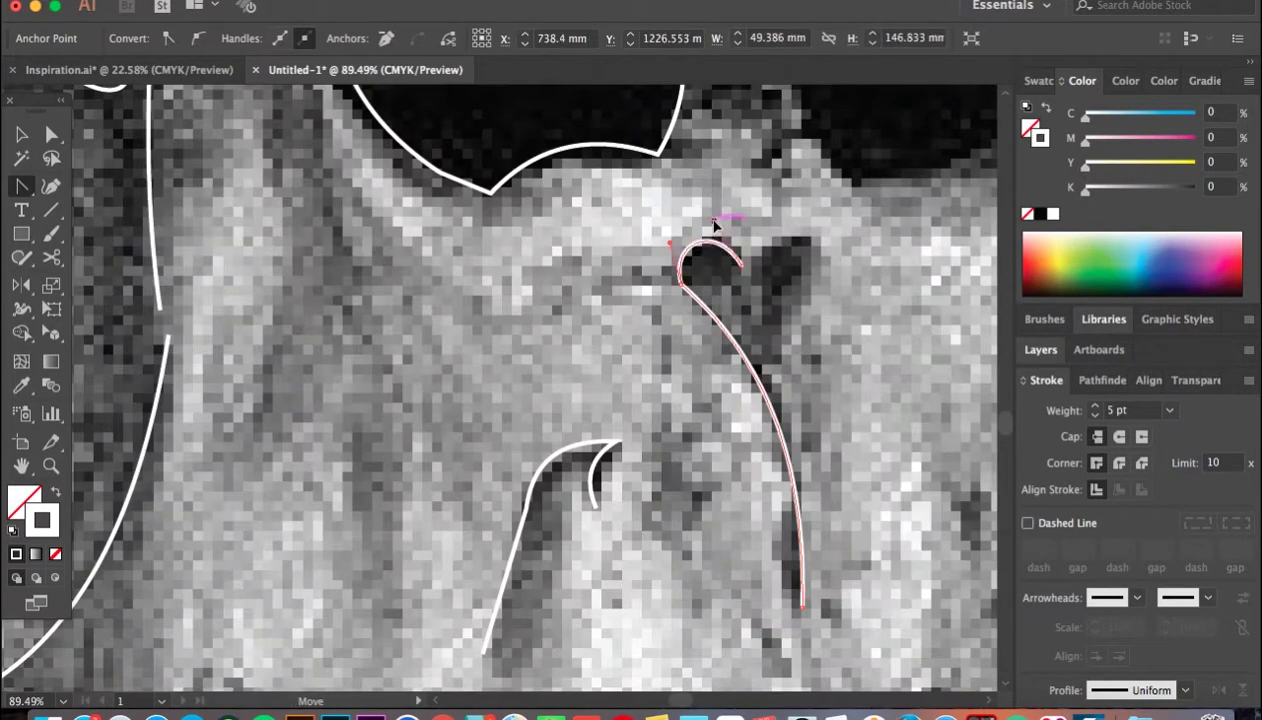
scroll(523, 303, "down", 3)
left_click(523, 303, "super")
Step: Draw curved detail lines on and below the cheek, plus a curved anchor near the nasal cavity
left_click_drag(443, 214, 421, 352)
left_click(512, 311)
left_click(465, 272, "super")
left_click_drag(453, 276, 487, 345)
scroll(467, 407, "up", 5)
left_click_drag(565, 262, 541, 330)
scroll(563, 282, "up", 2)
scroll(563, 268, "down", 3)
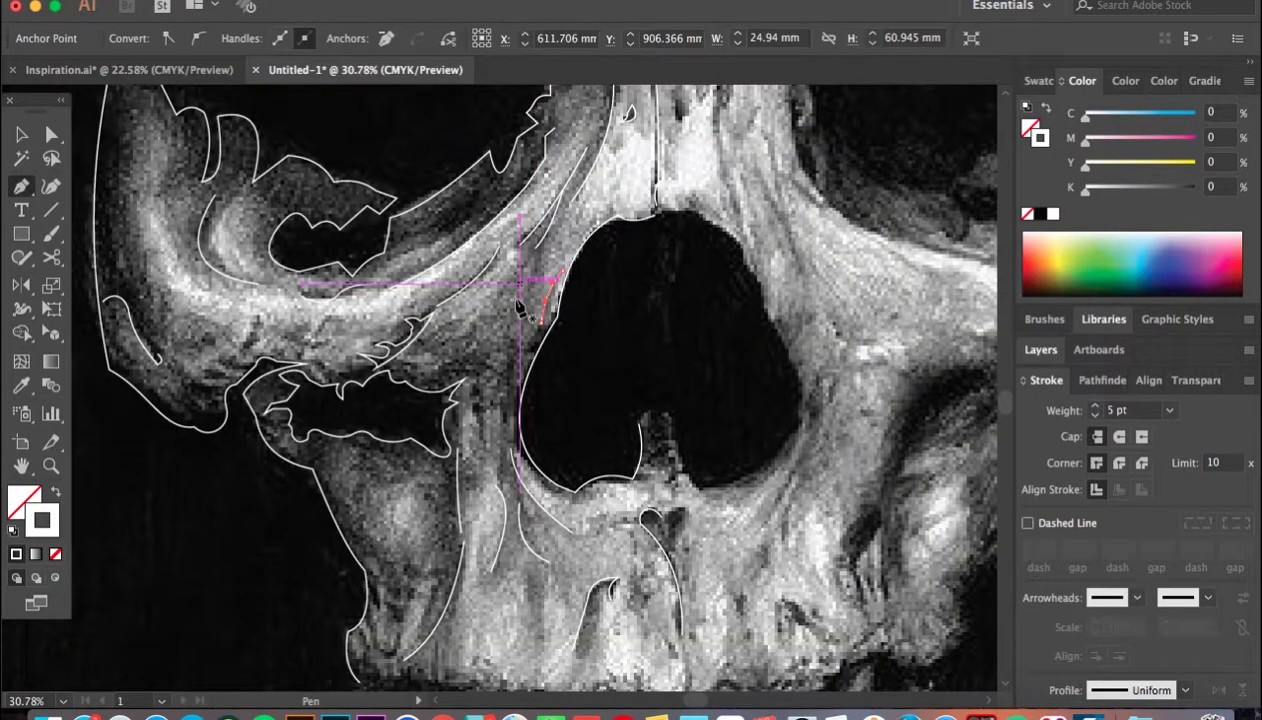
scroll(535, 282, "left", 3)
Step: Draw a curved U-shaped line near the upper teeth and a small triangular detail beside the jaw
key("v")
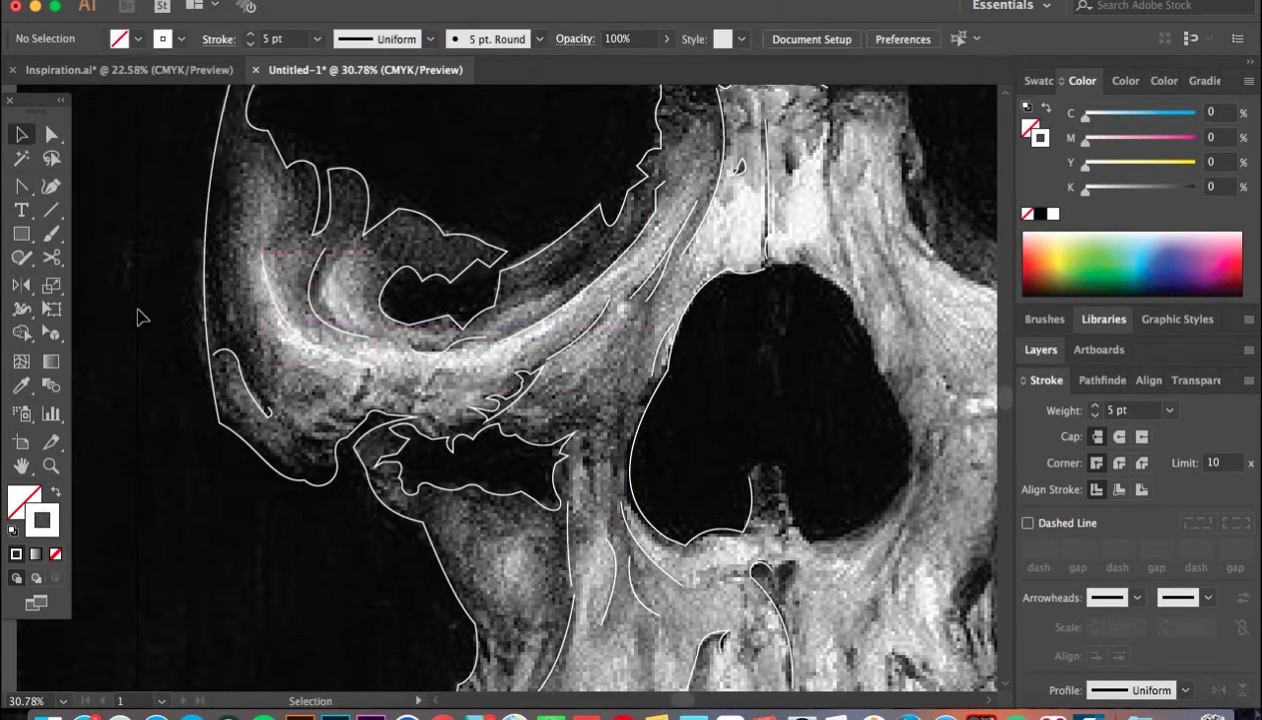
scroll(140, 317, "up", 2)
scroll(140, 317, "down", 5)
key("p")
scroll(480, 360, "down", 2)
left_click(479, 360)
left_click_drag(500, 404, 505, 409)
left_click(578, 286)
left_click_drag(545, 358, 575, 330)
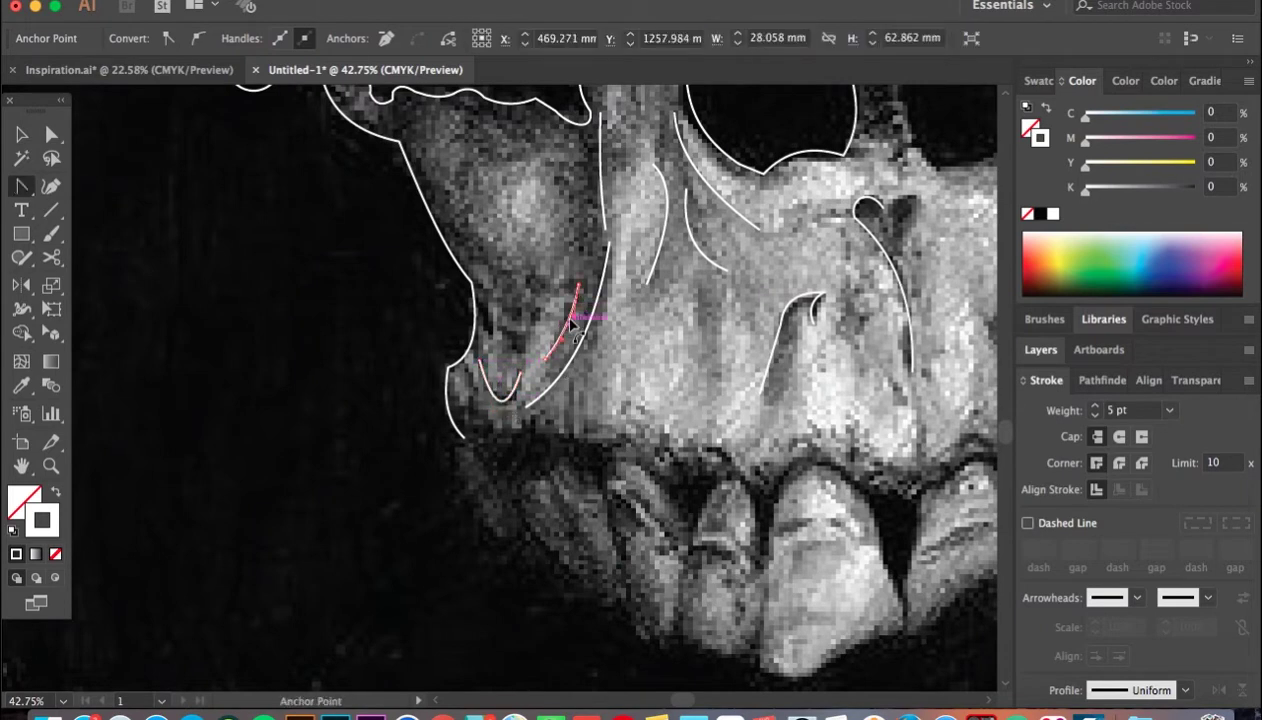
Step: Draw a small white rounded dot below the cheek notch
scroll(515, 350, "up", 1)
scroll(495, 310, "up", 3)
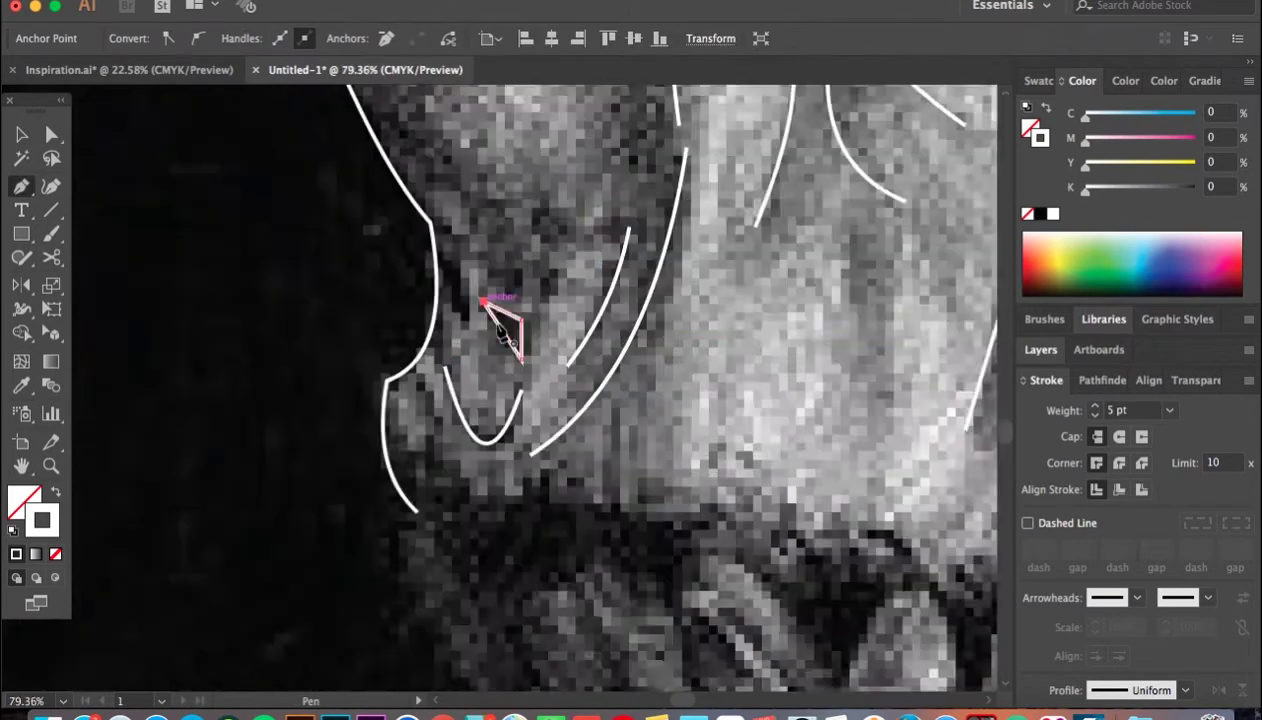
scroll(505, 320, "up", 1)
key("v")
scroll(500, 330, "down", 5)
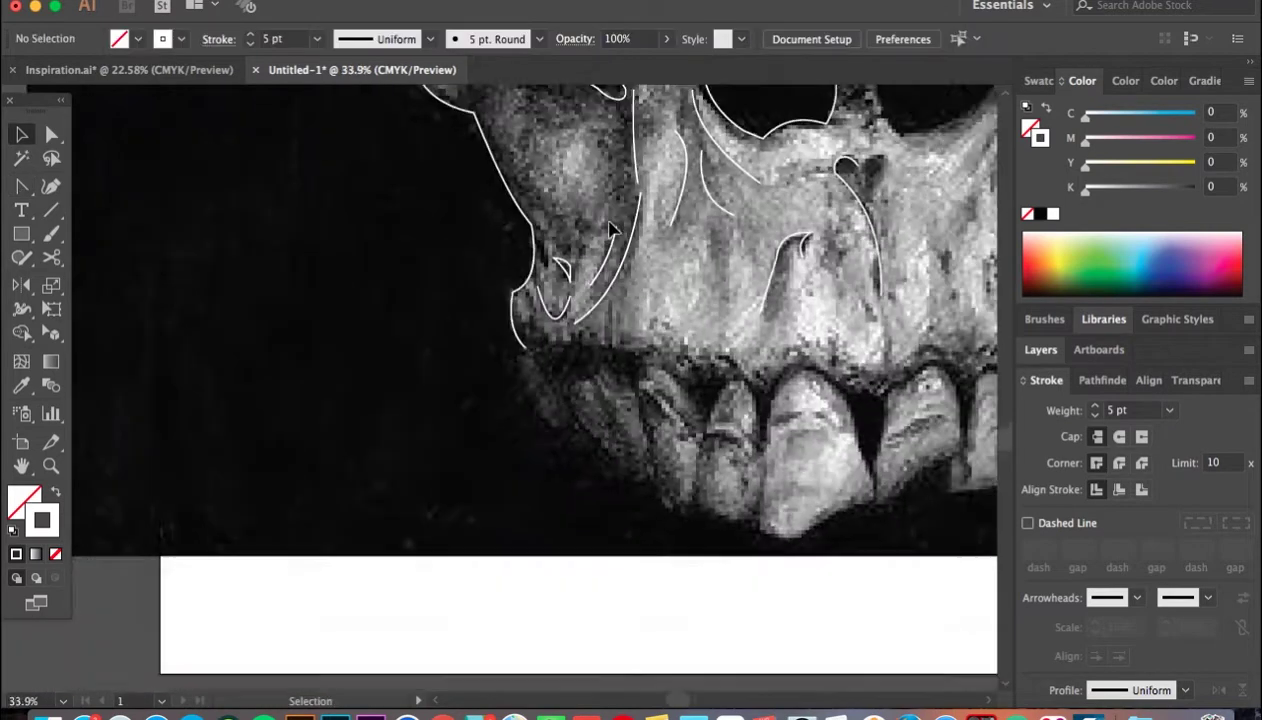
scroll(420, 300, "up", 3)
mouse_move(21, 233)
left_mouse_down()
mouse_move(115, 240)
mouse_move(115, 257)
left_mouse_up()
scroll(530, 397, "up", 5)
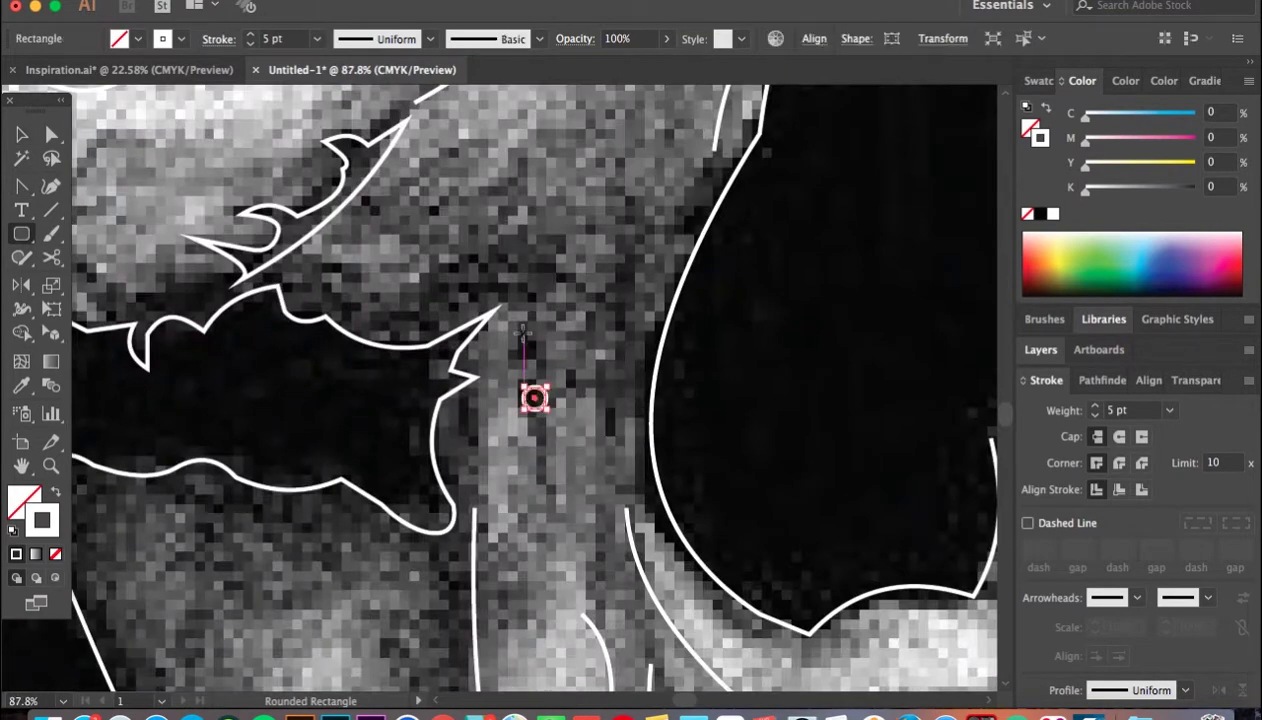
left_click_drag(518, 341, 533, 356)
scroll(525, 350, "down", 3)
scroll(520, 400, "up", 3)
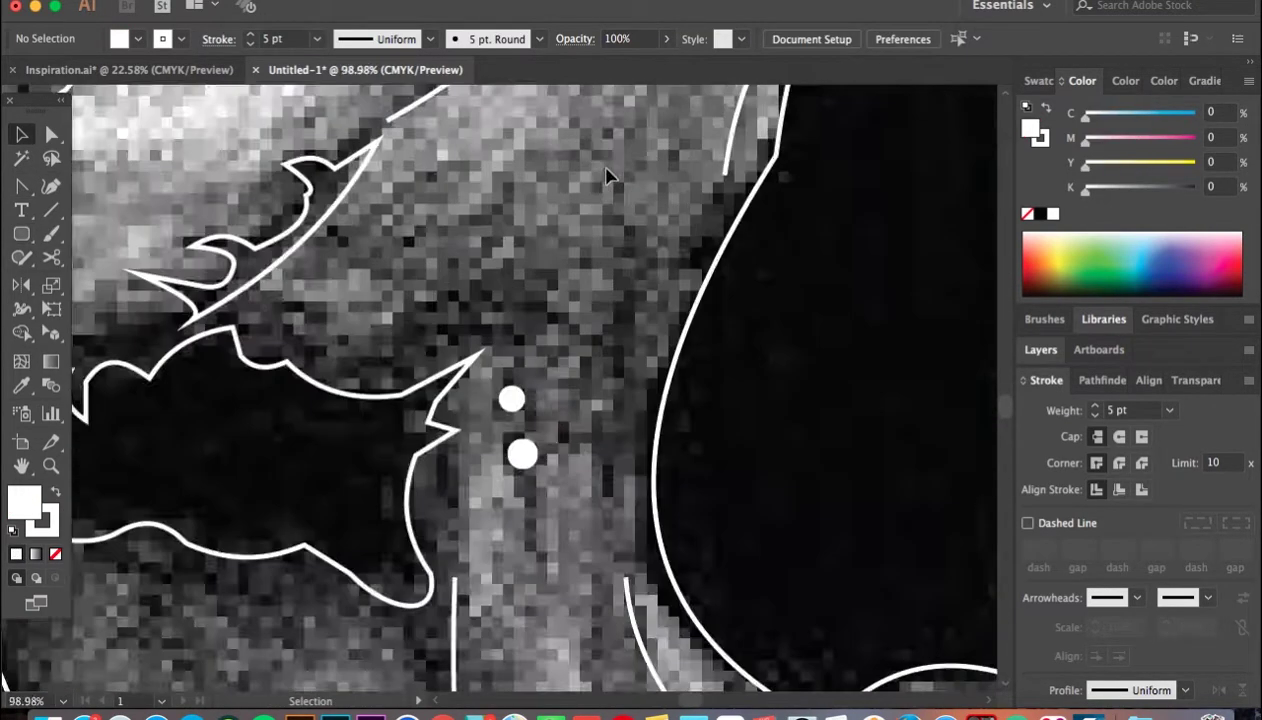
Step: Reshape the white dot into a crescent by moving its anchors with Direct Selection
key("a")
scroll(479, 417, "up", 4)
left_click_drag(521, 421, 506, 421)
scroll(510, 450, "down", 3)
left_click(524, 422)
left_click_drag(515, 470, 541, 452)
scroll(541, 452, "up", 4)
left_click_drag(660, 360, 676, 422)
left_click_drag(575, 295, 560, 290)
scroll(560, 290, "down", 10)
scroll(600, 350, "left", 3)
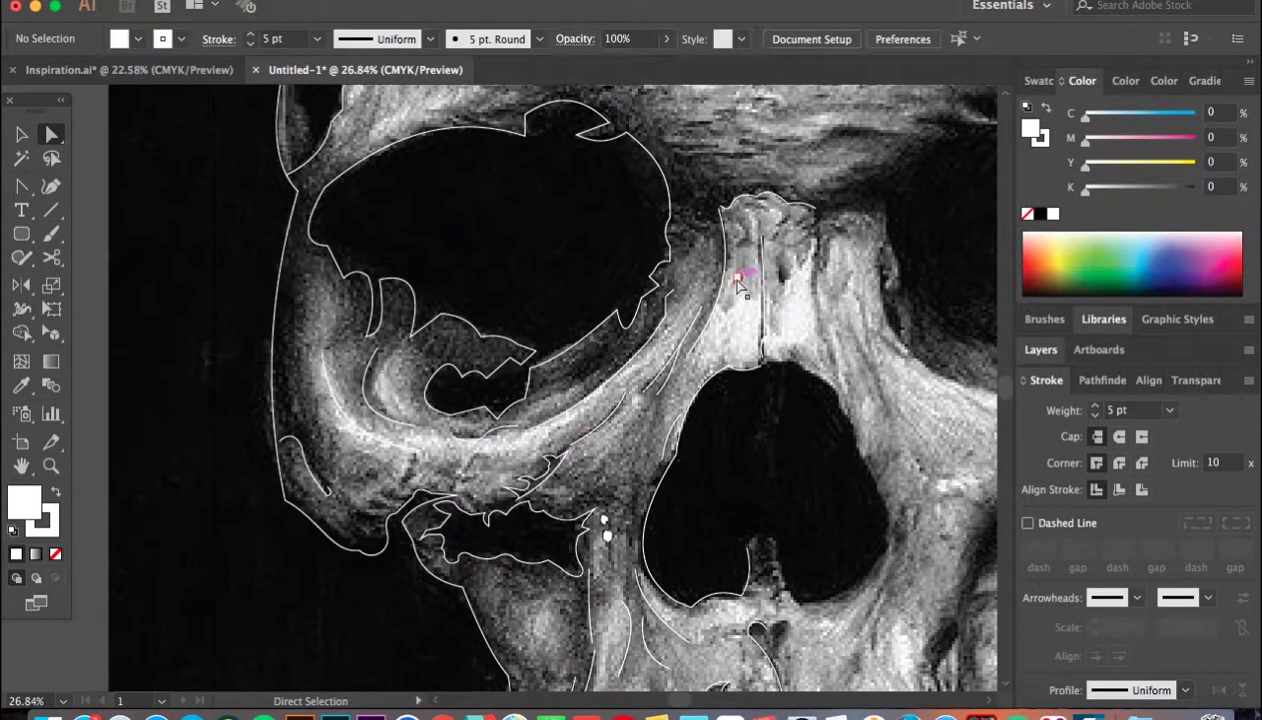
scroll(620, 393, "down", 2)
scroll(620, 393, "up", 1)
Step: Draw a small curved Pen shape on the cheekbone below the crescent
key("p")
right_click(588, 332)
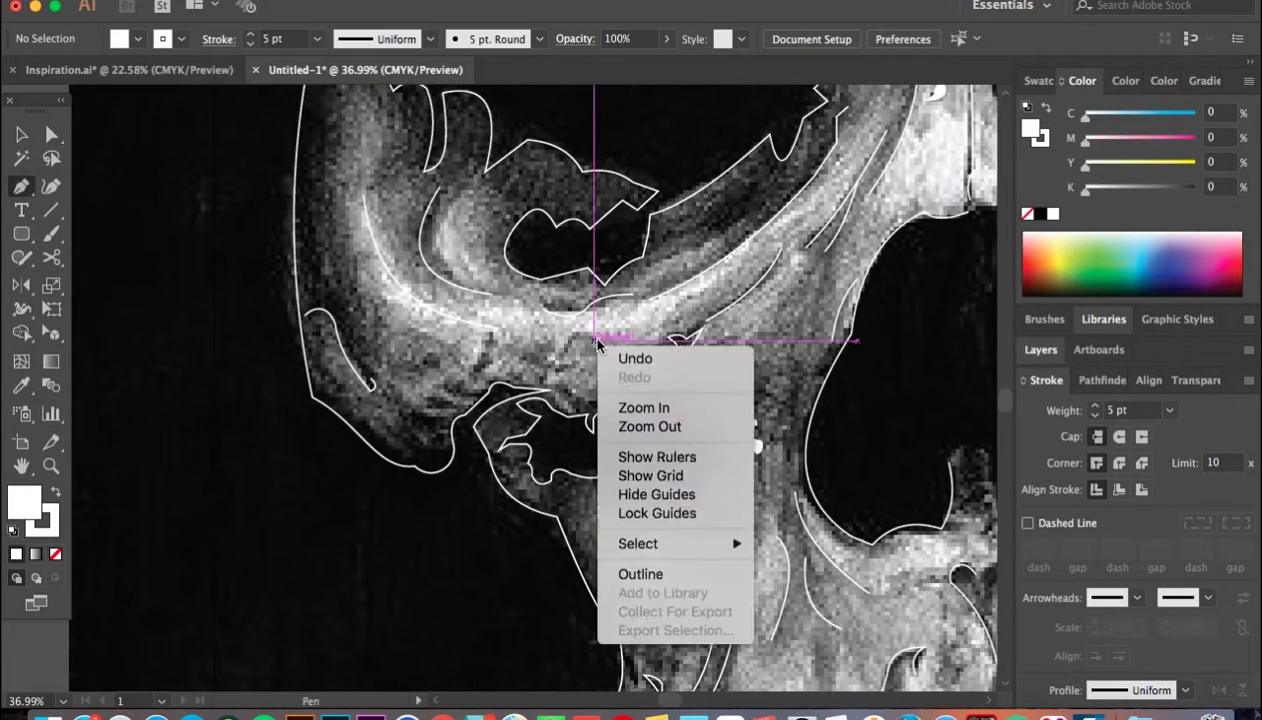
left_click(553, 360)
left_click(578, 345)
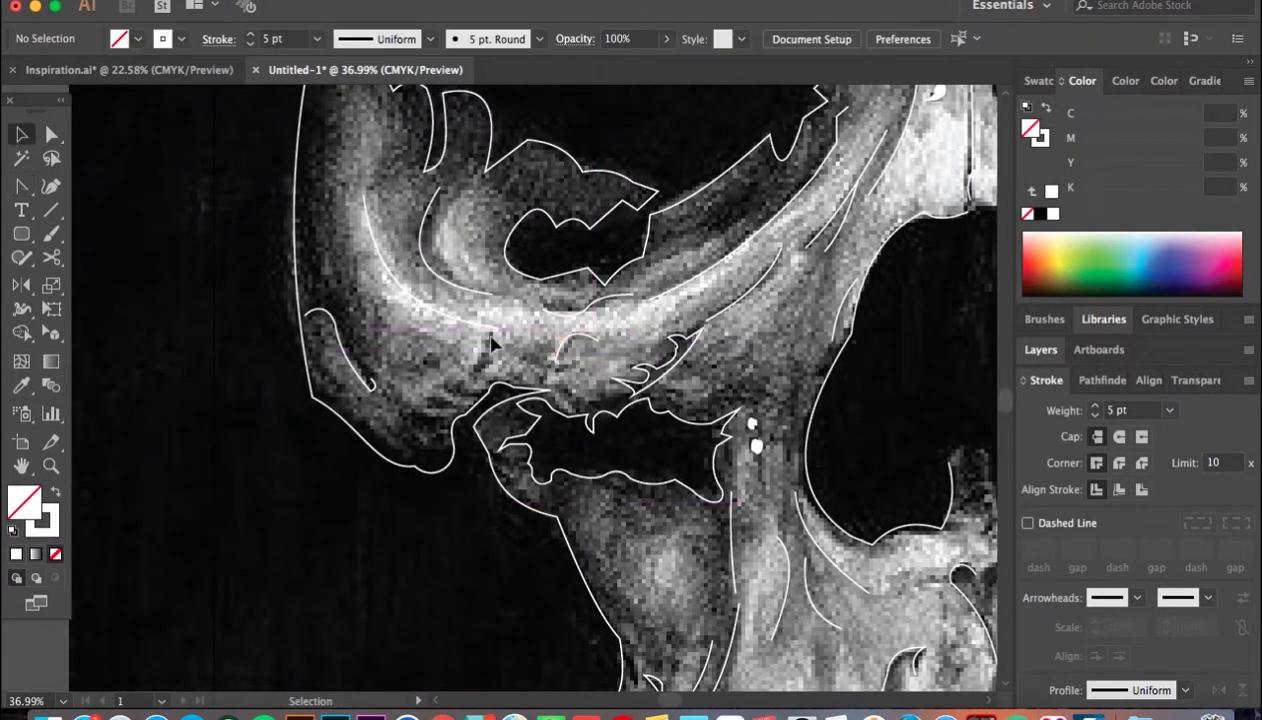
scroll(508, 345, "up", 2)
left_click_drag(505, 368, 508, 345)
scroll(497, 388, "up", 2)
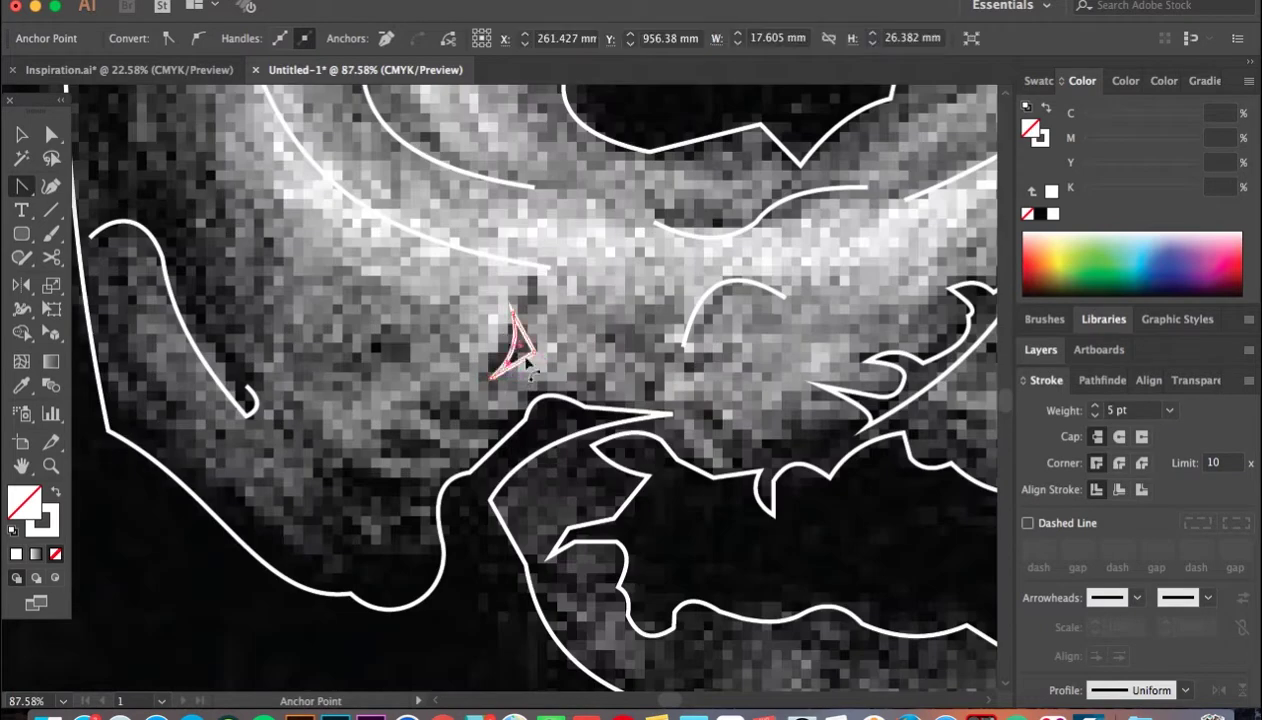
Step: Set the small path's fill to None and bend it into a peaked outline
key("v")
key("a")
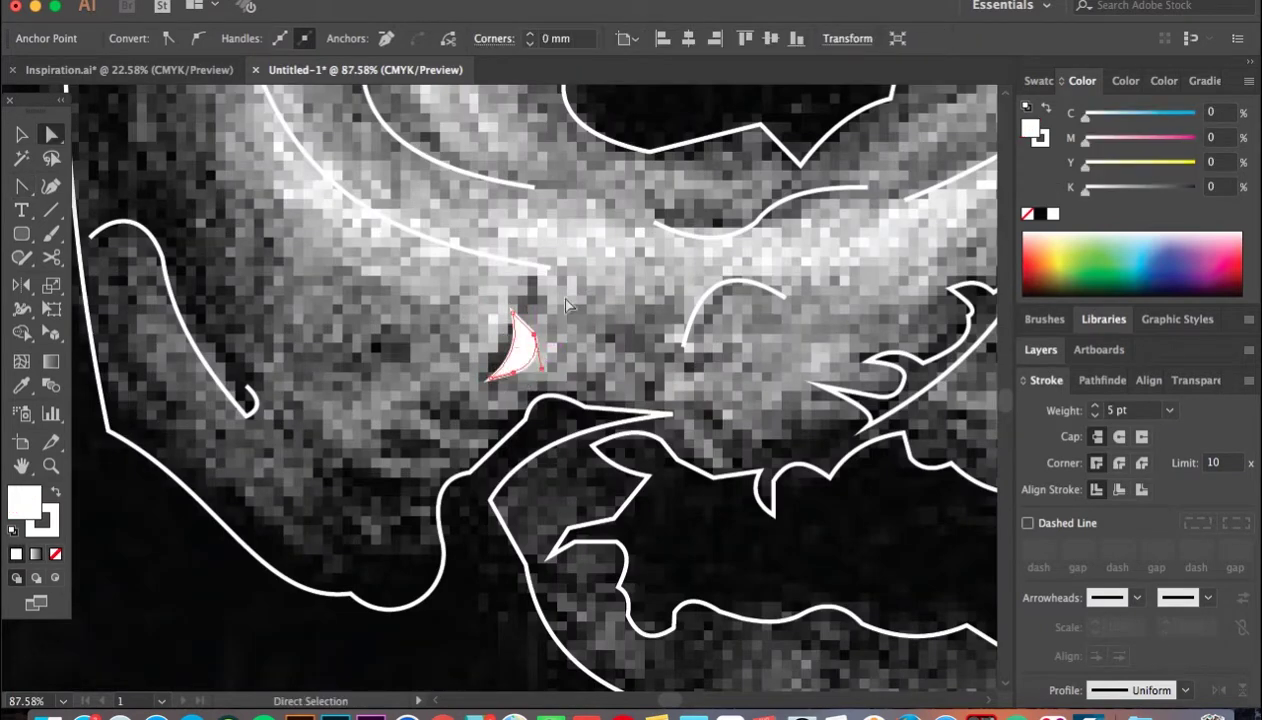
scroll(557, 295, "down", 5)
scroll(549, 326, "up", 2)
left_click(510, 362, "alt")
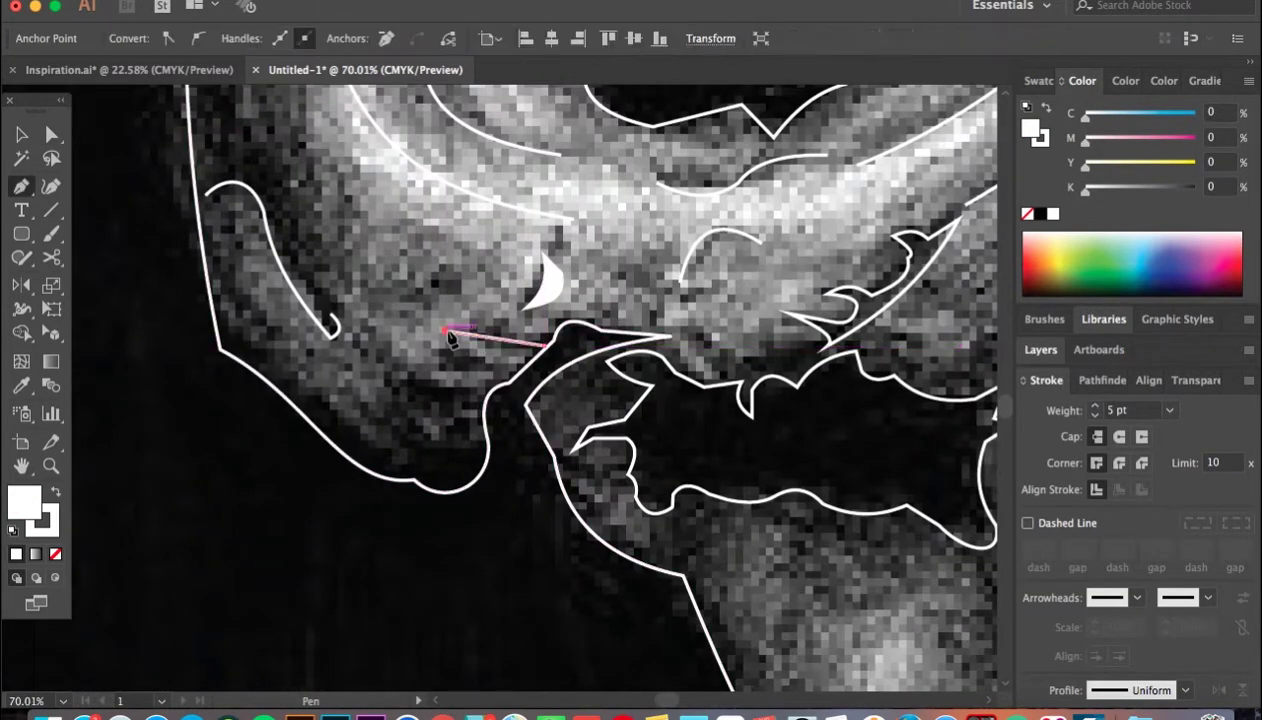
key("slash")
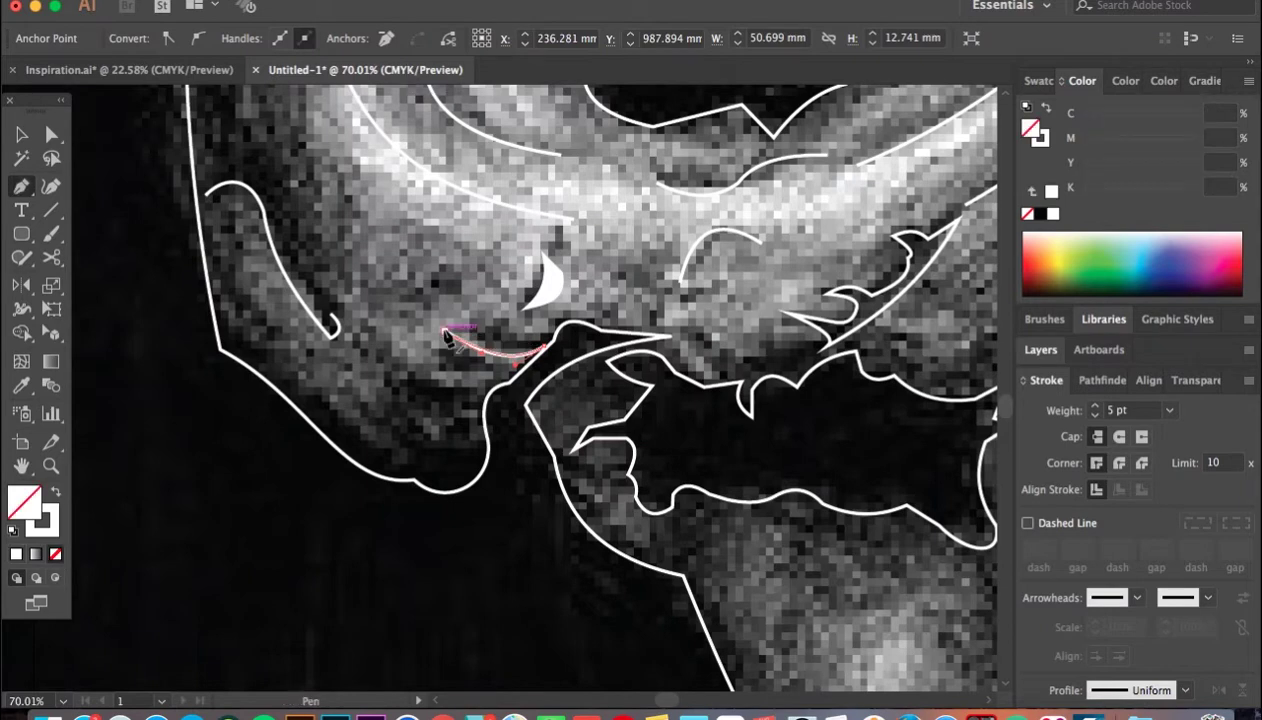
left_click_drag(447, 337, 514, 345)
left_click(548, 348)
Step: Reset the peaked shape to the default fill and stroke
key("a")
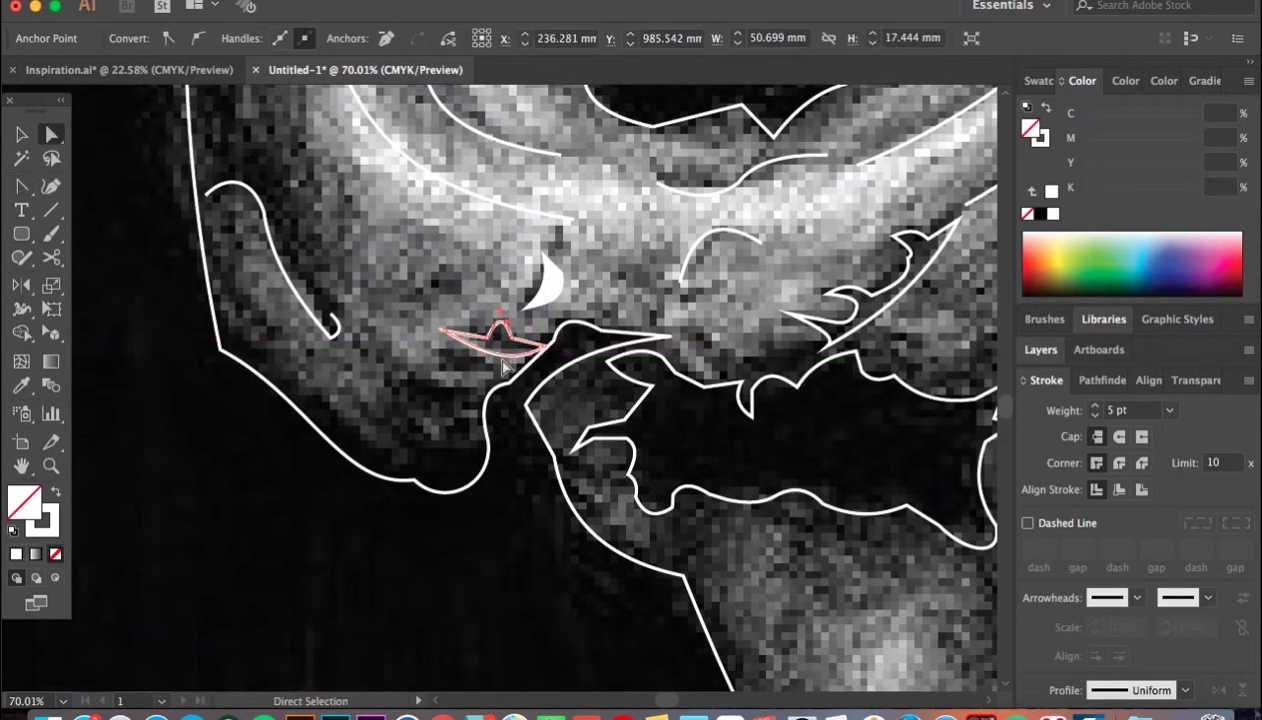
scroll(512, 364, "up", 5)
key("shift+c")
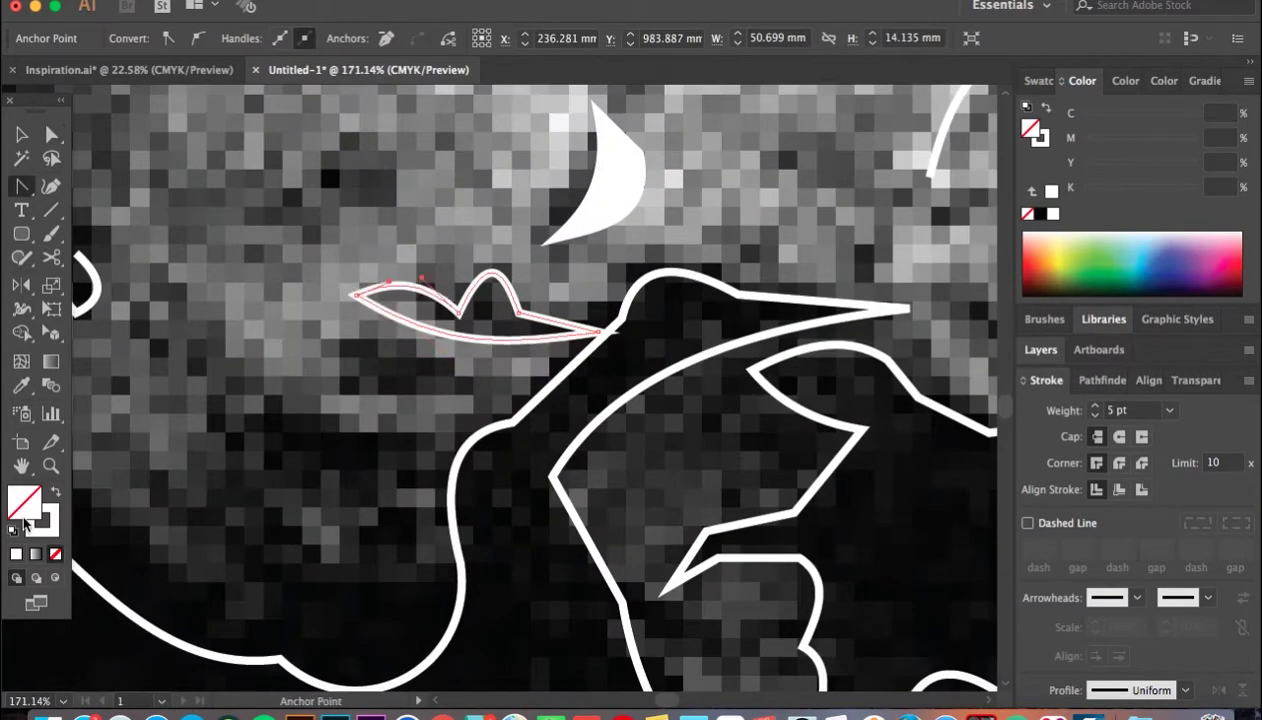
left_click(22, 525)
Step: Flatten the small shape's peaked top and move the signature to the artboard's lower left
key("a")
left_click_drag(492, 272, 508, 278)
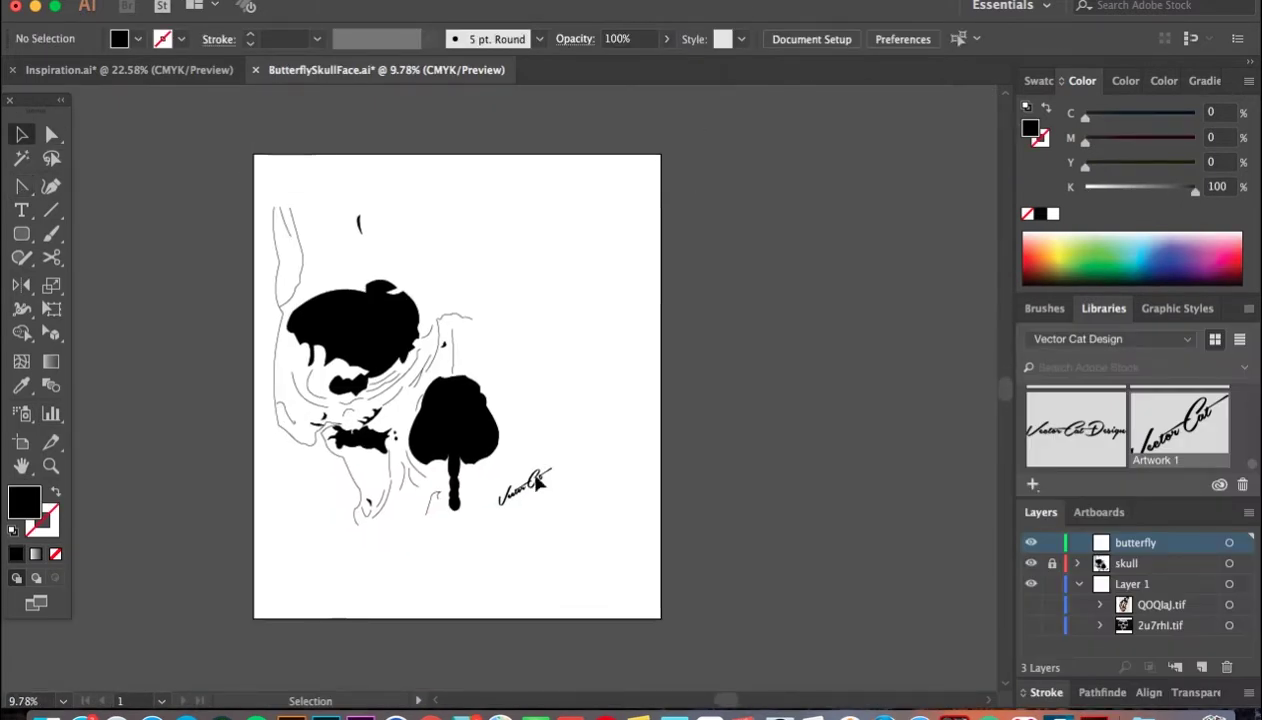
left_click_drag(525, 485, 285, 505)
Step: Show the butterfly photo, shift it left over the skull, and lock its layer
left_click(1031, 604)
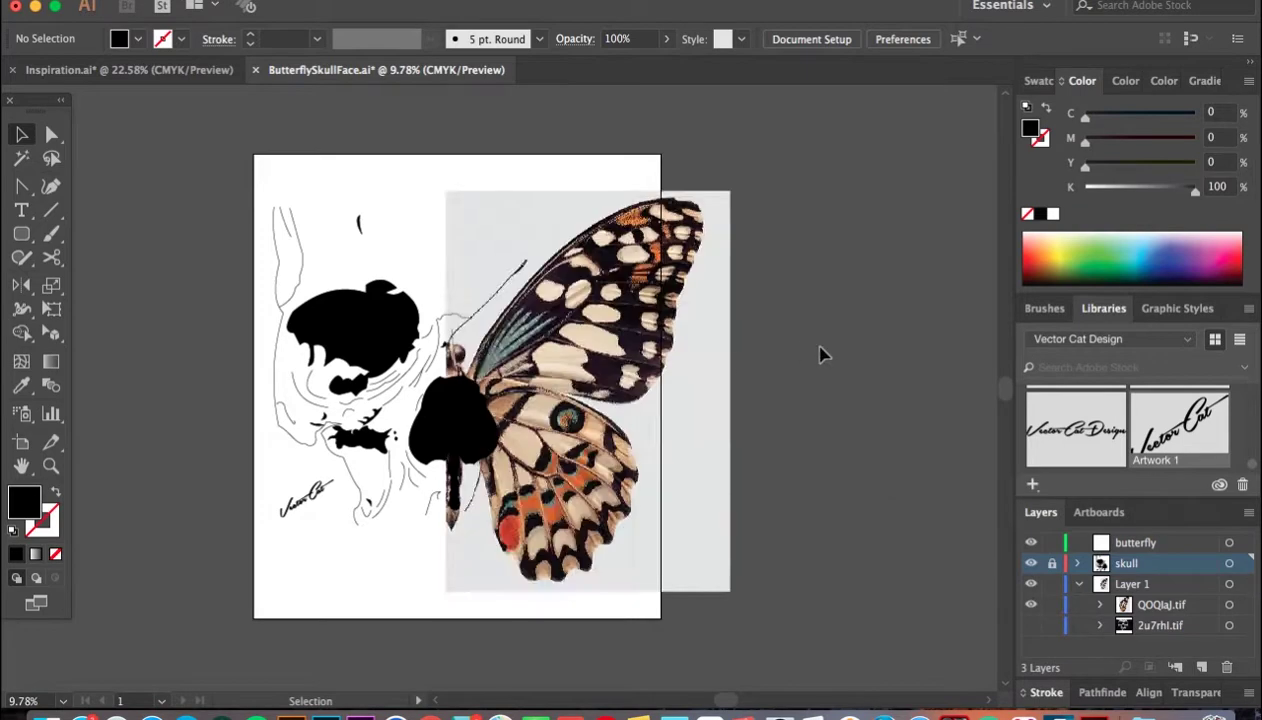
scroll(817, 350, "up", 2)
left_click(519, 382)
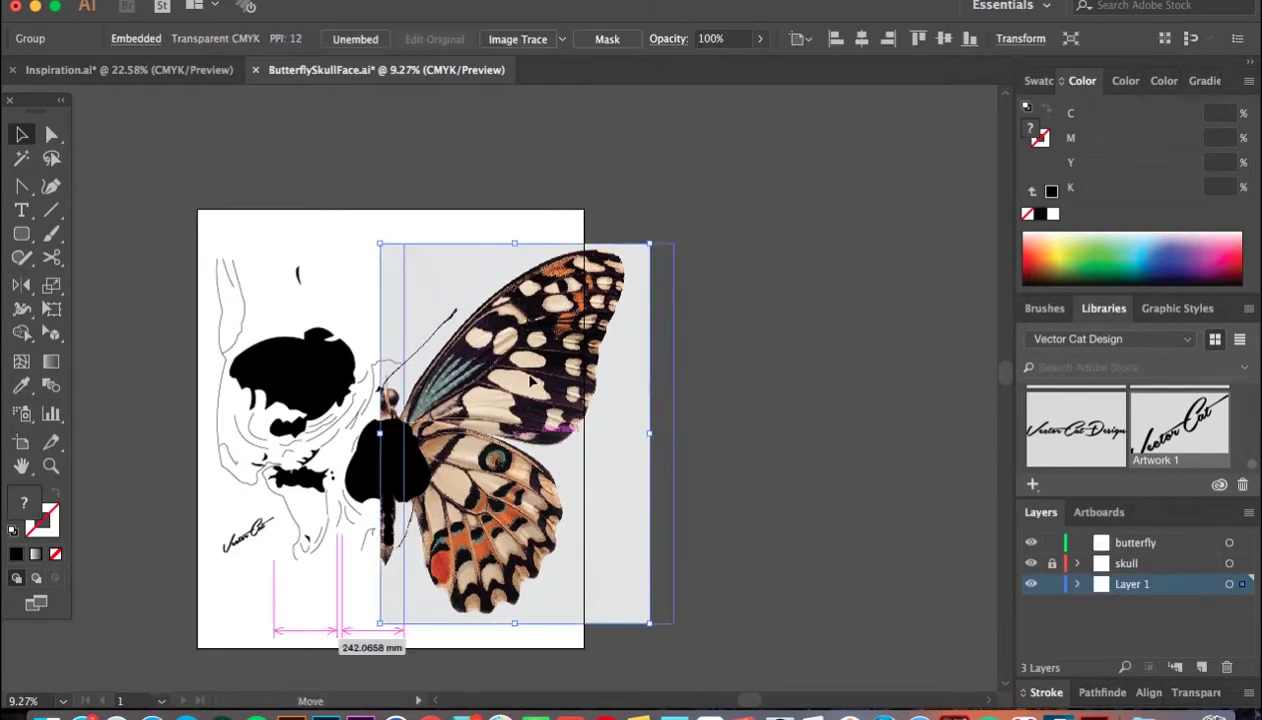
left_click(733, 368)
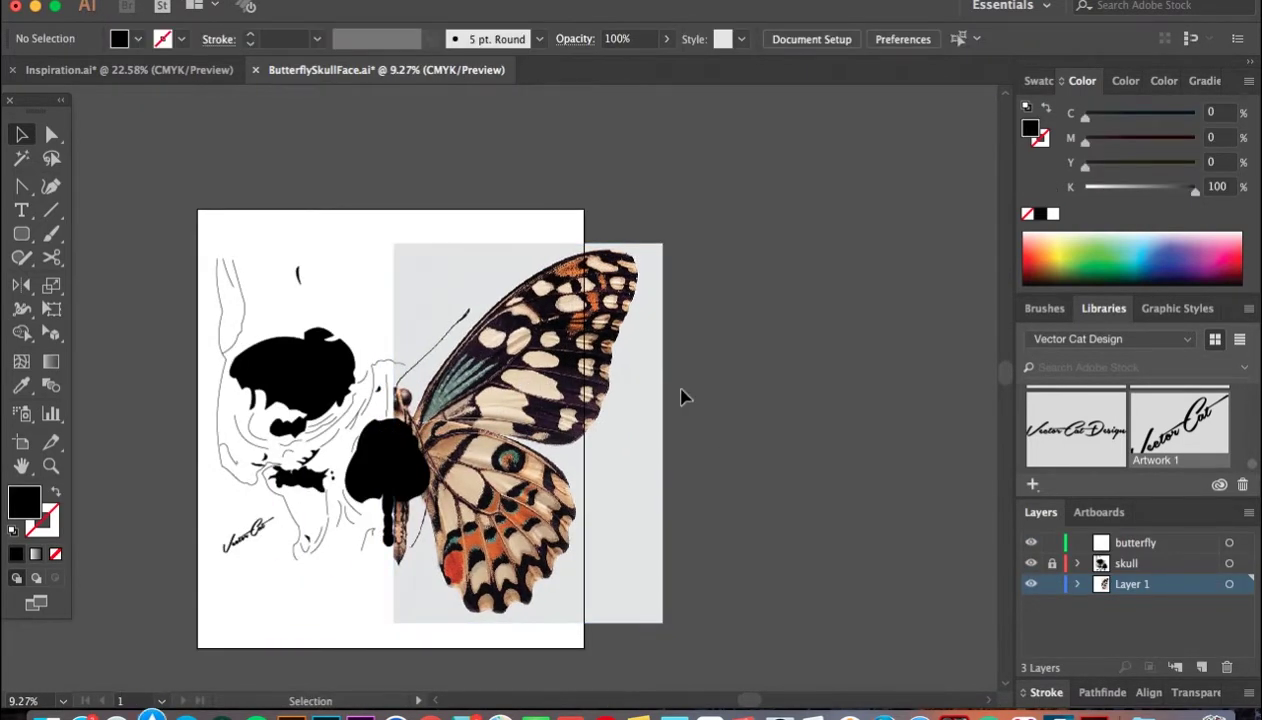
left_click(633, 403)
scroll(758, 378, "up", 2)
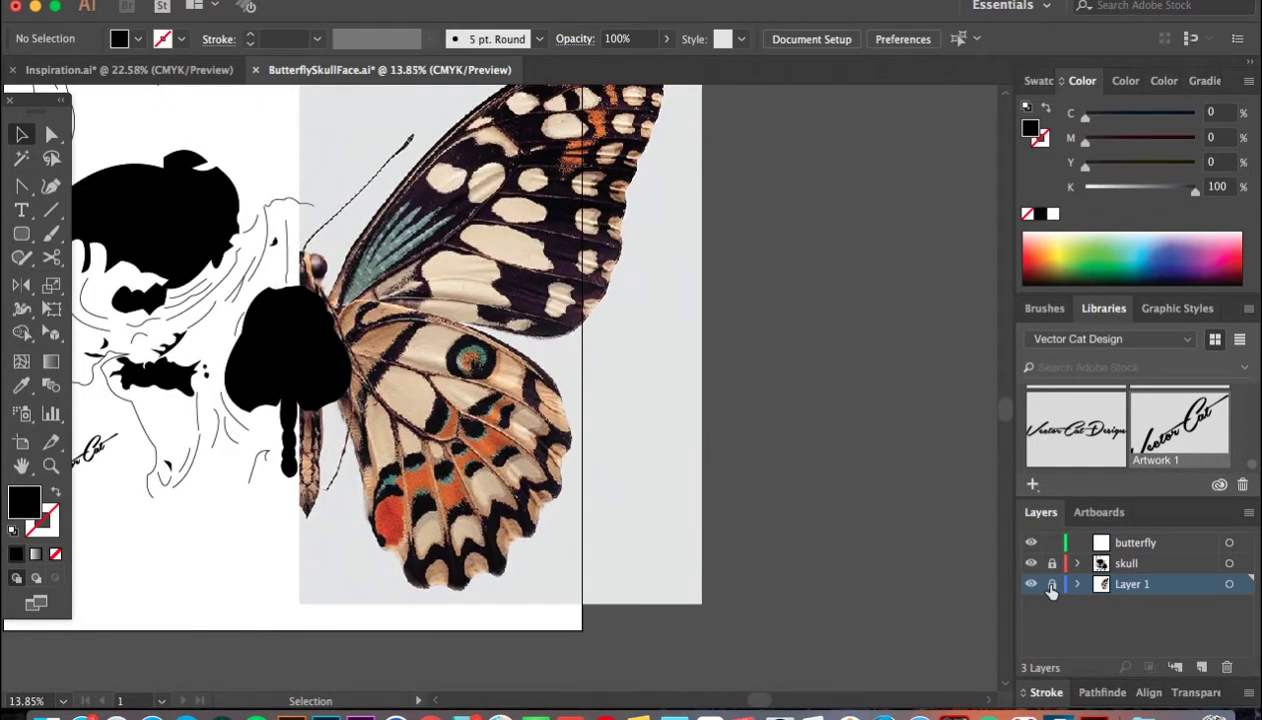
left_click(1135, 542)
Step: On the butterfly layer, start an unfilled stroked Pen path at the forewing base
key("p")
scroll(297, 160, "up", 3)
left_click(357, 477)
left_click(398, 392)
left_click(432, 330)
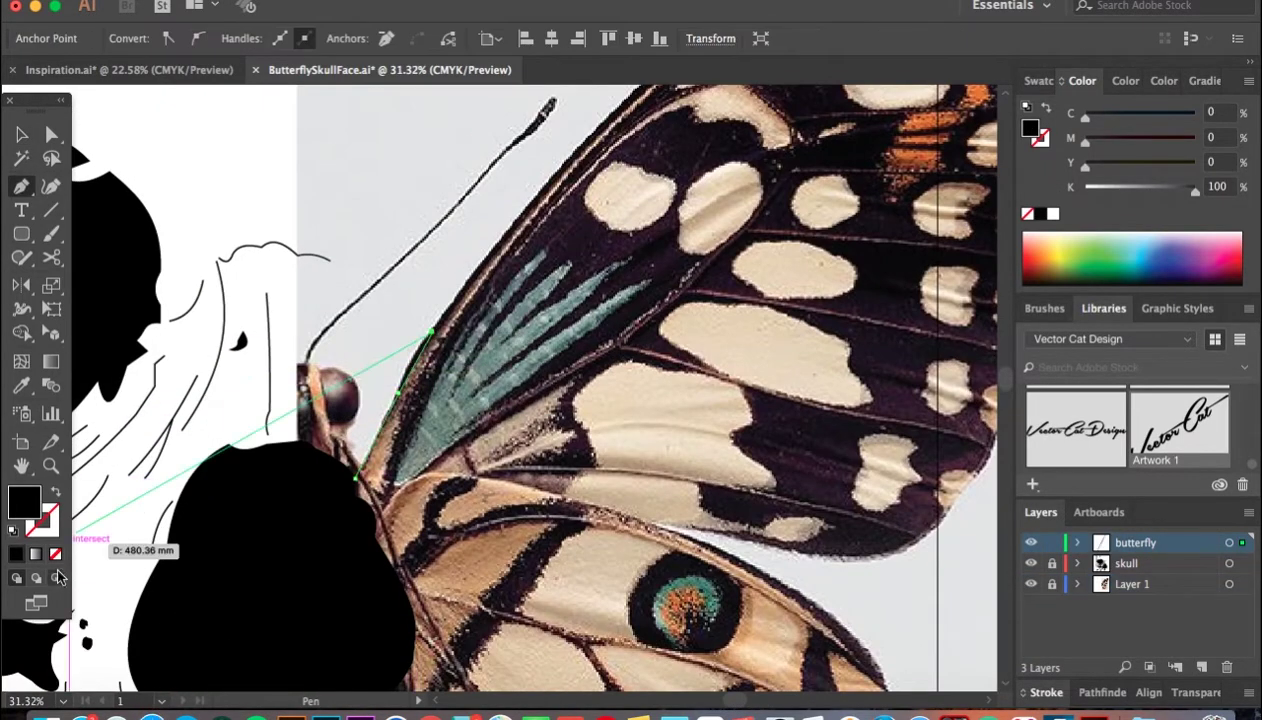
key("shift+x")
scroll(620, 350, "up", 5)
scroll(620, 350, "right", 3)
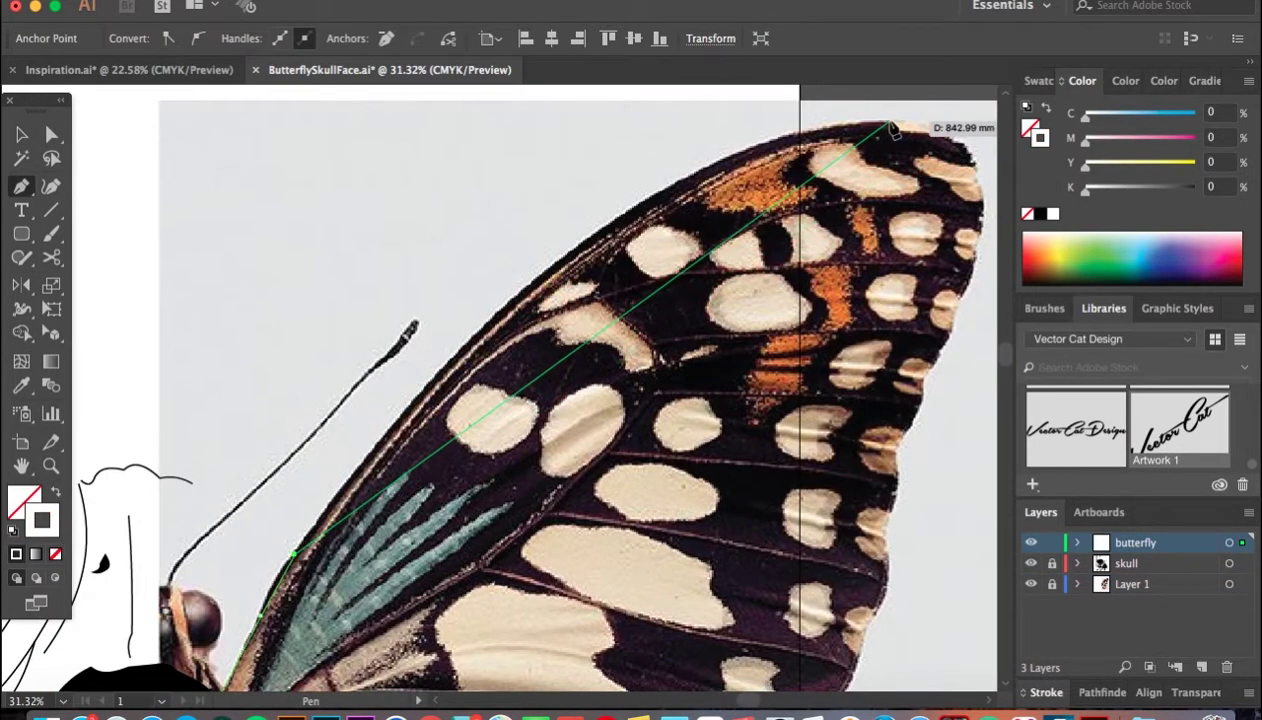
Step: Place anchors at the forewing tip, down its outer edge and along its lower edge
left_click(893, 128)
scroll(893, 128, "up", 2)
scroll(958, 141, "up", 2)
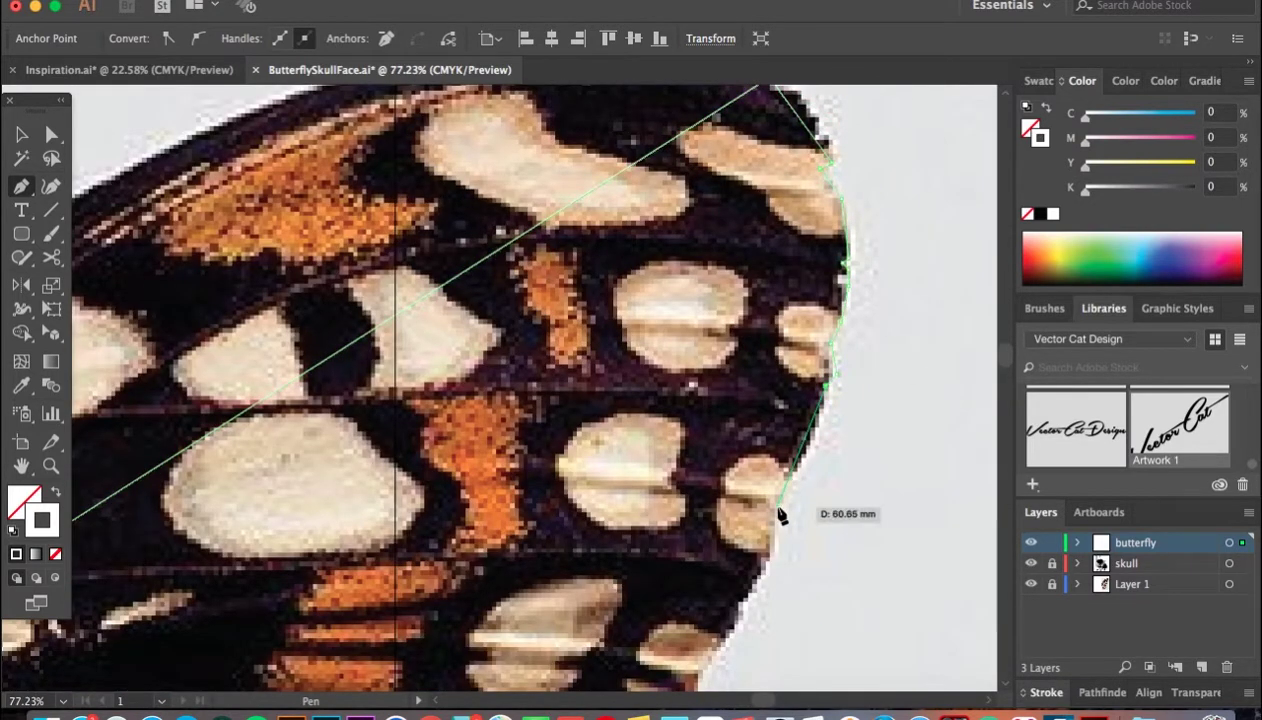
scroll(800, 500, "down", 2)
scroll(800, 500, "left", 1)
left_click(826, 470)
scroll(805, 500, "down", 3)
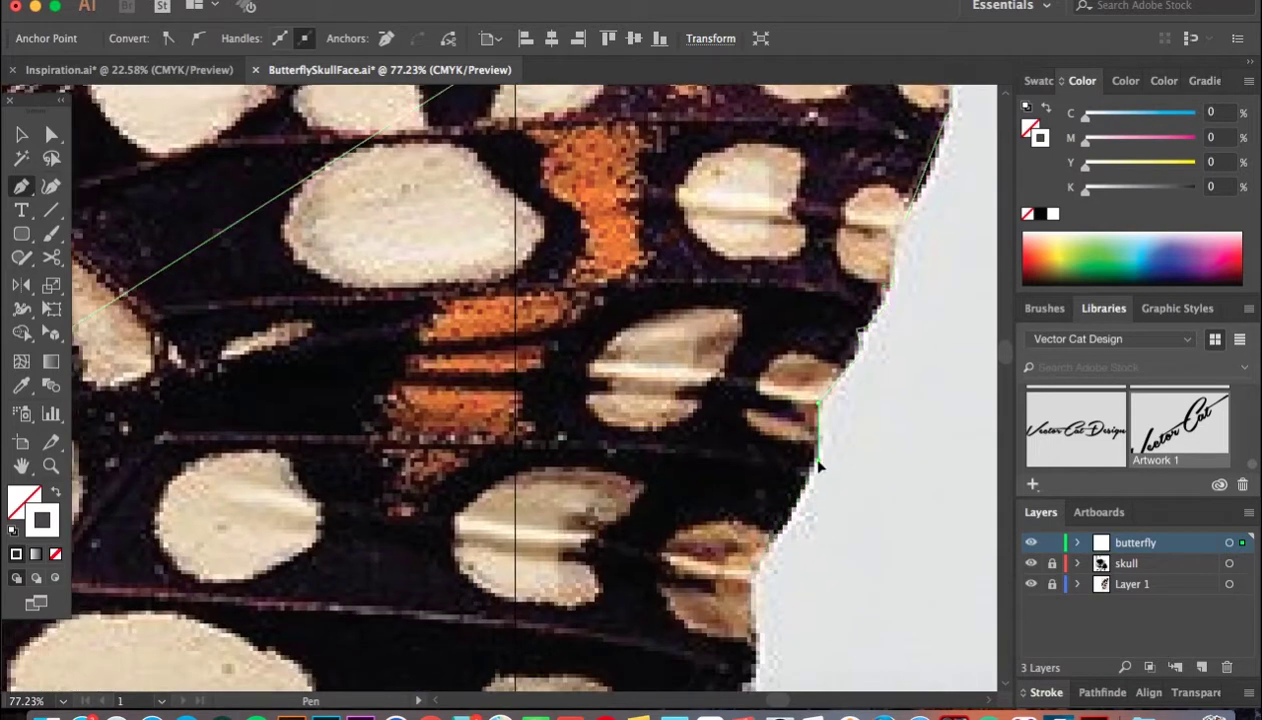
scroll(795, 520, "down", 2)
scroll(757, 602, "down", 3)
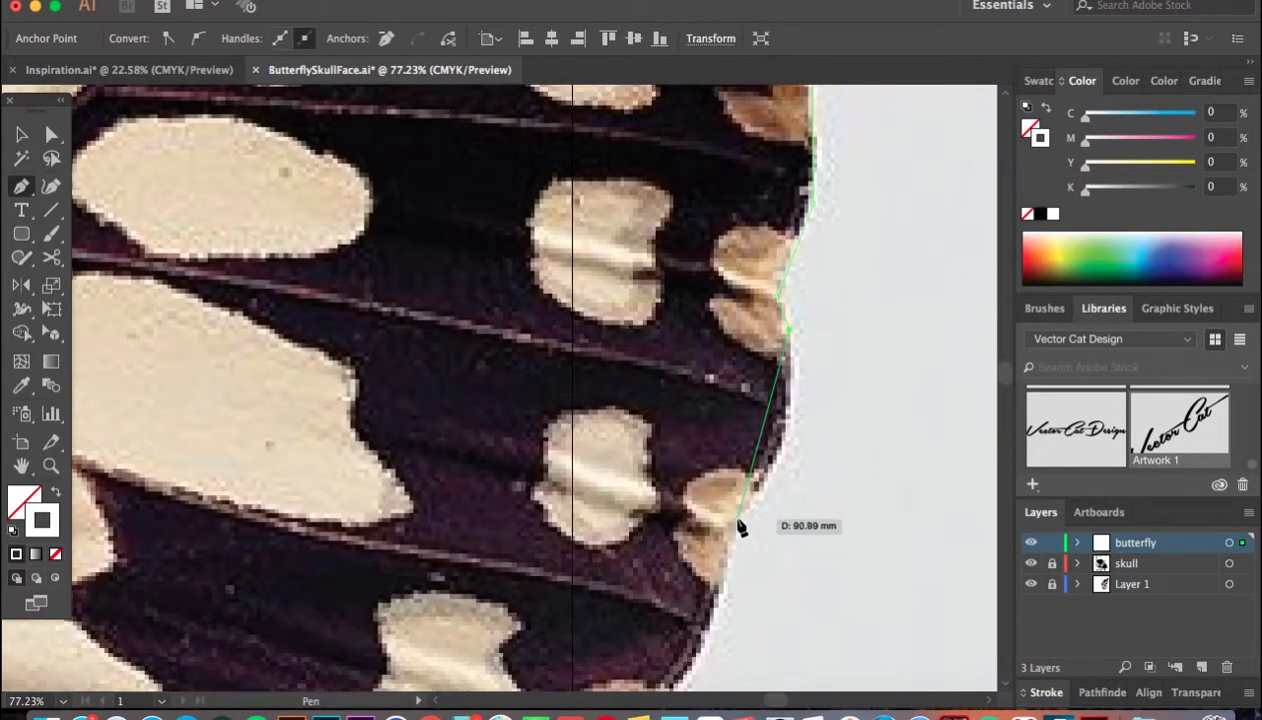
left_click(748, 518)
scroll(740, 520, "down", 2)
scroll(766, 442, "down", 3)
scroll(746, 540, "down", 3)
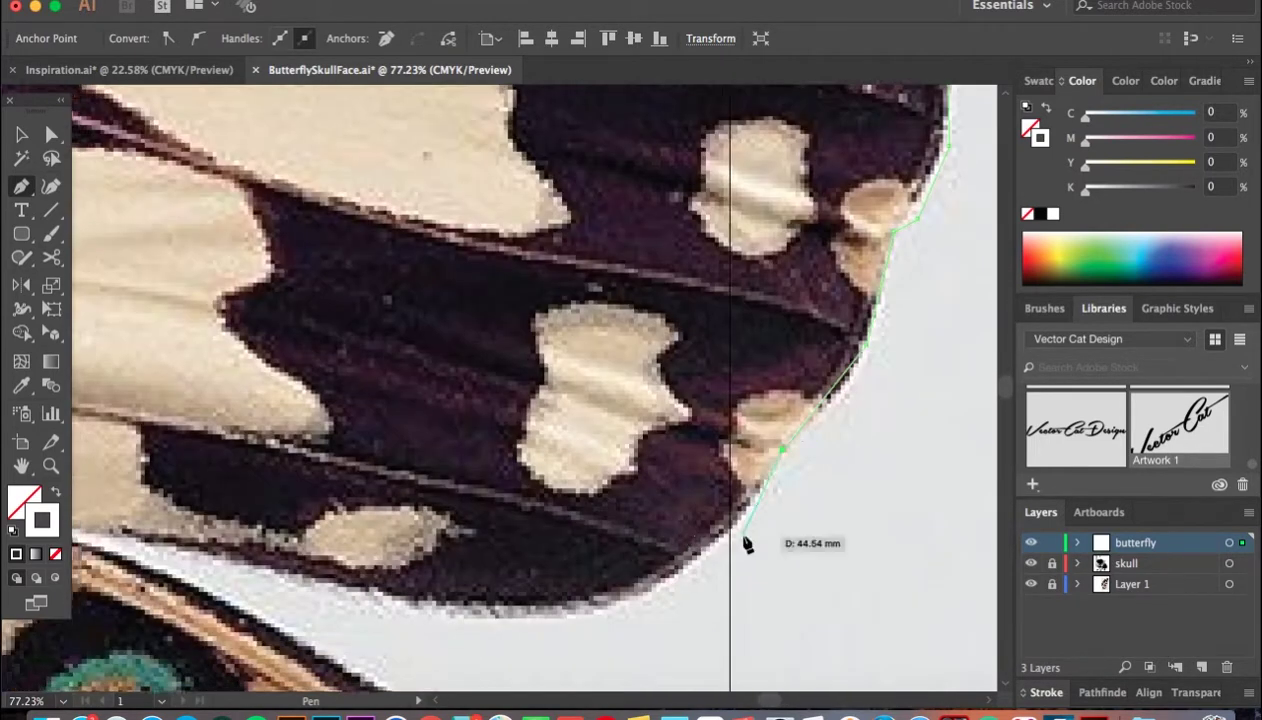
scroll(652, 572, "down", 3)
scroll(652, 572, "left", 5)
scroll(175, 492, "left", 2)
left_click(155, 497)
Step: Refine the forewing path, bending its curve along the wing's inner edge
scroll(300, 510, "down", 3)
scroll(425, 390, "up", 2)
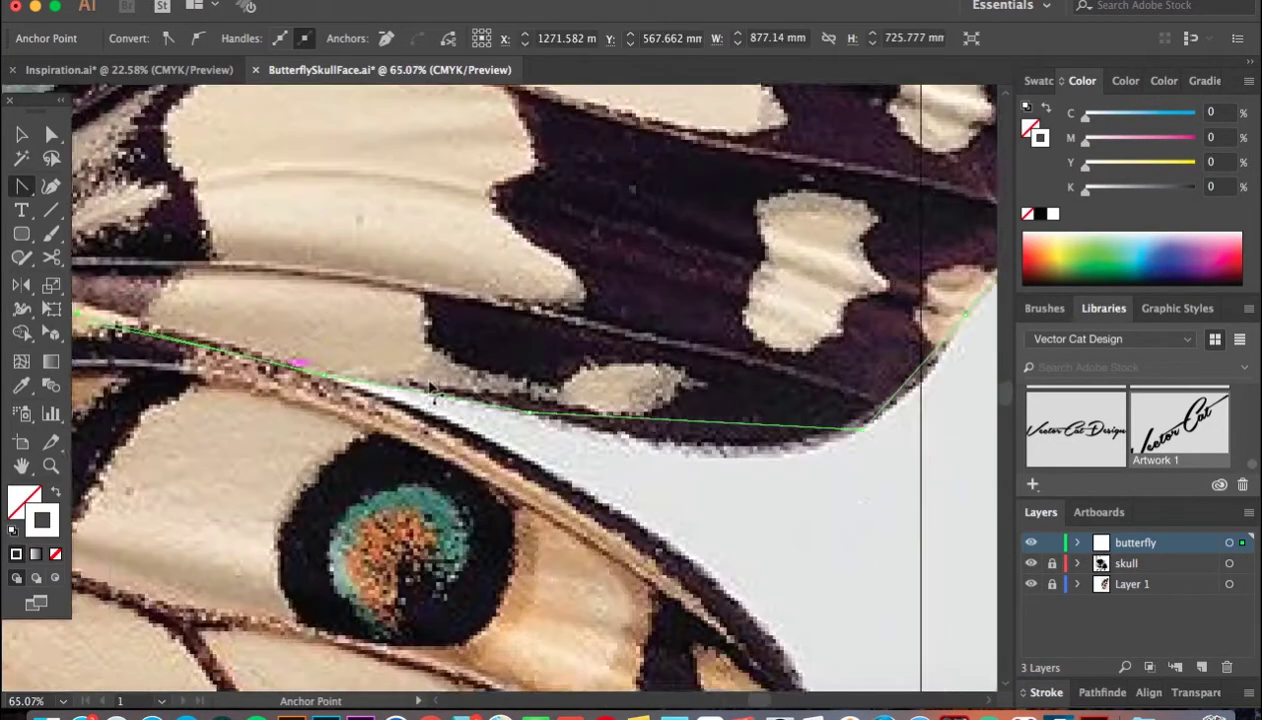
scroll(455, 425, "right", 2)
scroll(690, 455, "right", 5)
scroll(690, 455, "up", 3)
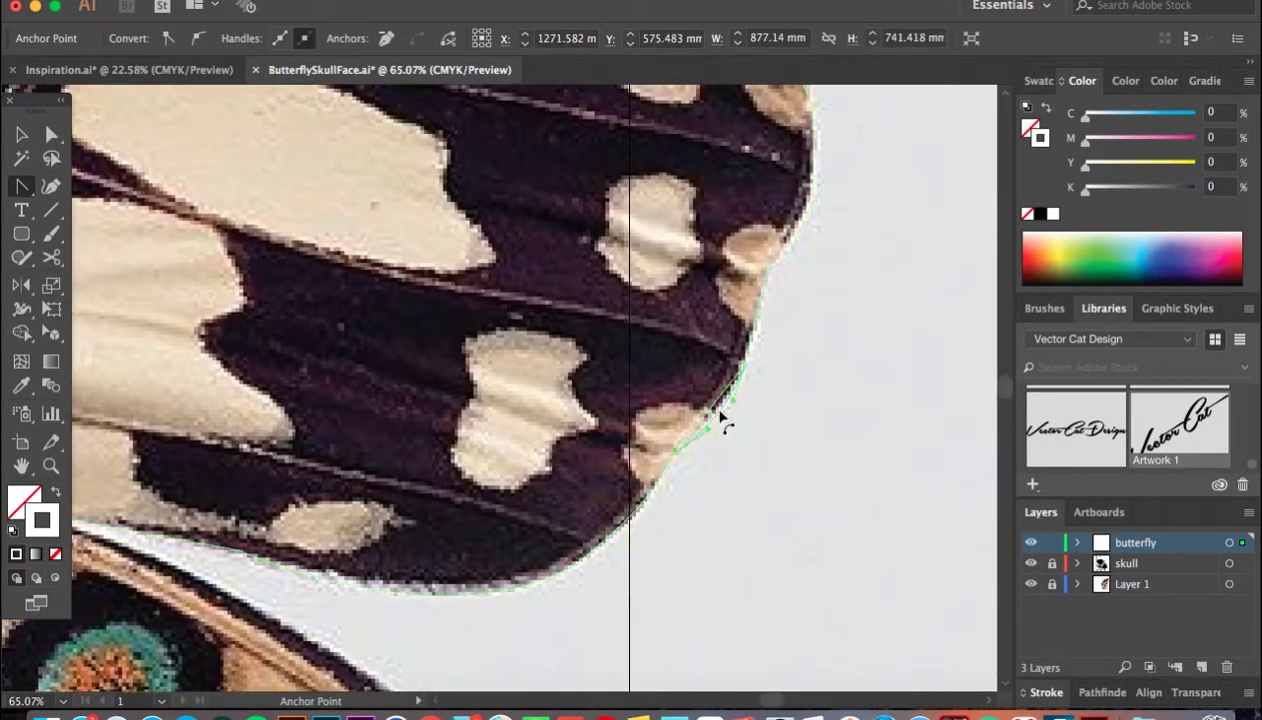
scroll(720, 416, "right", 2)
left_click(718, 390)
scroll(727, 382, "up", 2)
scroll(720, 360, "right", 1)
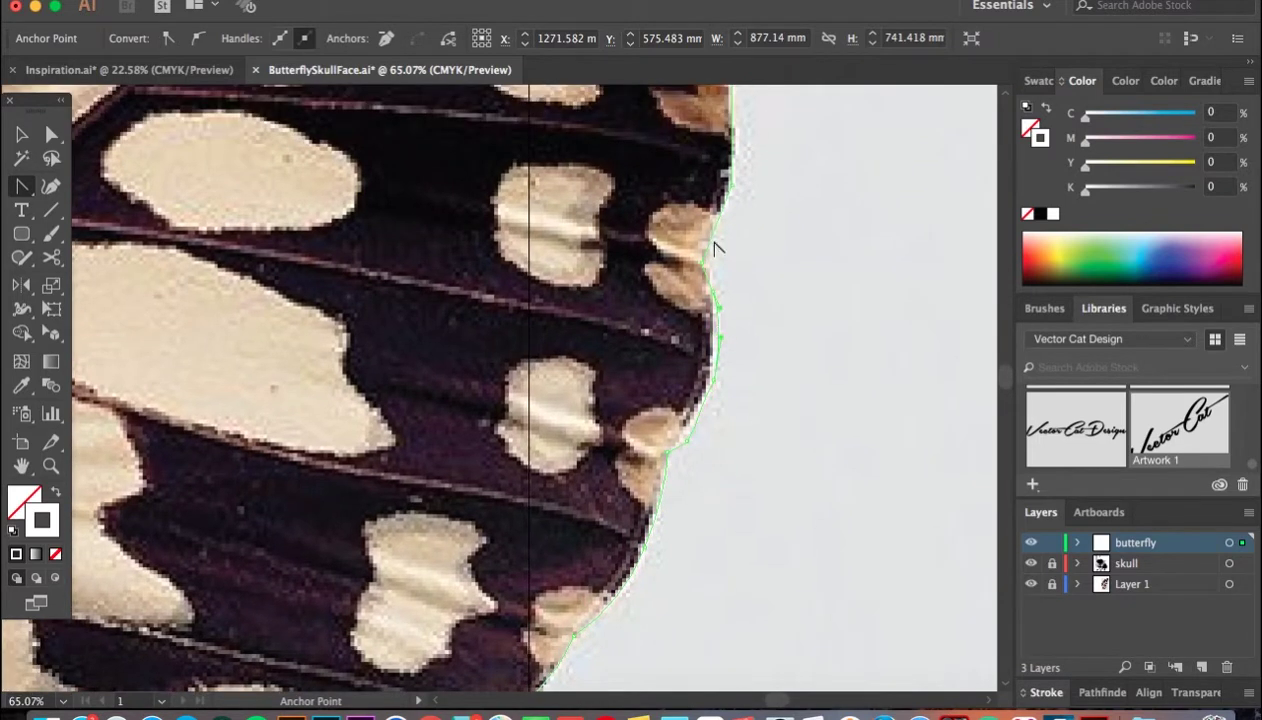
scroll(714, 248, "up", 2)
scroll(681, 318, "right", 2)
scroll(640, 366, "right", 1)
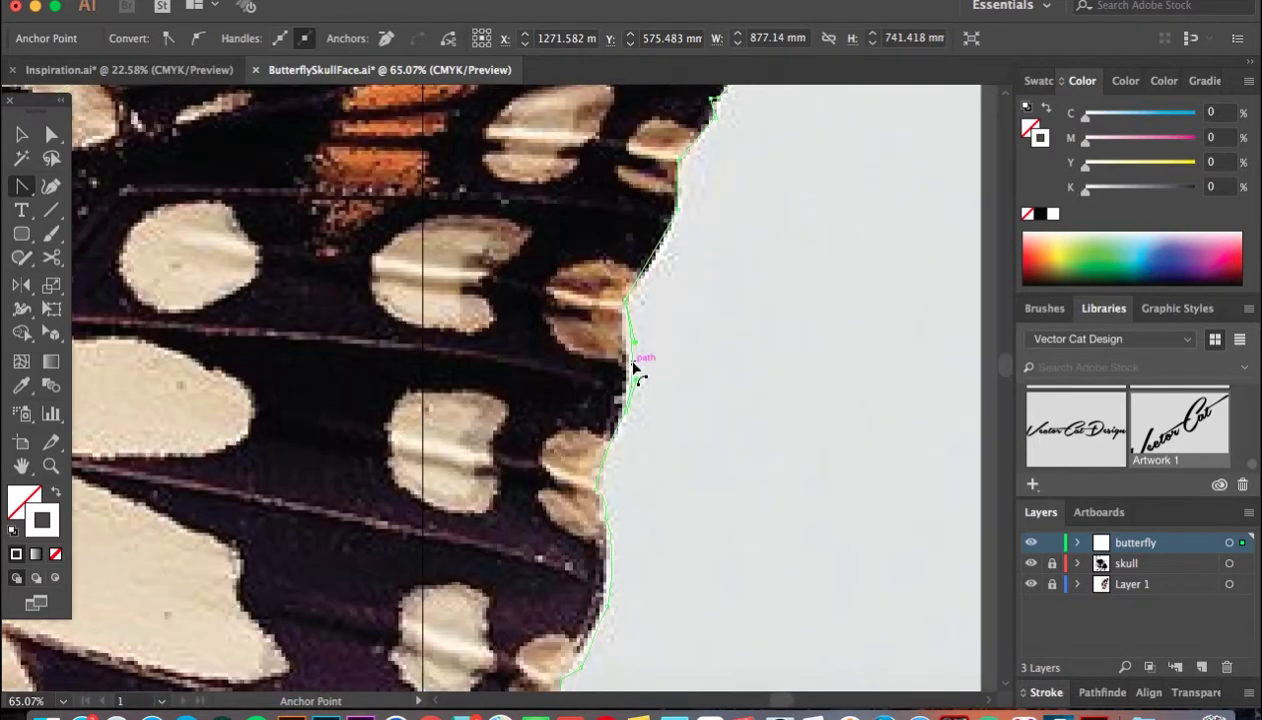
scroll(660, 262, "up", 2)
scroll(660, 262, "right", 1)
scroll(778, 375, "up", 2)
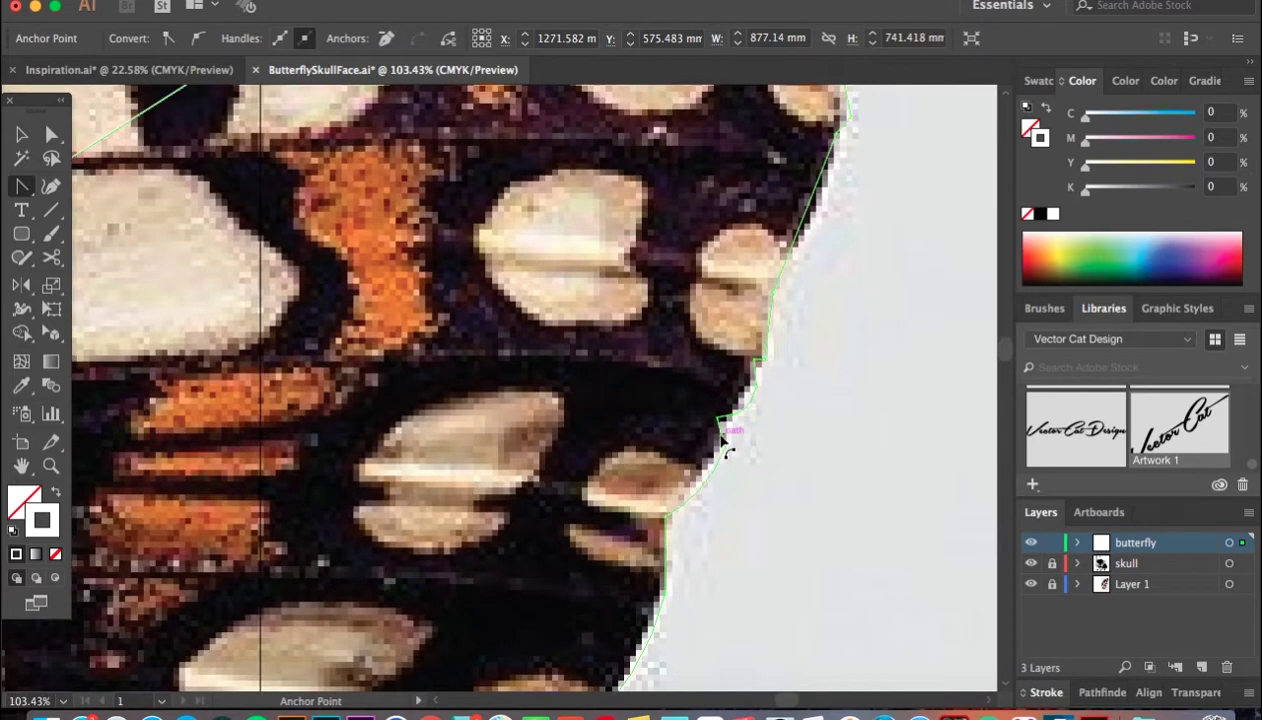
scroll(722, 440, "up", 2)
scroll(750, 360, "right", 2)
scroll(727, 408, "up", 2)
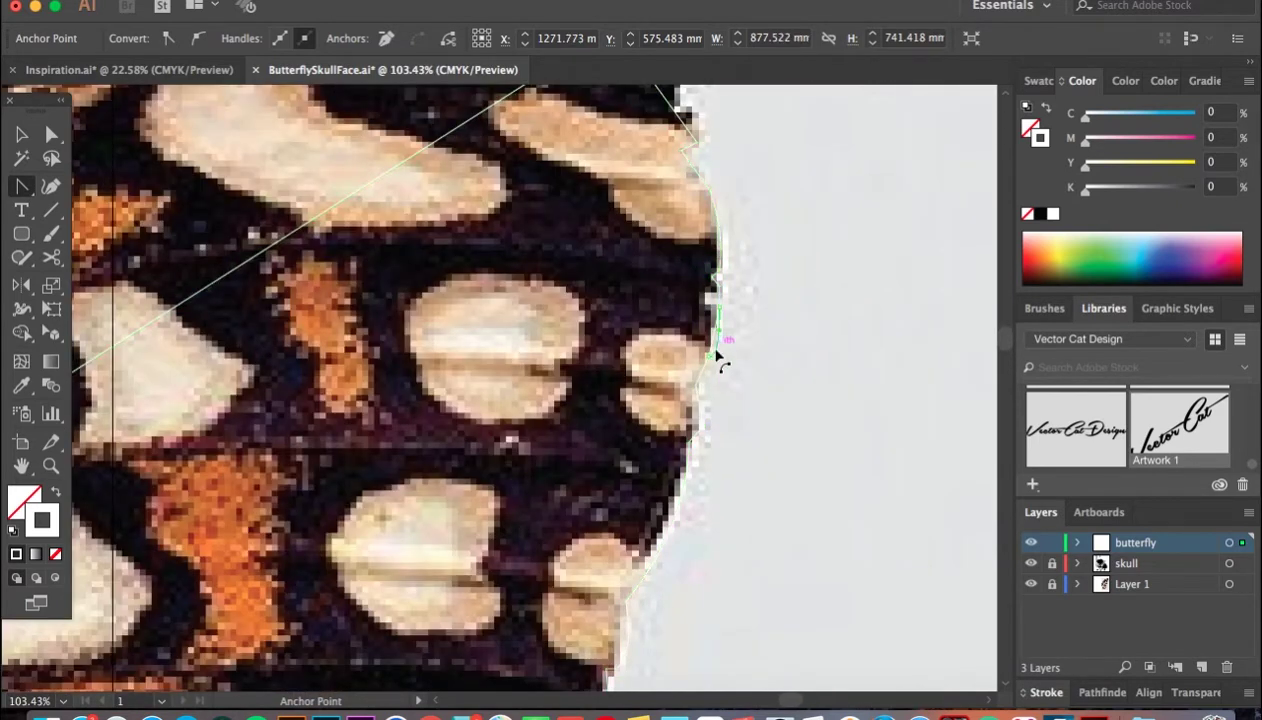
scroll(727, 303, "up", 2)
scroll(670, 252, "up", 2)
scroll(670, 252, "up", 2)
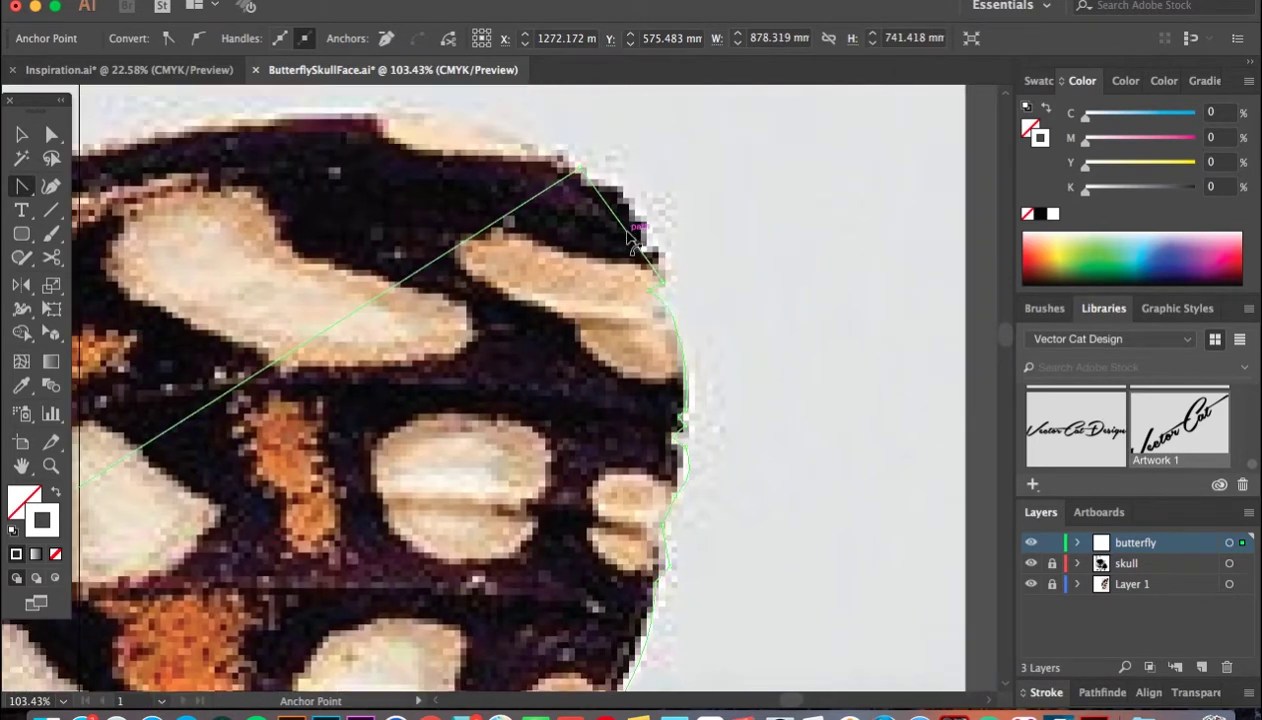
scroll(568, 404, "left", 5)
scroll(450, 300, "down", 5)
mouse_move(485, 374)
left_mouse_down()
mouse_move(590, 183)
mouse_move(645, 150)
left_mouse_up()
scroll(285, 470, "down", 5)
scroll(285, 470, "left", 4)
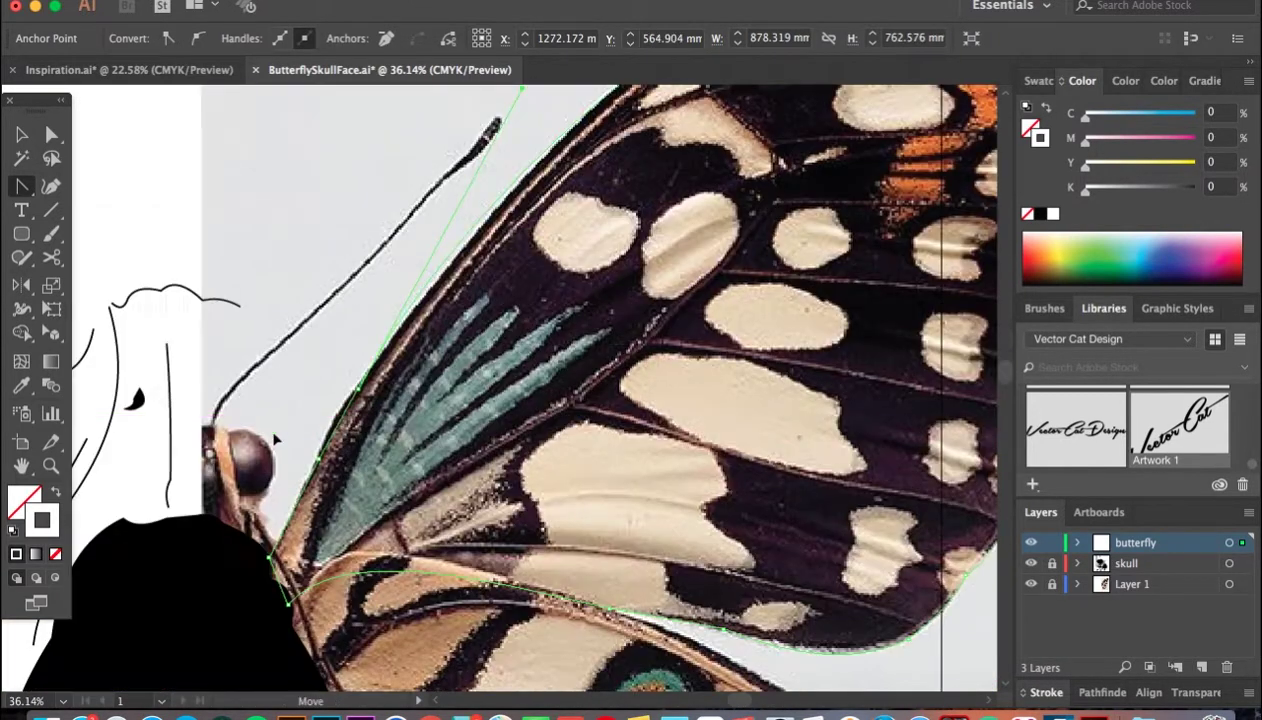
scroll(334, 428, "down", 3)
Step: Give the forewing outline a 4 pt stroke weight
key("v")
left_click(316, 38)
scroll(847, 290, "up", 3)
scroll(600, 400, "down", 5)
key("p")
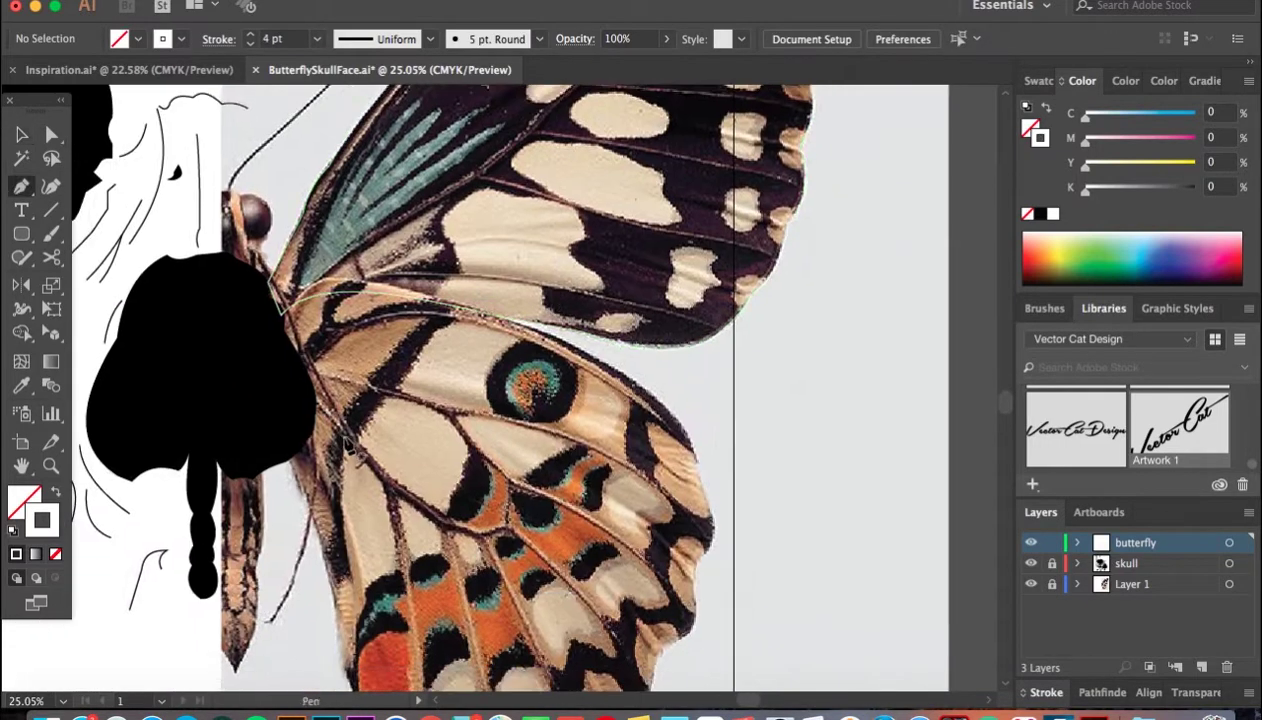
scroll(450, 400, "up", 2)
Step: Start the hindwing path and curve its segments toward the wing base and lower edge
scroll(365, 402, "down", 3)
left_click(397, 482)
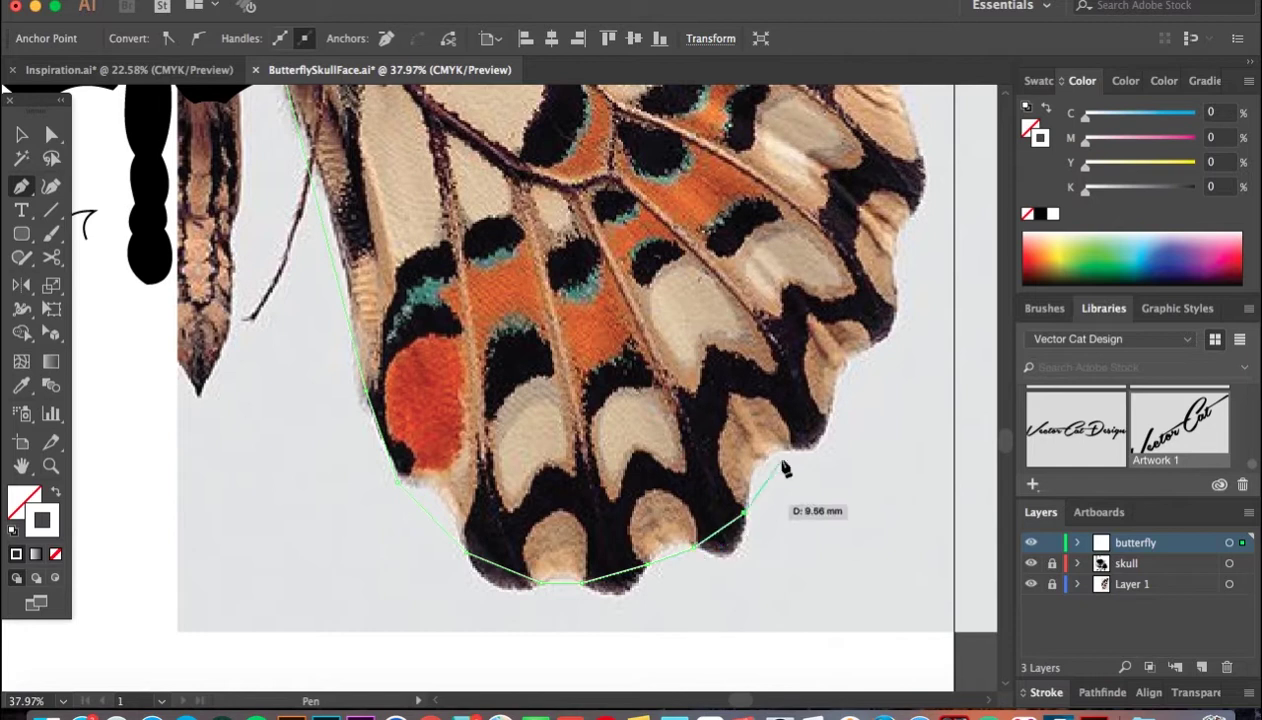
scroll(838, 378, "up", 2)
scroll(803, 318, "up", 2)
scroll(823, 282, "up", 4)
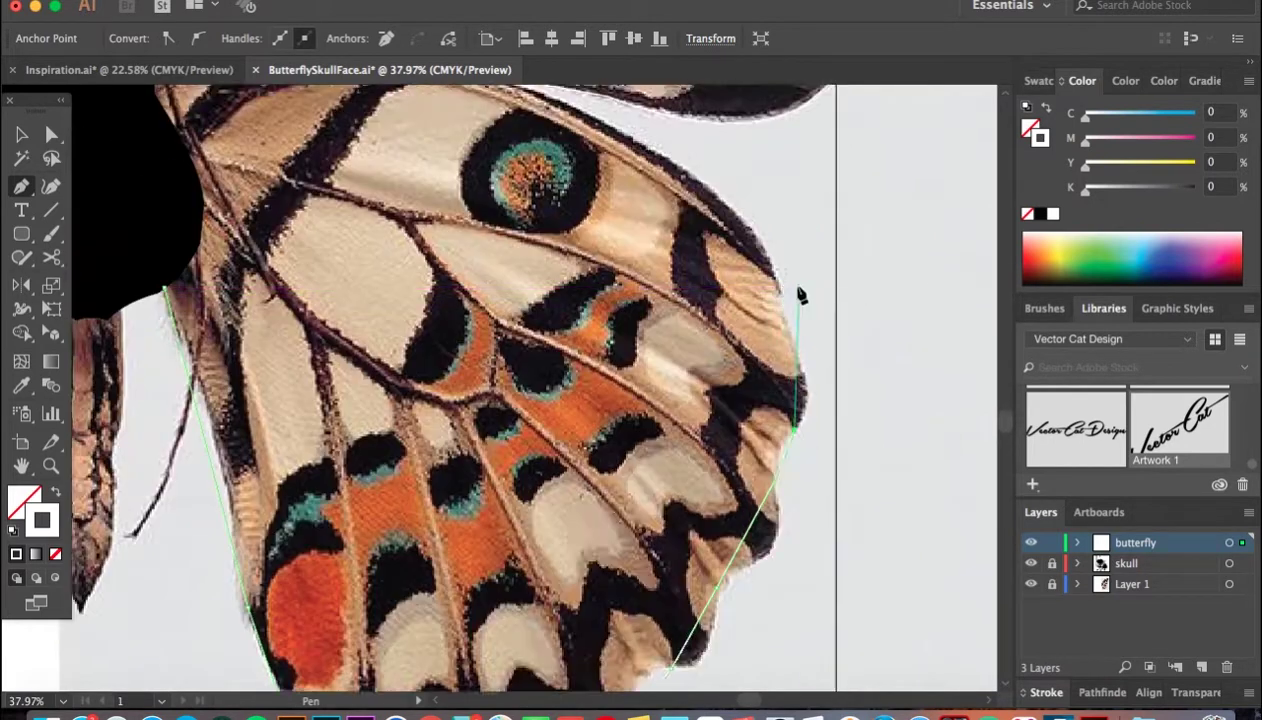
scroll(803, 293, "up", 4)
left_click_drag(272, 204, 238, 284)
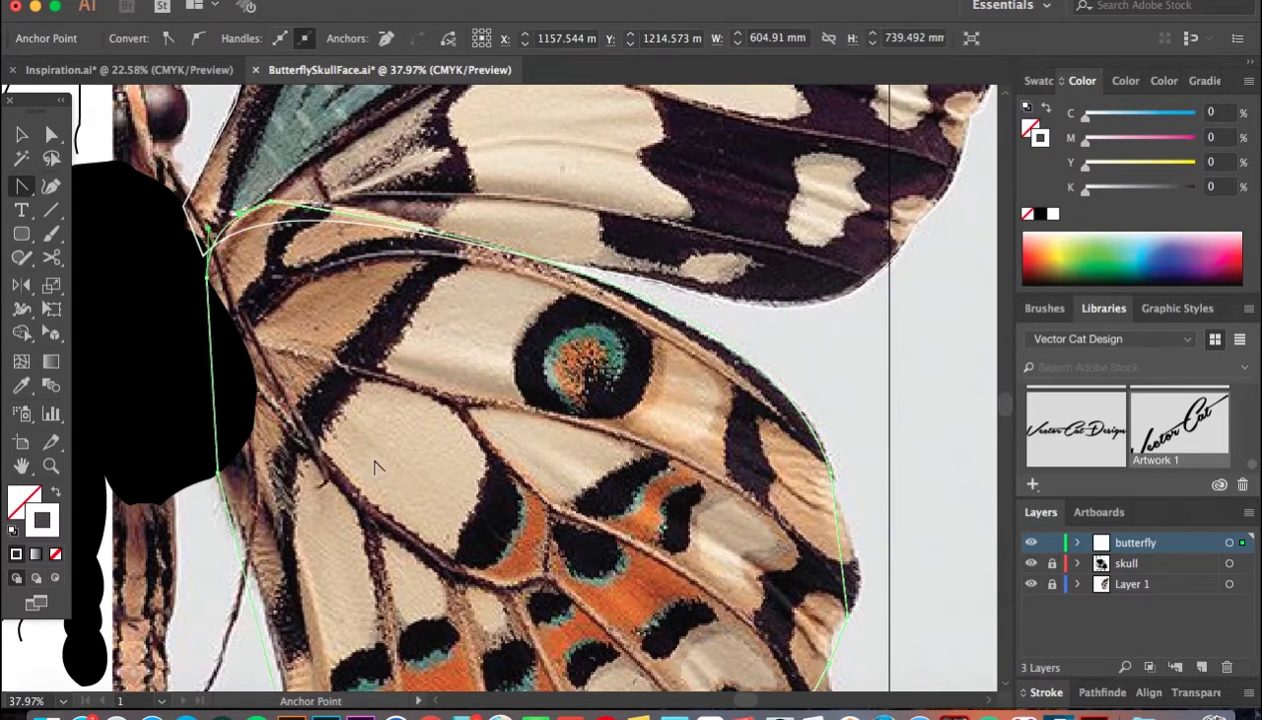
scroll(815, 390, "down", 5)
scroll(815, 390, "right", 1)
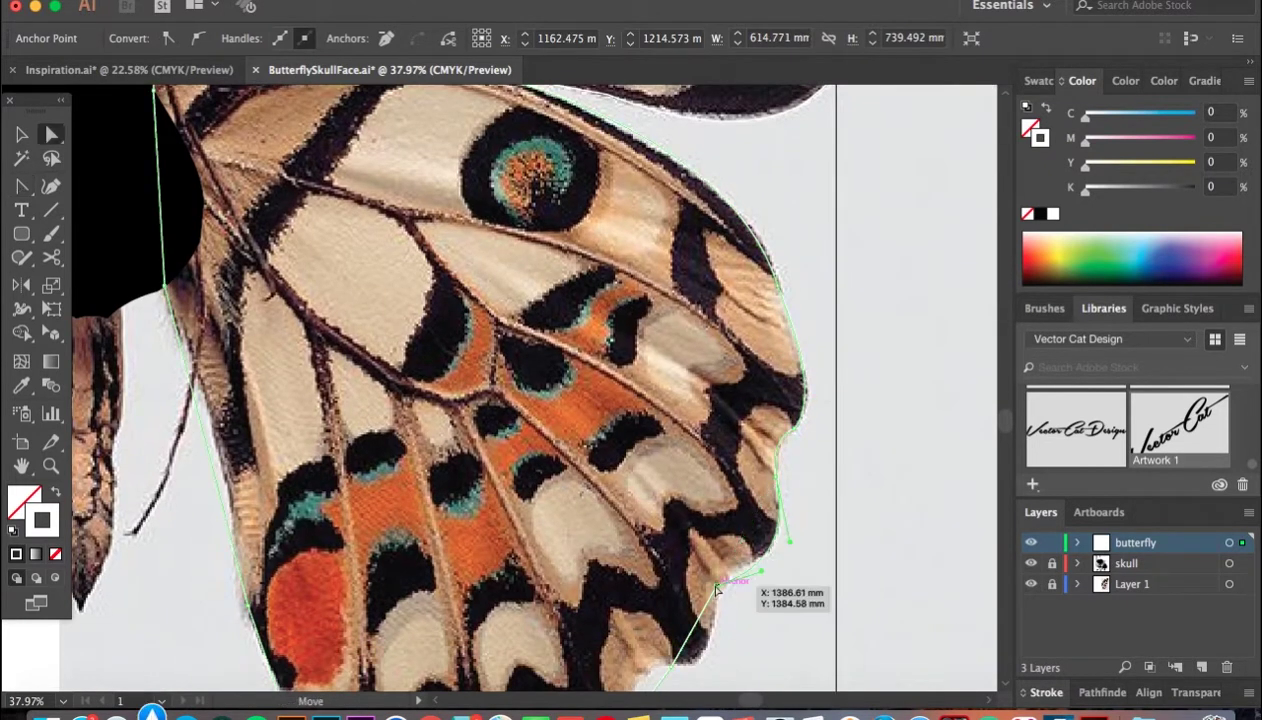
left_click_drag(708, 642, 700, 620)
Step: Add anchors along the hindwing's scalloped bottom edge to close the outline, then zoom out
scroll(700, 617, "down", 2)
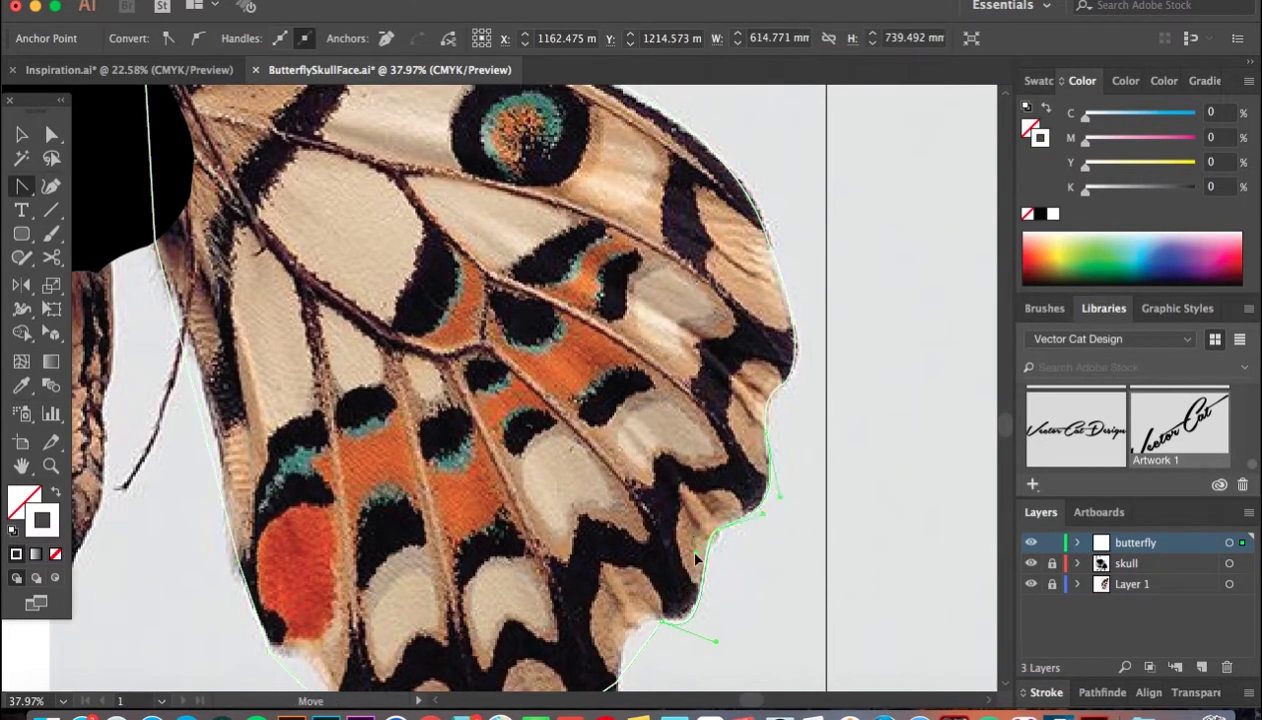
scroll(697, 560, "down", 4)
scroll(680, 530, "left", 1)
left_click(462, 617)
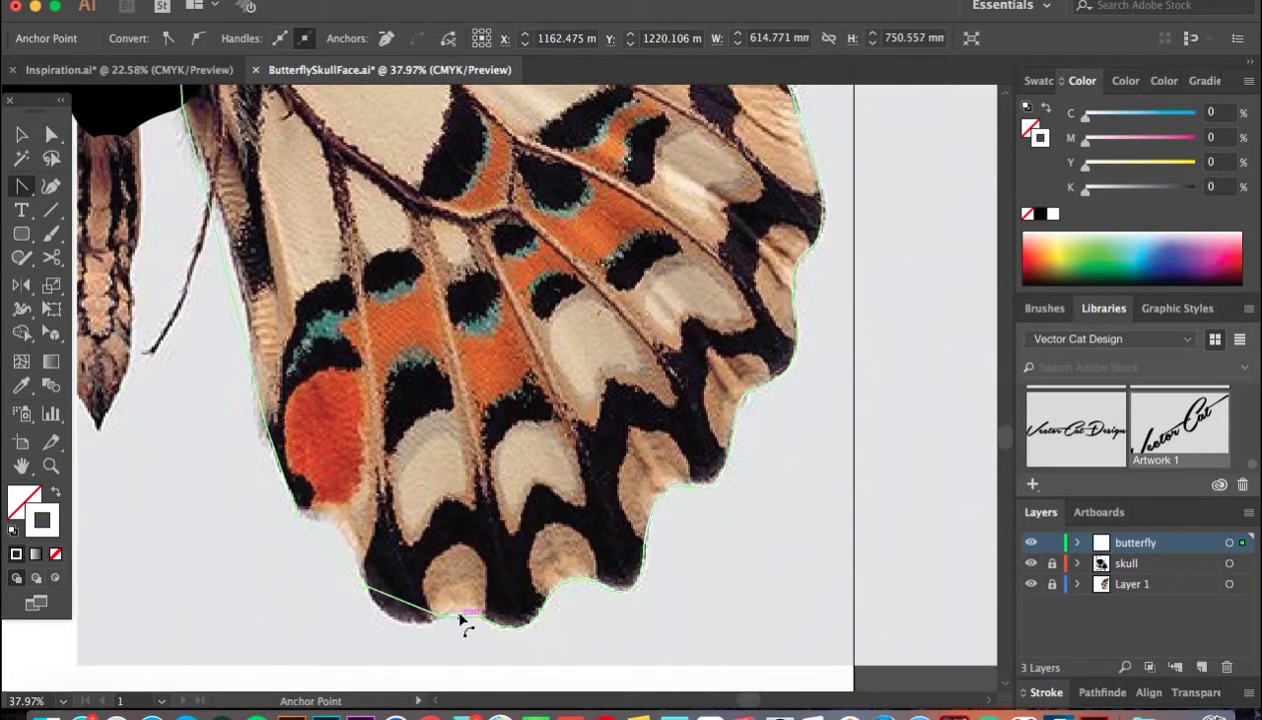
scroll(400, 628, "up", 1)
scroll(400, 628, "left", 2)
scroll(440, 560, "up", 2)
scroll(440, 560, "left", 3)
left_click(413, 422)
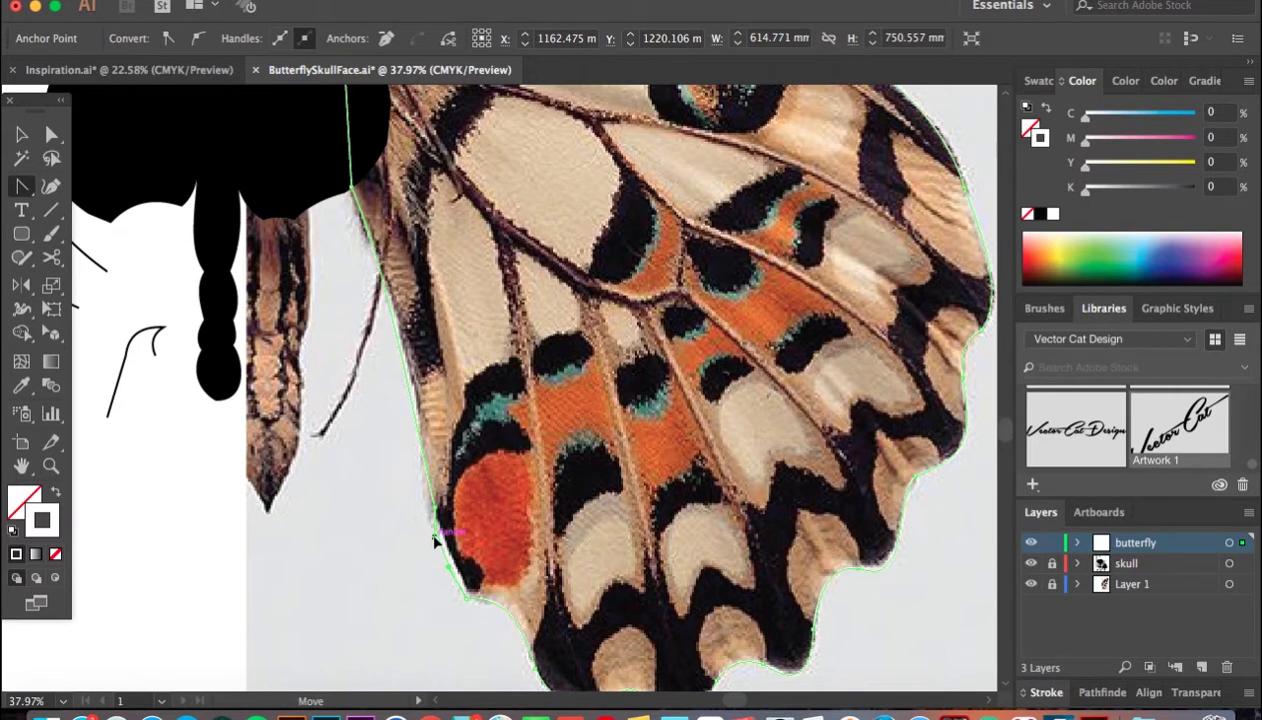
key("ctrl+minus")
Step: Deselect the hindwing and trace a new curved path along the forewing's leading edge
key("v")
left_click(790, 319)
scroll(808, 321, "down", 1)
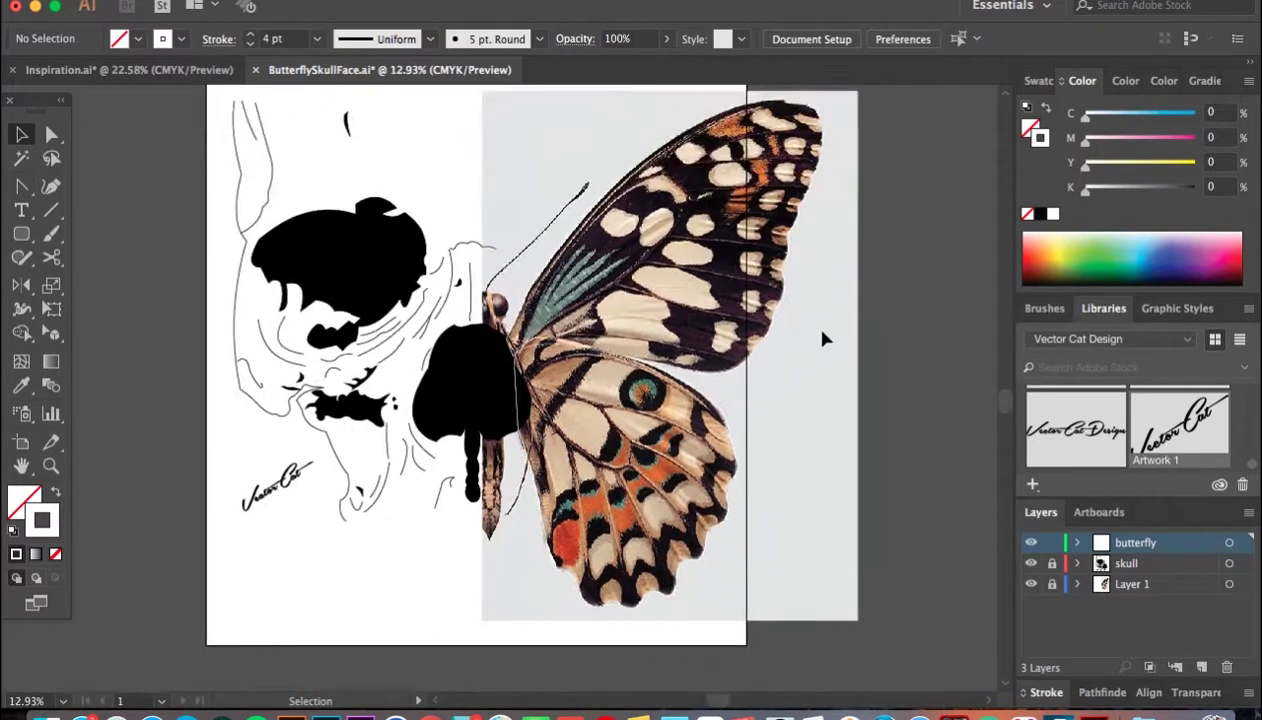
scroll(820, 335, "up", 3)
scroll(447, 466, "up", 2)
left_click(305, 590)
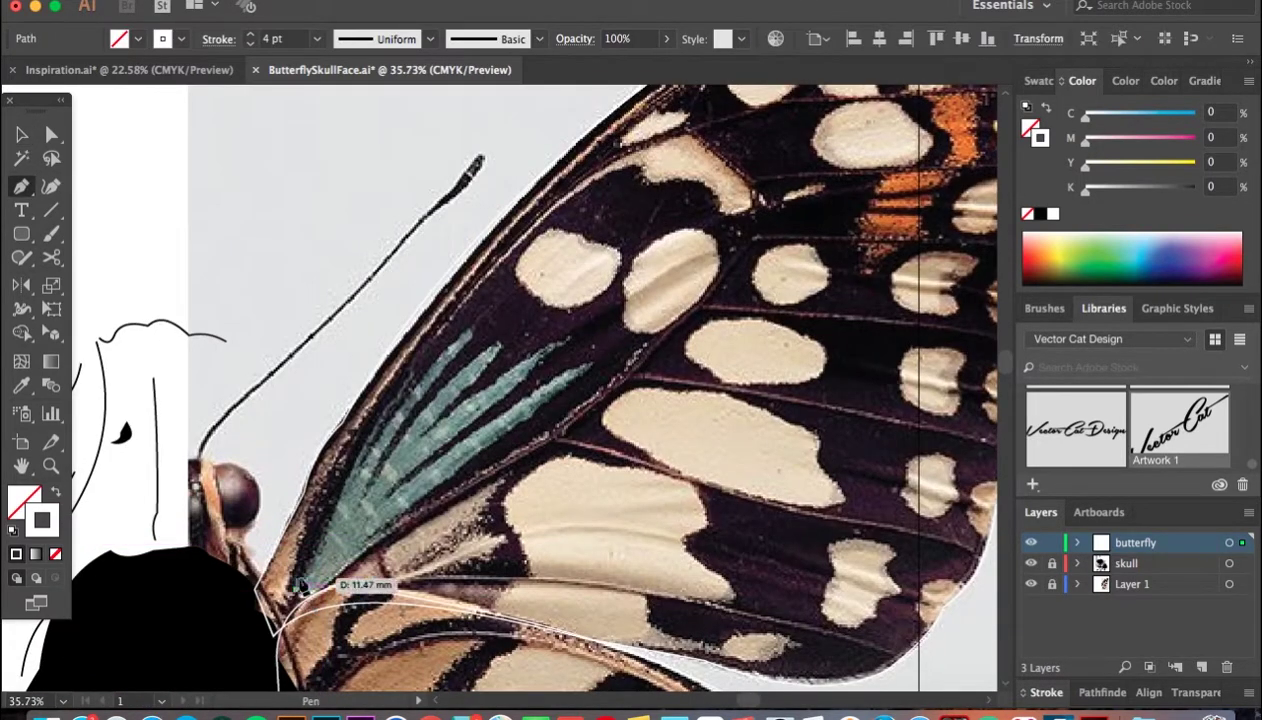
scroll(578, 441, "up", 5)
left_click(577, 440)
scroll(583, 443, "down", 5)
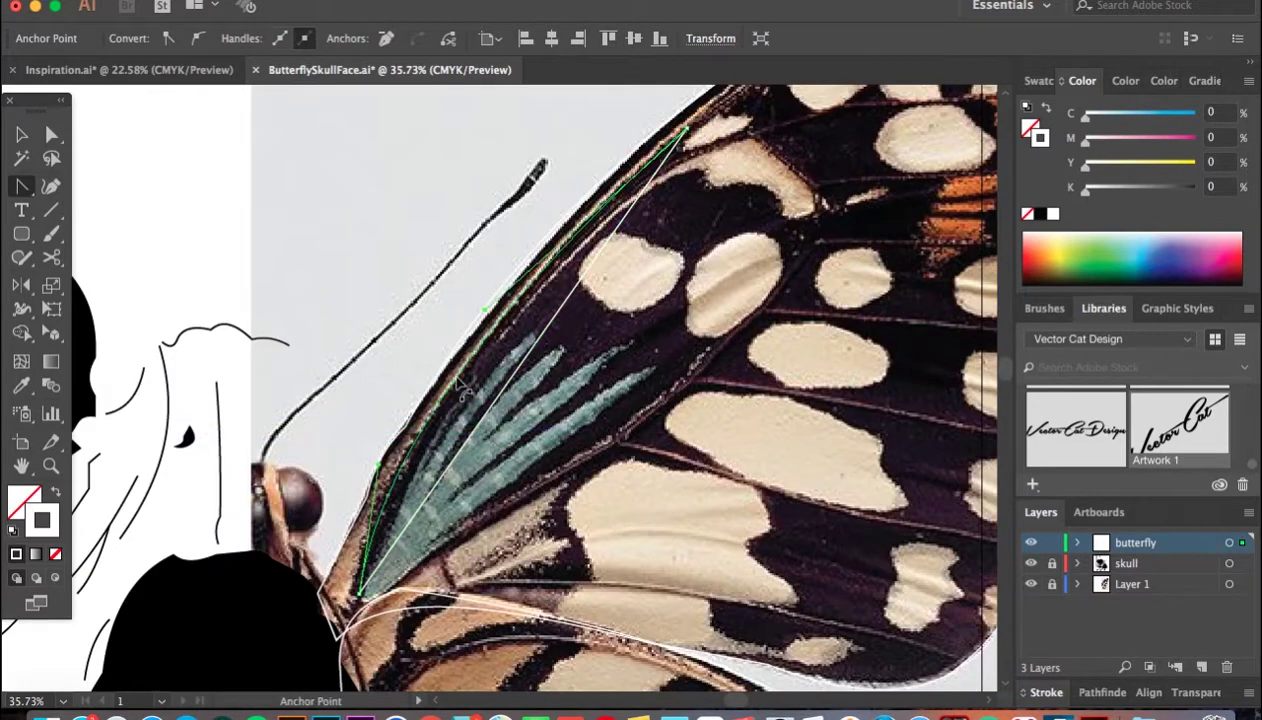
scroll(583, 443, "up", 6)
left_click_drag(658, 260, 686, 250)
scroll(565, 325, "down", 5)
scroll(565, 325, "left", 3)
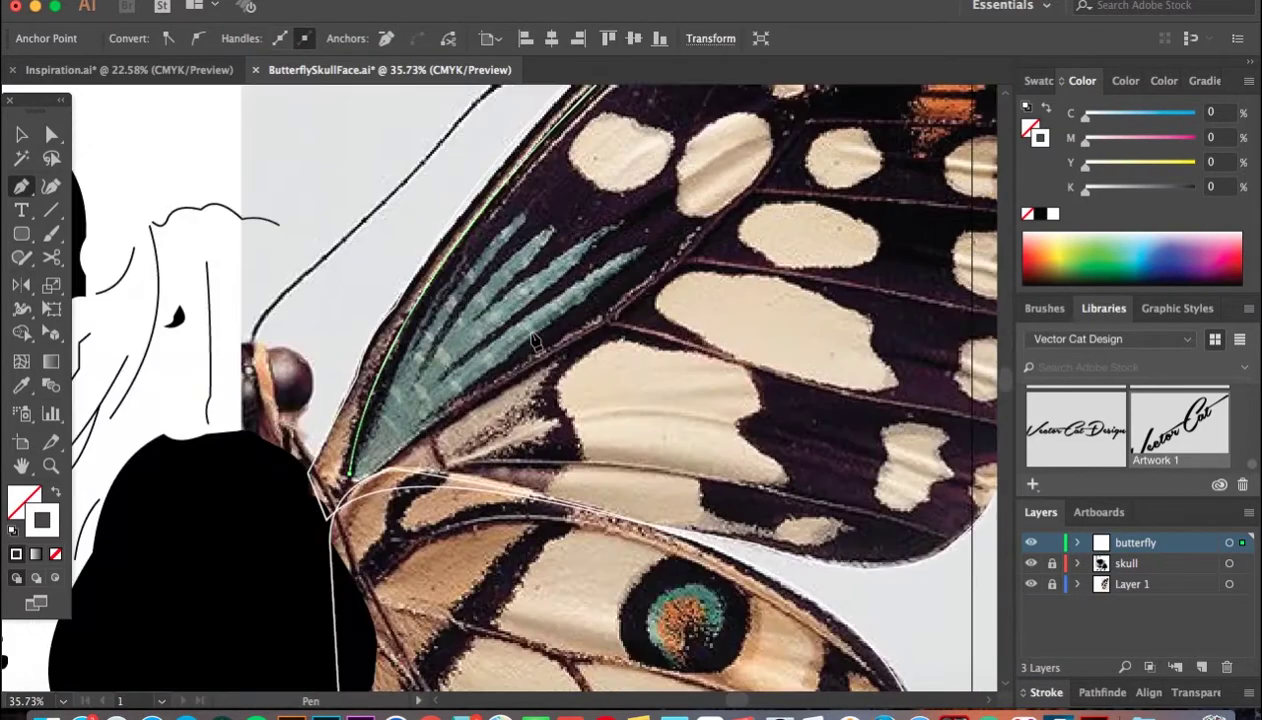
scroll(565, 410, "up", 4)
left_click_drag(776, 231, 819, 242)
scroll(747, 282, "down", 3)
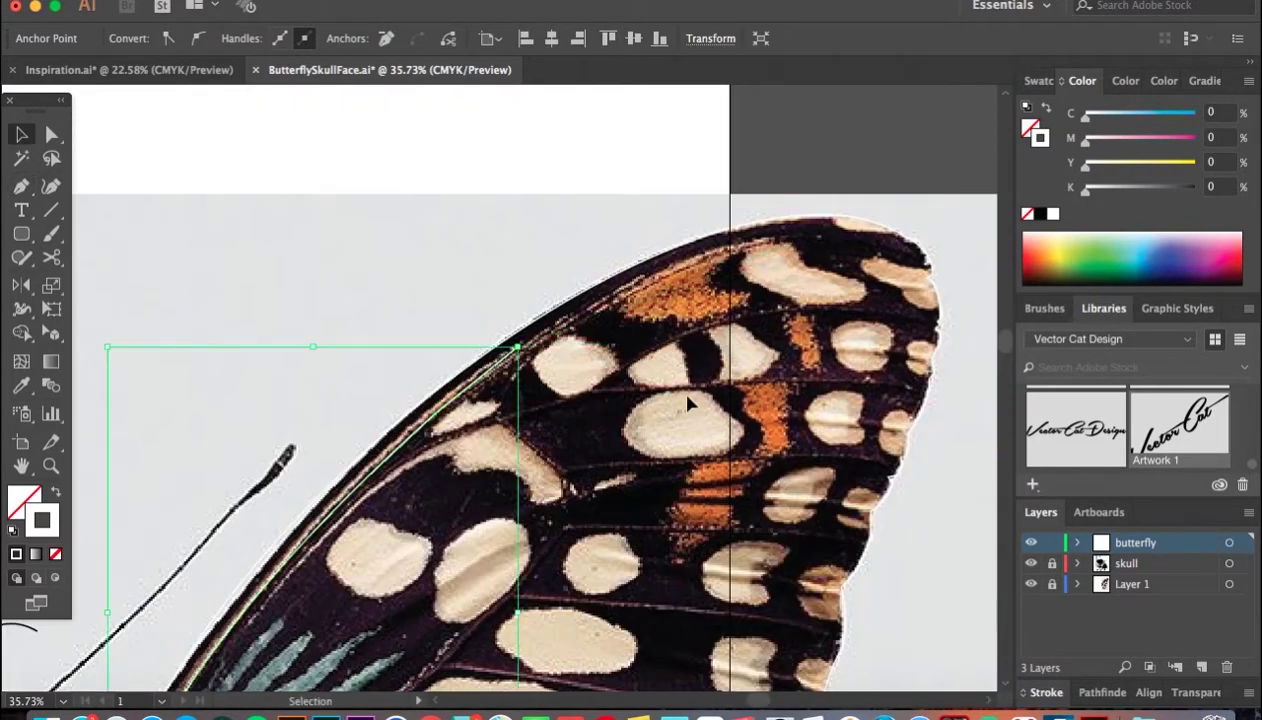
Step: Trace the leading-edge band's inner edge with curved anchors from the wing base
left_click(675, 386, "super")
scroll(553, 452, "up", 3)
left_click_drag(313, 512, 325, 525)
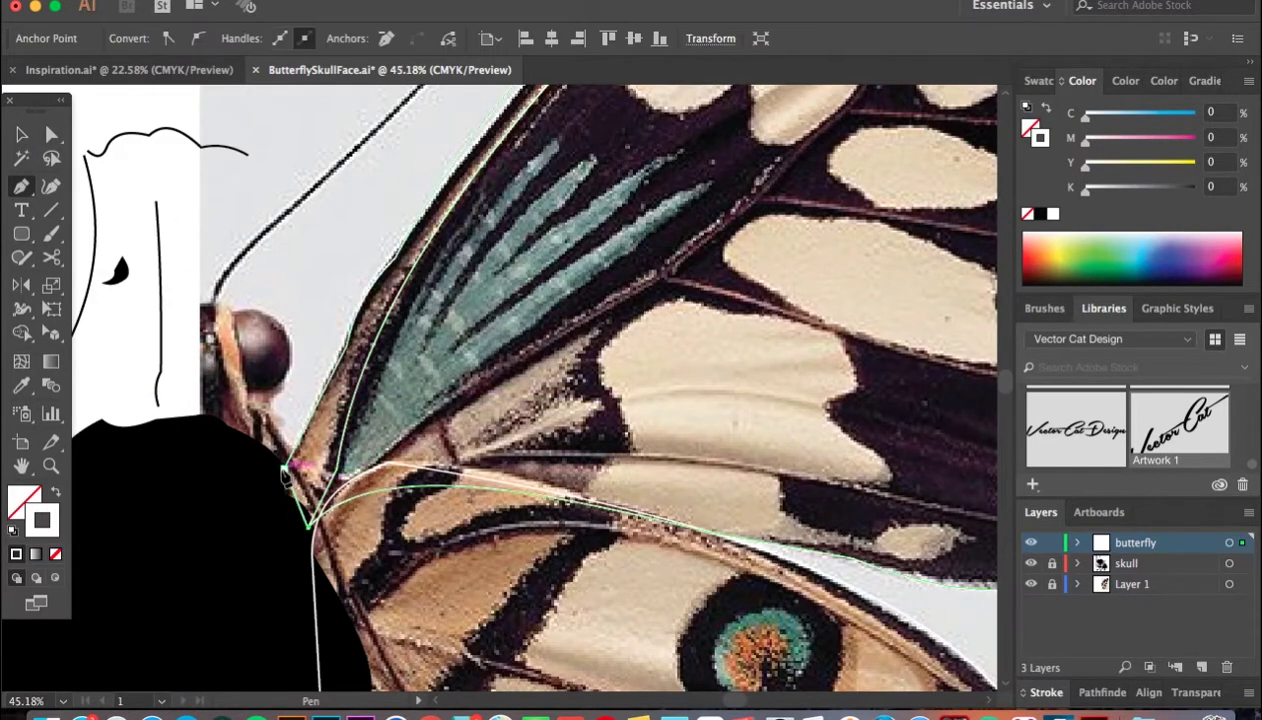
scroll(400, 300, "up", 5)
scroll(500, 320, "up", 5)
scroll(500, 320, "right", 3)
left_click_drag(560, 330, 586, 316)
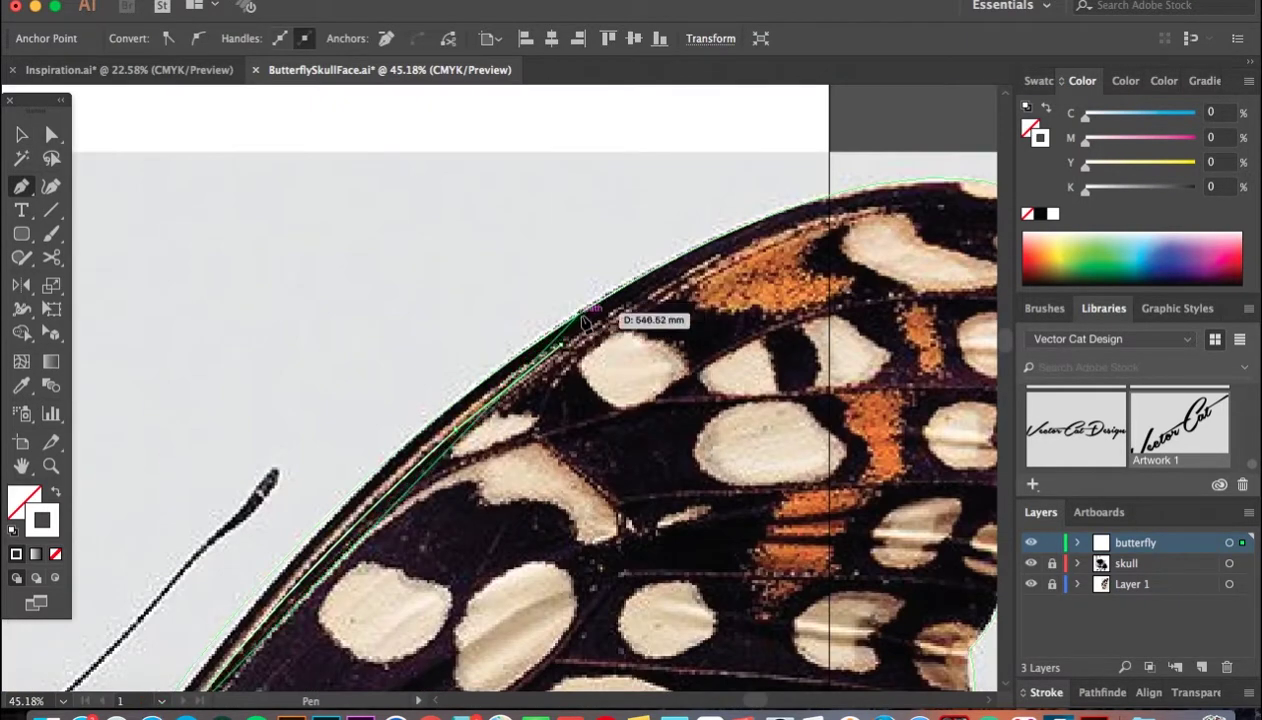
scroll(586, 316, "down", 5)
scroll(586, 316, "left", 4)
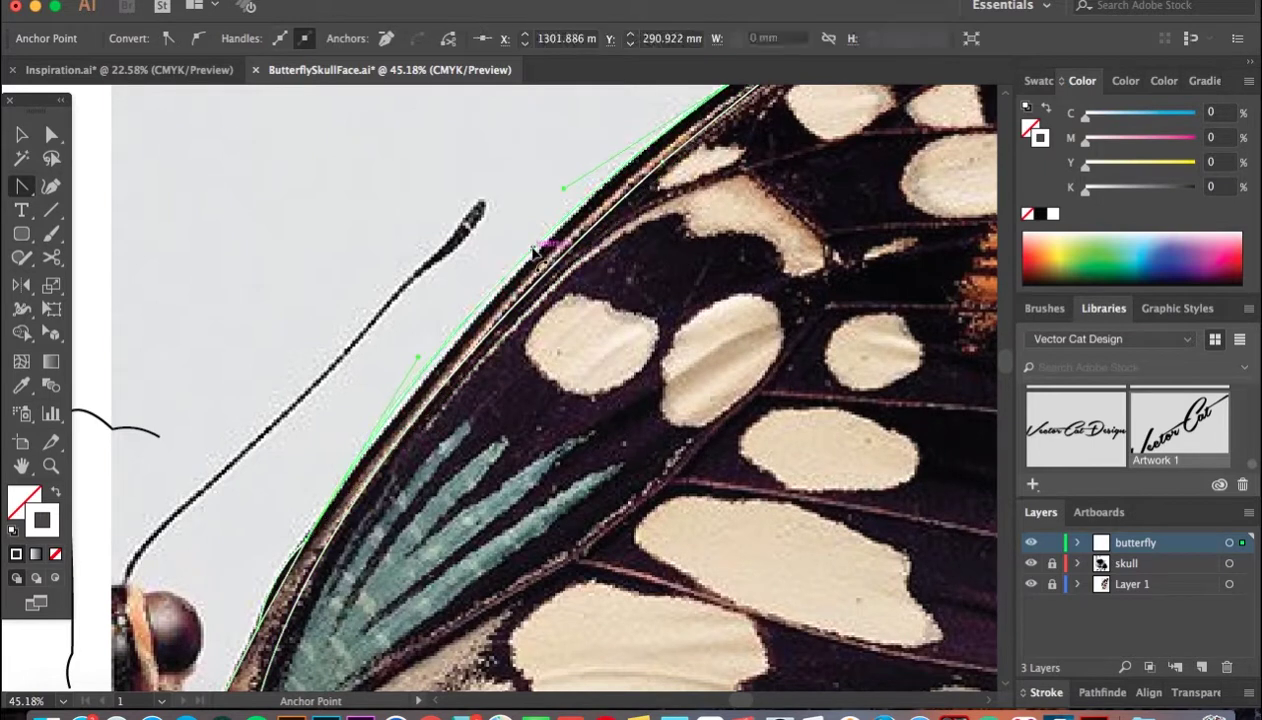
Step: Nudge a leading-edge anchor with Direct Selection and select the band shape
key("a")
left_click_drag(634, 239, 634, 211)
scroll(628, 218, "down", 3)
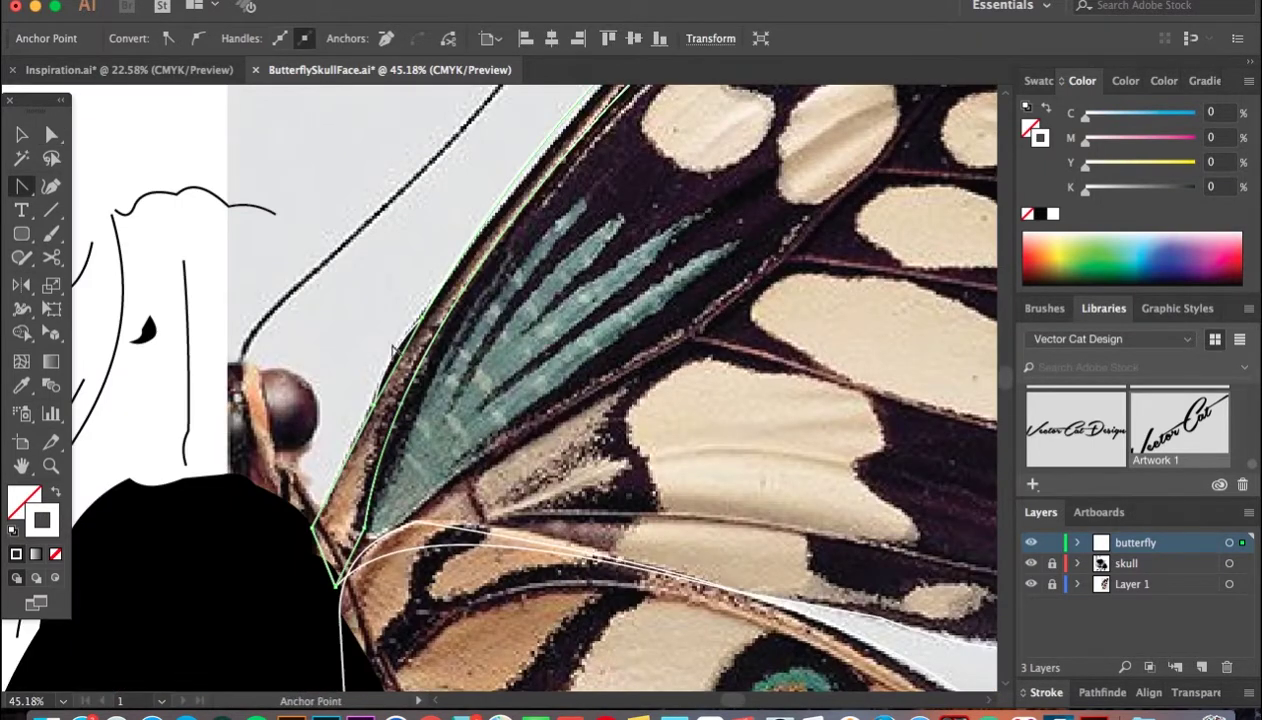
left_click(393, 348)
scroll(400, 350, "up", 5)
Step: Fill the leading-edge band with tan sampled from the wing photo
scroll(450, 450, "down", 5)
key("i")
left_click(497, 580)
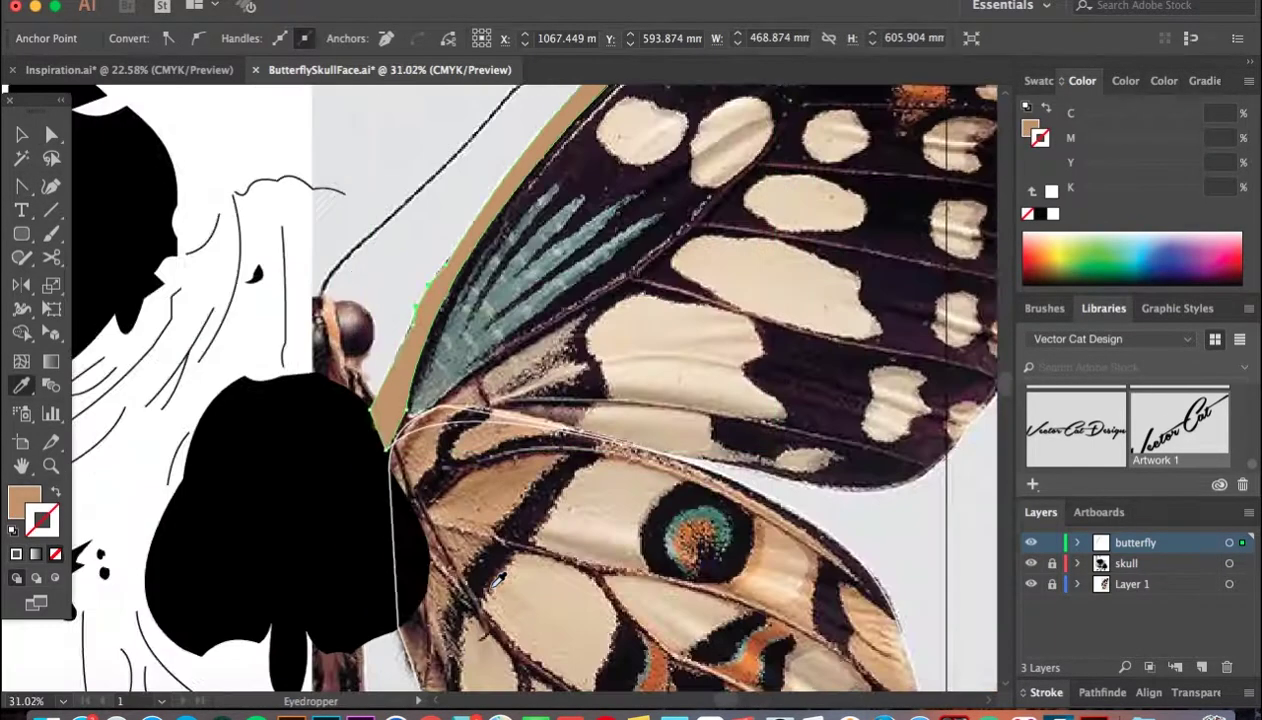
key("v")
scroll(352, 276, "down", 3)
Step: Trace the cream band outline just inside the leading edge
key("p")
scroll(352, 280, "up", 3)
scroll(500, 350, "left", 2)
left_click_drag(735, 207, 688, 161)
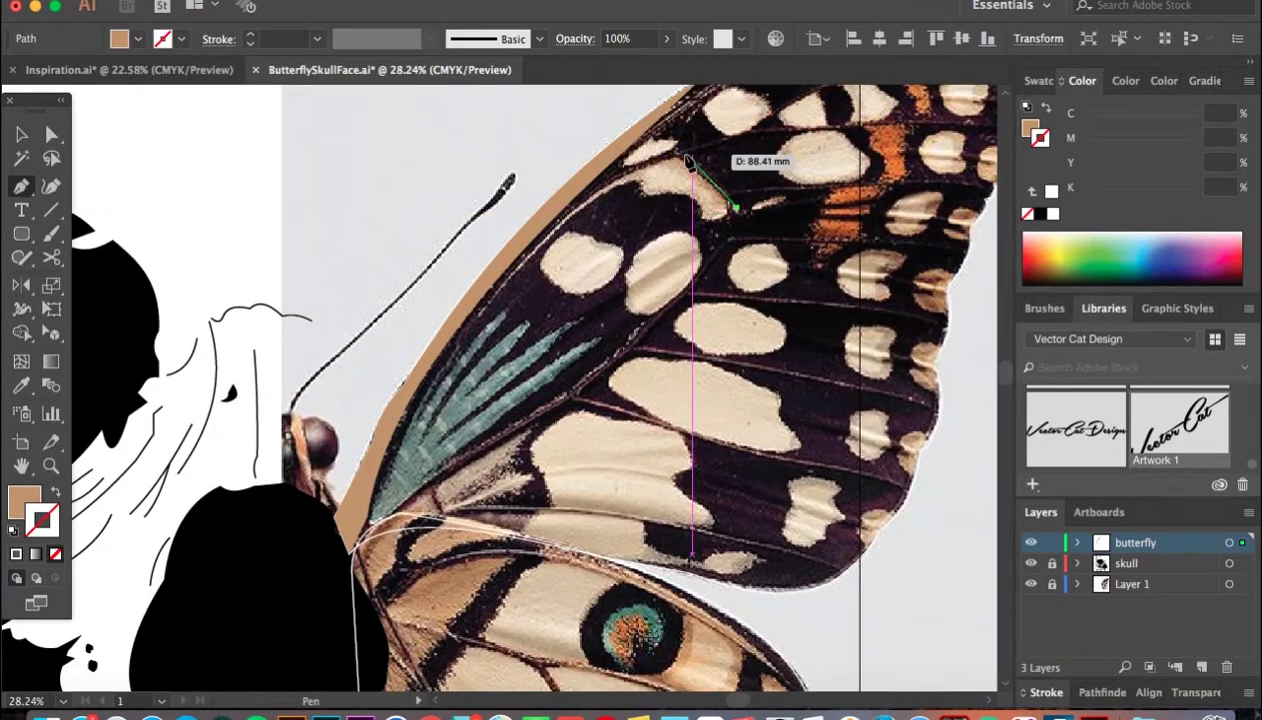
left_click(504, 316)
scroll(510, 330, "up", 3)
Step: Outline the multi-pronged teal feather streaks at the wing base
key("p")
left_click(741, 229)
left_click(774, 266)
left_click(487, 447)
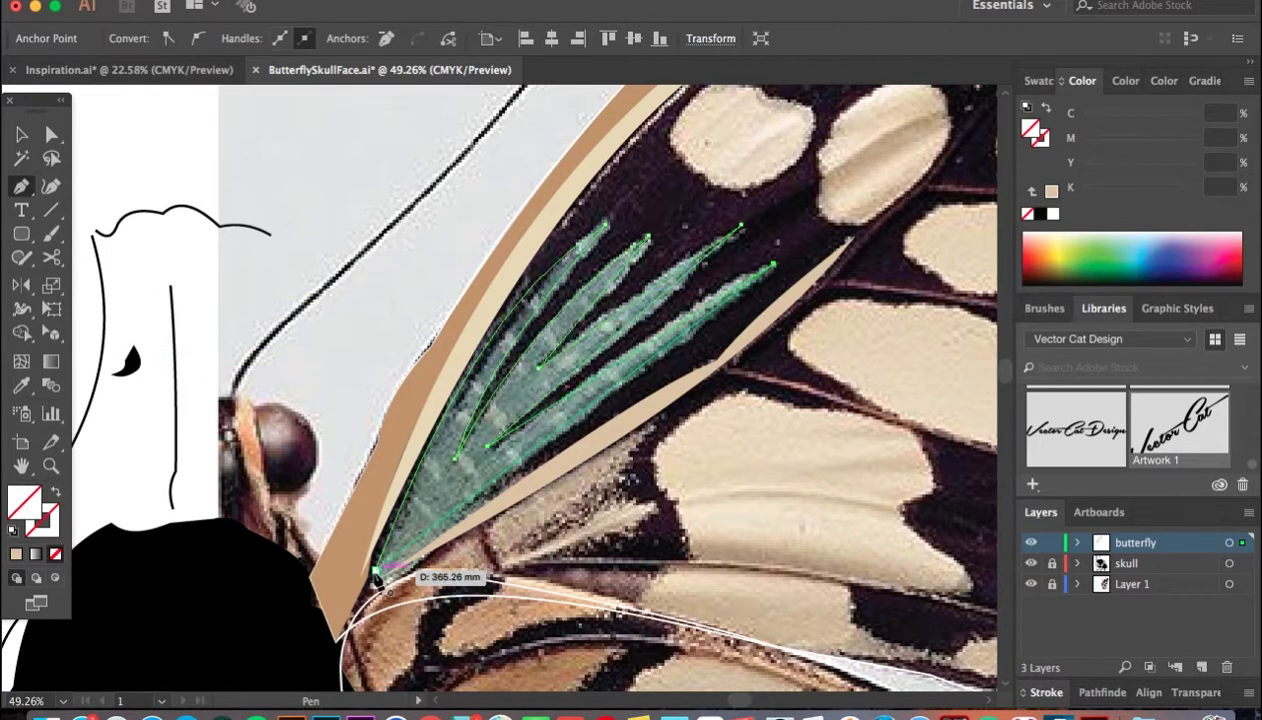
left_click_drag(617, 314, 645, 335)
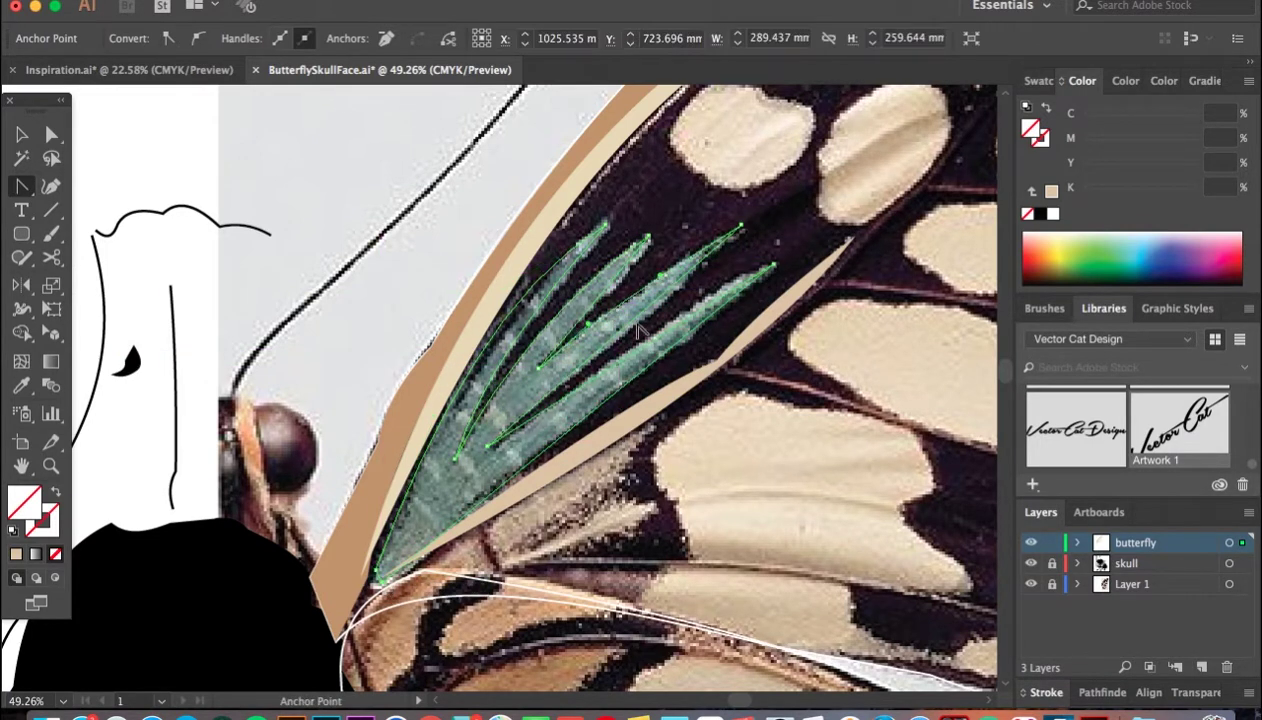
Step: Fill the streak shape with sage green sampled from the photo and deselect it
key("i")
left_click(600, 395)
scroll(600, 395, "down", 3)
key("v")
left_click(459, 225)
scroll(557, 393, "up", 1)
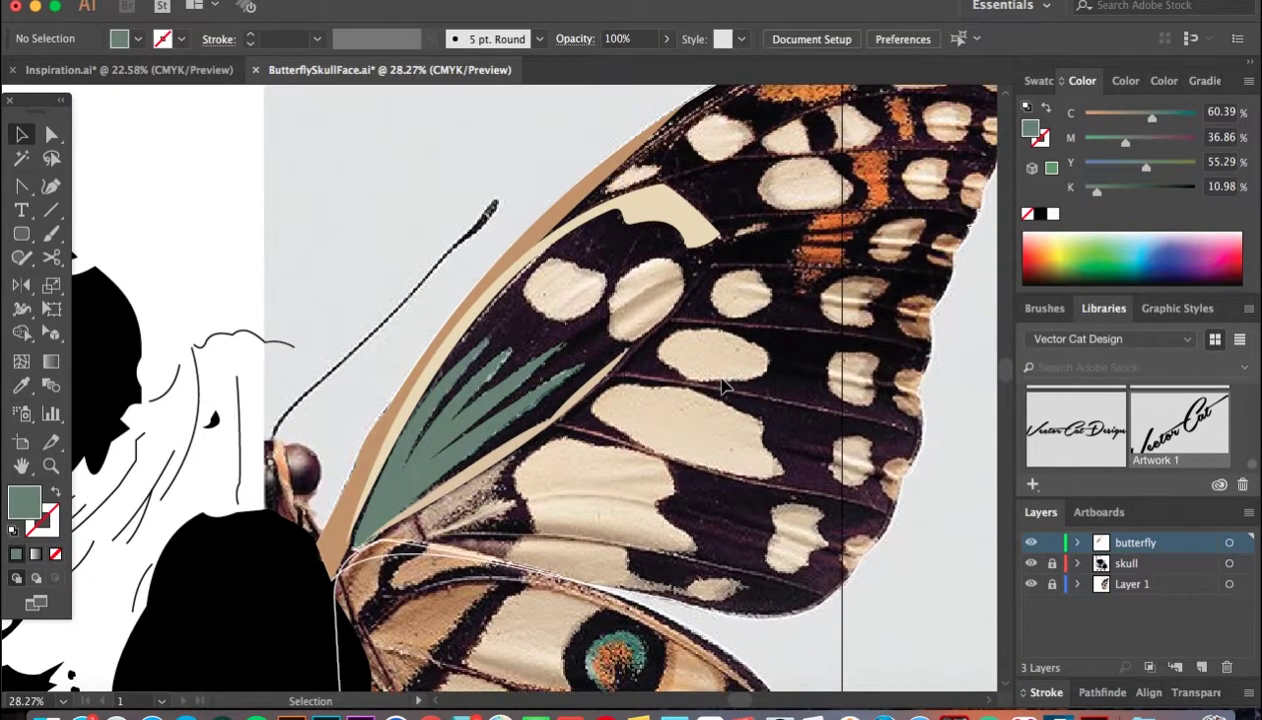
scroll(600, 370, "up", 3)
scroll(650, 350, "right", 3)
Step: Swap the orange fill to an orange stroke and finish the first forewing vein line
key("p")
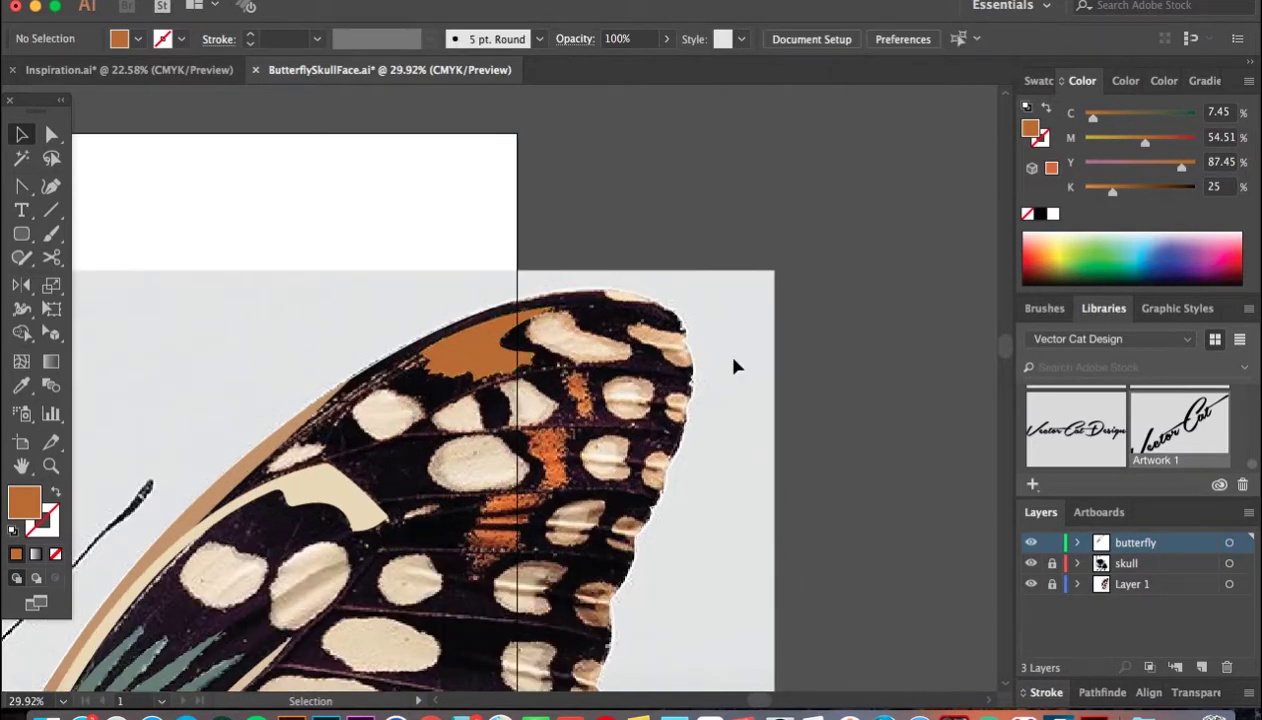
scroll(733, 367, "down", 5)
scroll(733, 367, "left", 3)
key("p")
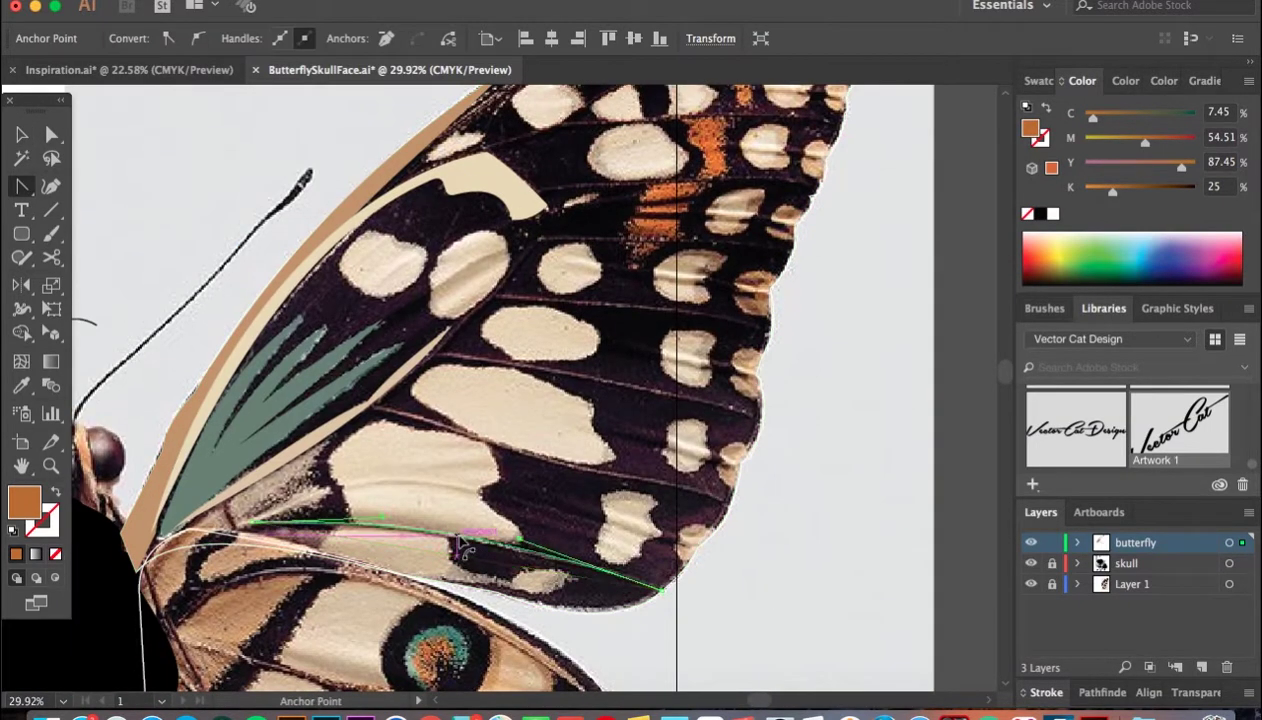
key("shift+x")
key("v")
left_click(560, 565)
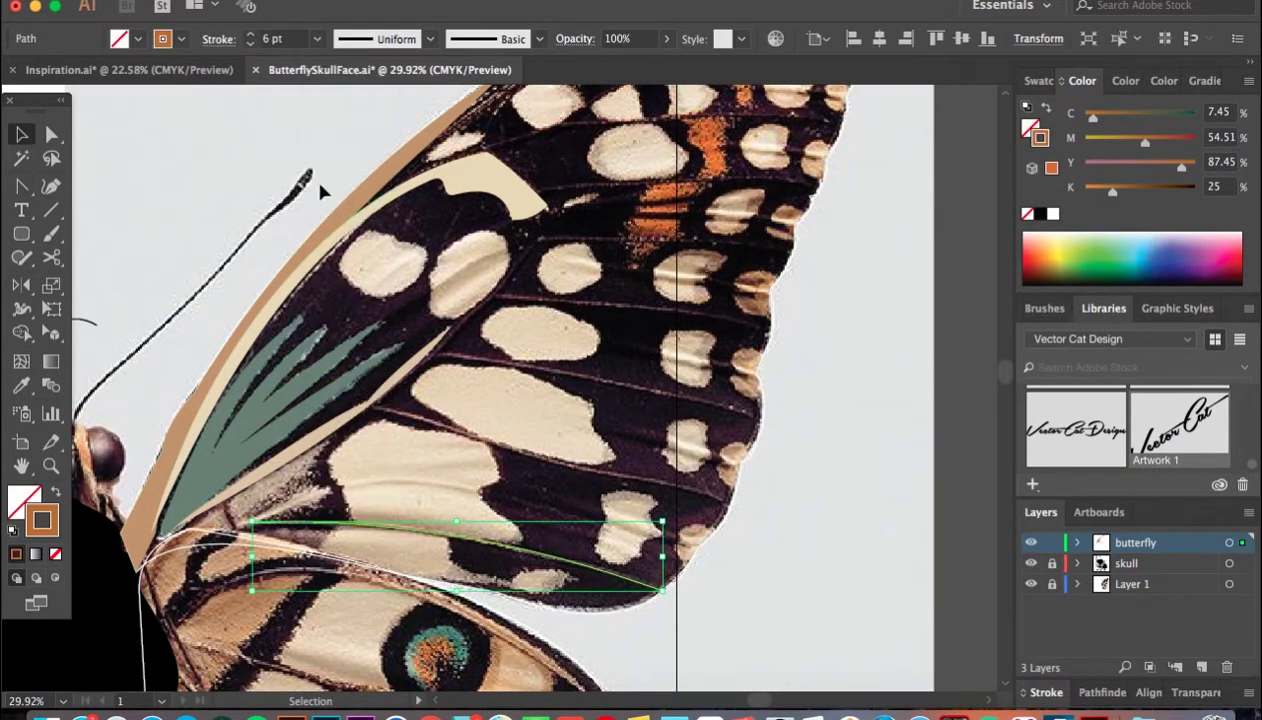
left_click(716, 621)
Step: Draw three vein lines across the lower forewing out to its outer edge
left_click(373, 410)
left_click(718, 496)
left_click(440, 437, "ctrl")
left_click(433, 355)
left_click(763, 418)
left_click(619, 392, "ctrl")
left_click(493, 295)
left_click(763, 318)
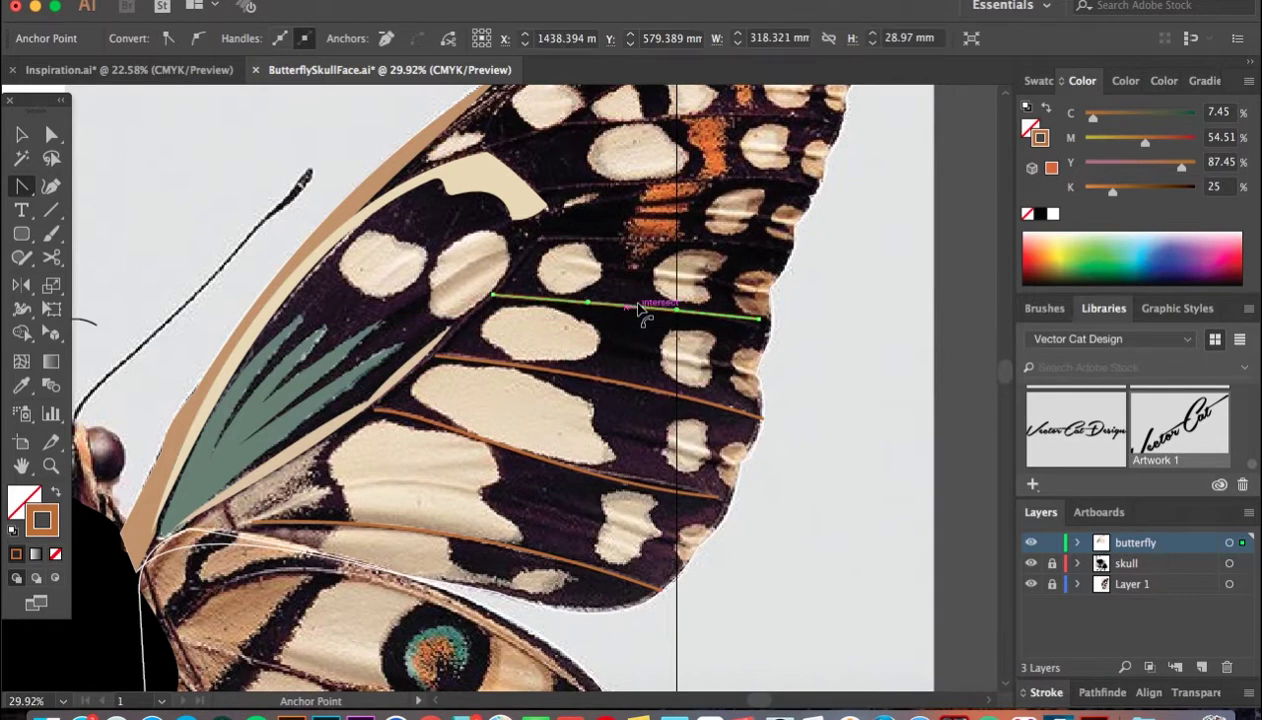
Step: Add two more vein lines higher up, the second running past the orange patch
scroll(638, 310, "up", 2)
left_click(560, 420, "ctrl")
left_click(494, 322)
left_click(738, 334)
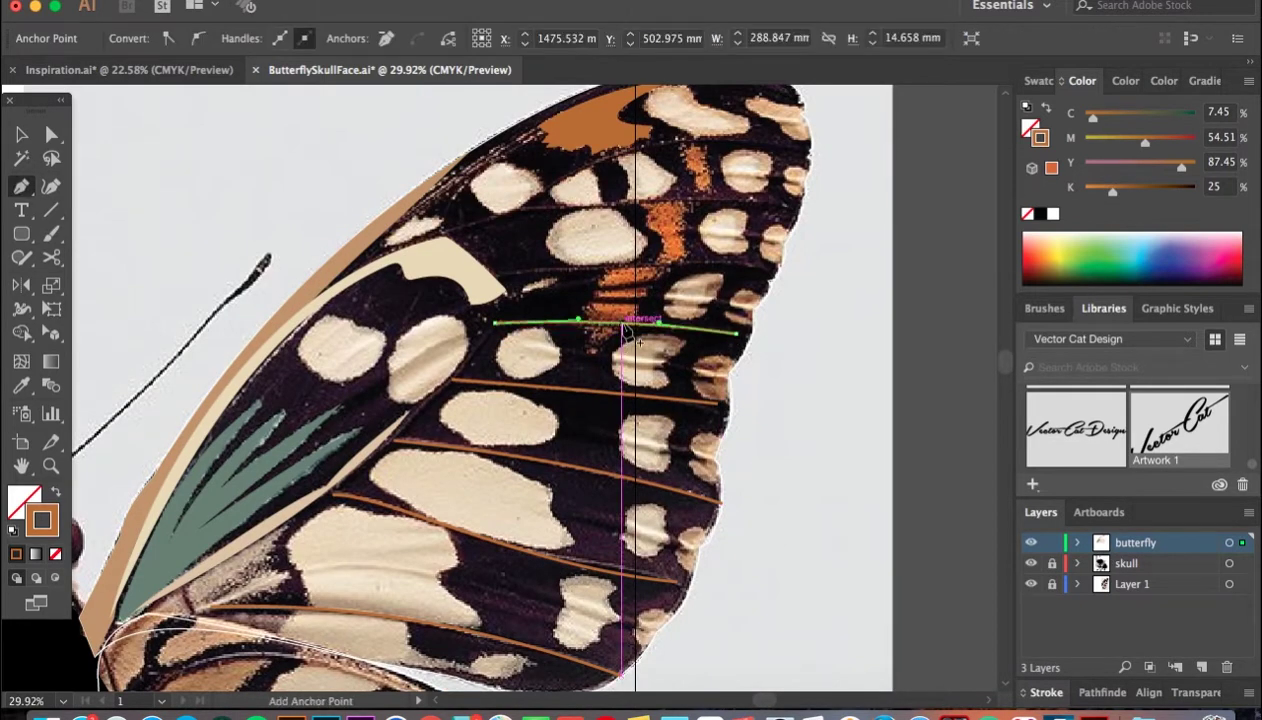
left_click(548, 285, "ctrl")
left_click(515, 270)
left_click(773, 265)
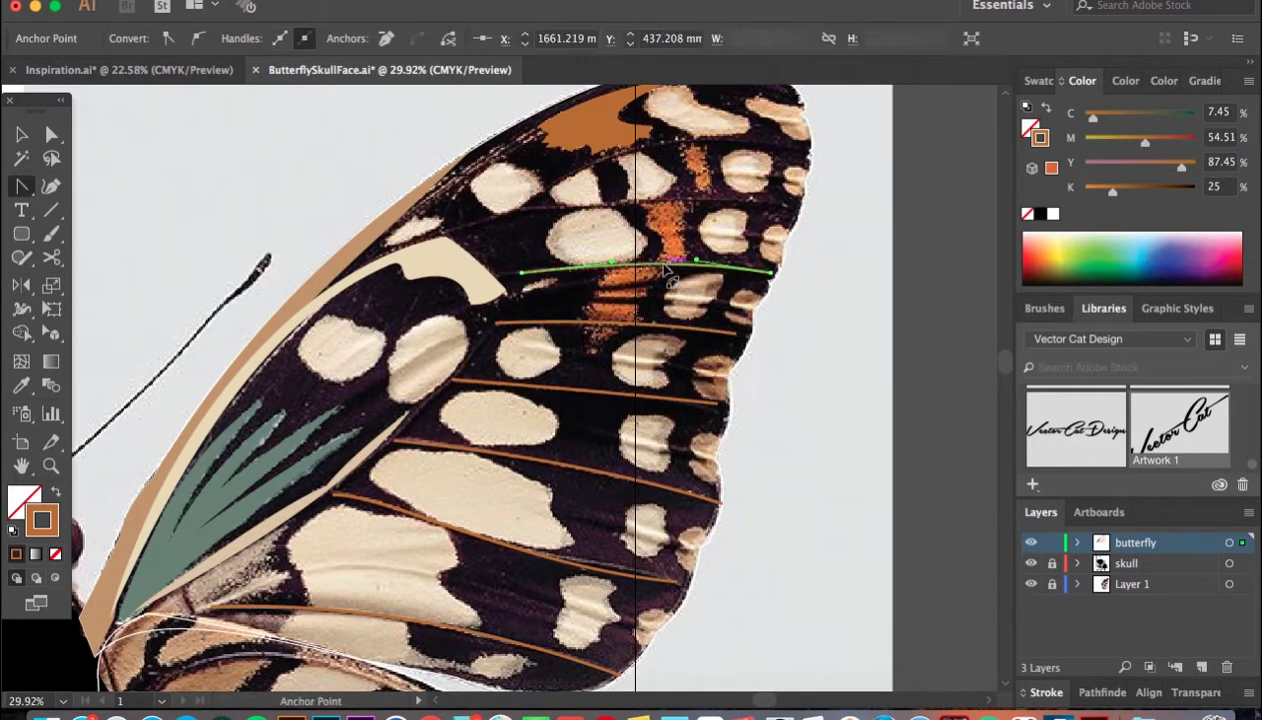
Step: Draw the top vein toward the wing tip and deselect the vein lines
left_click(640, 240, "ctrl")
left_click(505, 210)
left_click(800, 212)
scroll(703, 218, "up", 2)
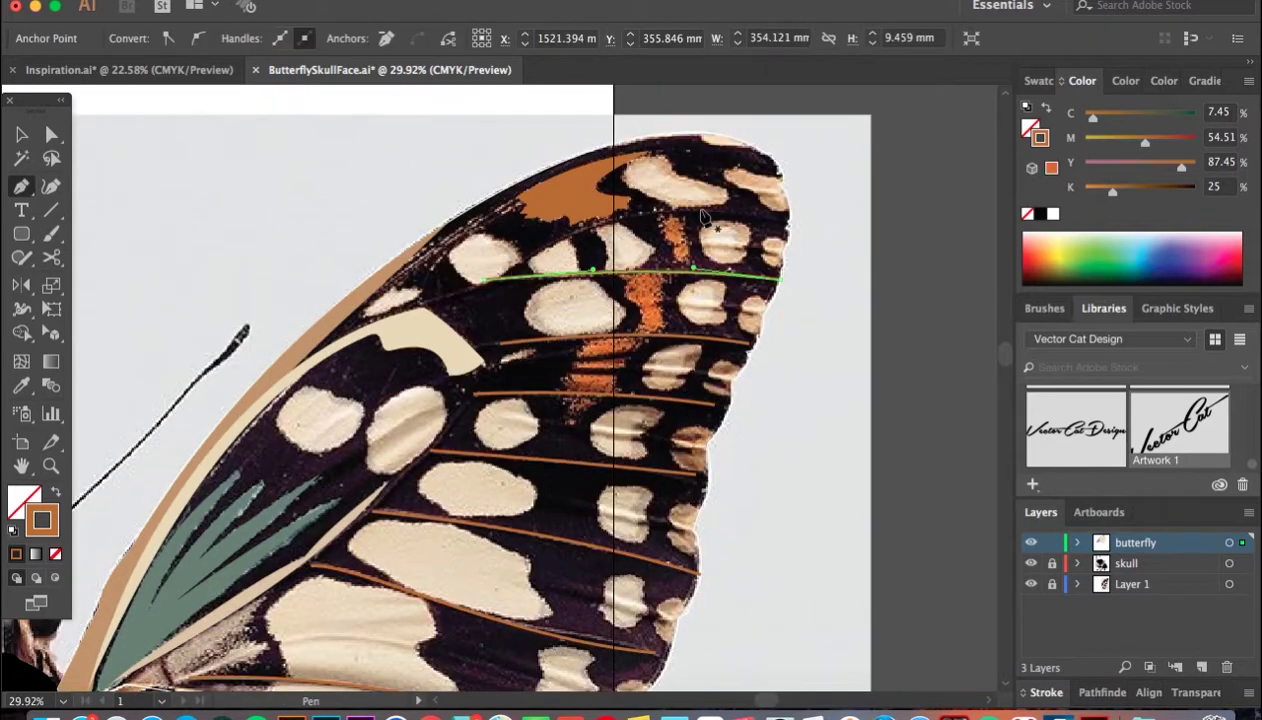
left_click(789, 211)
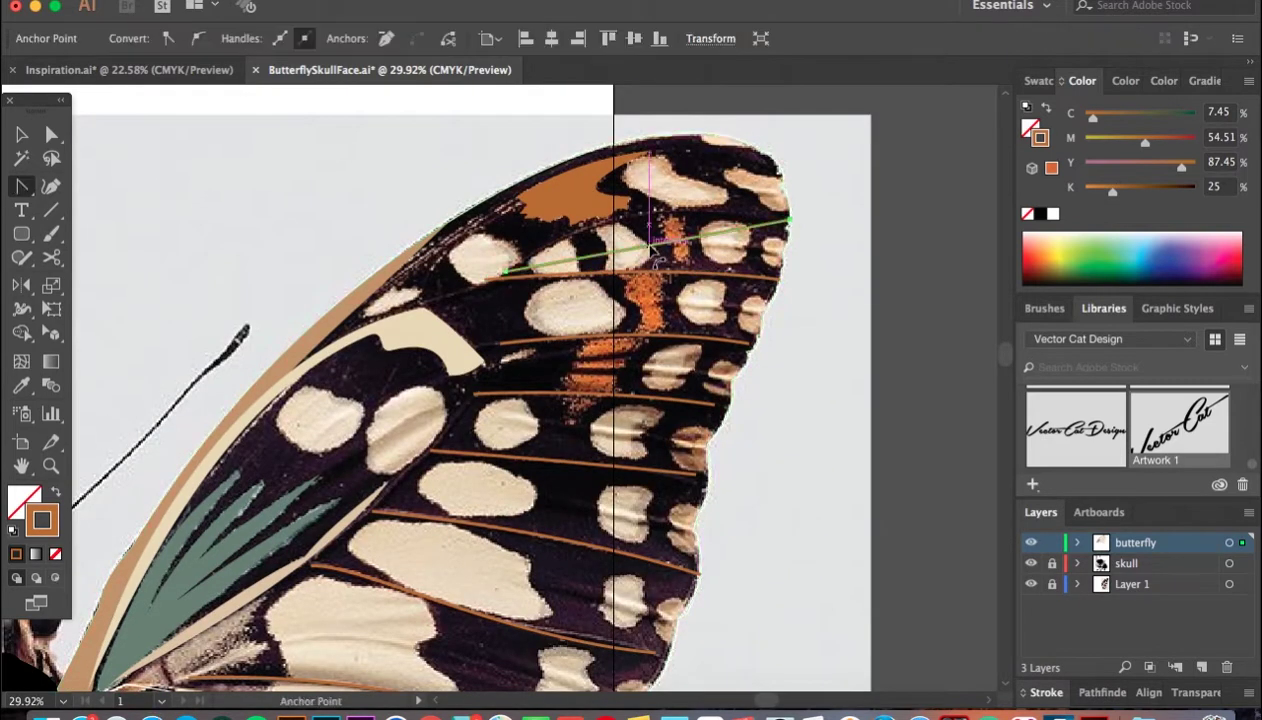
key("v")
left_click(848, 321)
scroll(848, 321, "down", 2)
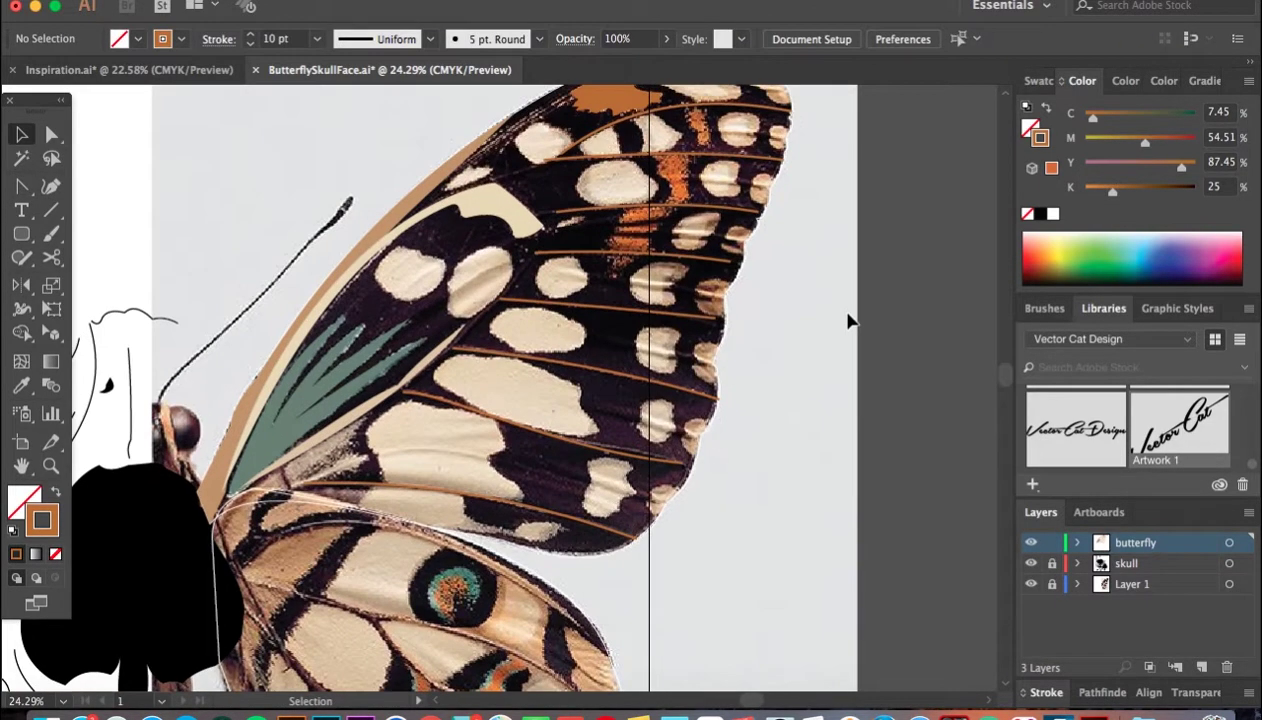
Step: Outline a small rounded spot and fill it with cream sampled from the photo
scroll(848, 321, "up", 1)
key("p")
scroll(568, 300, "up", 2)
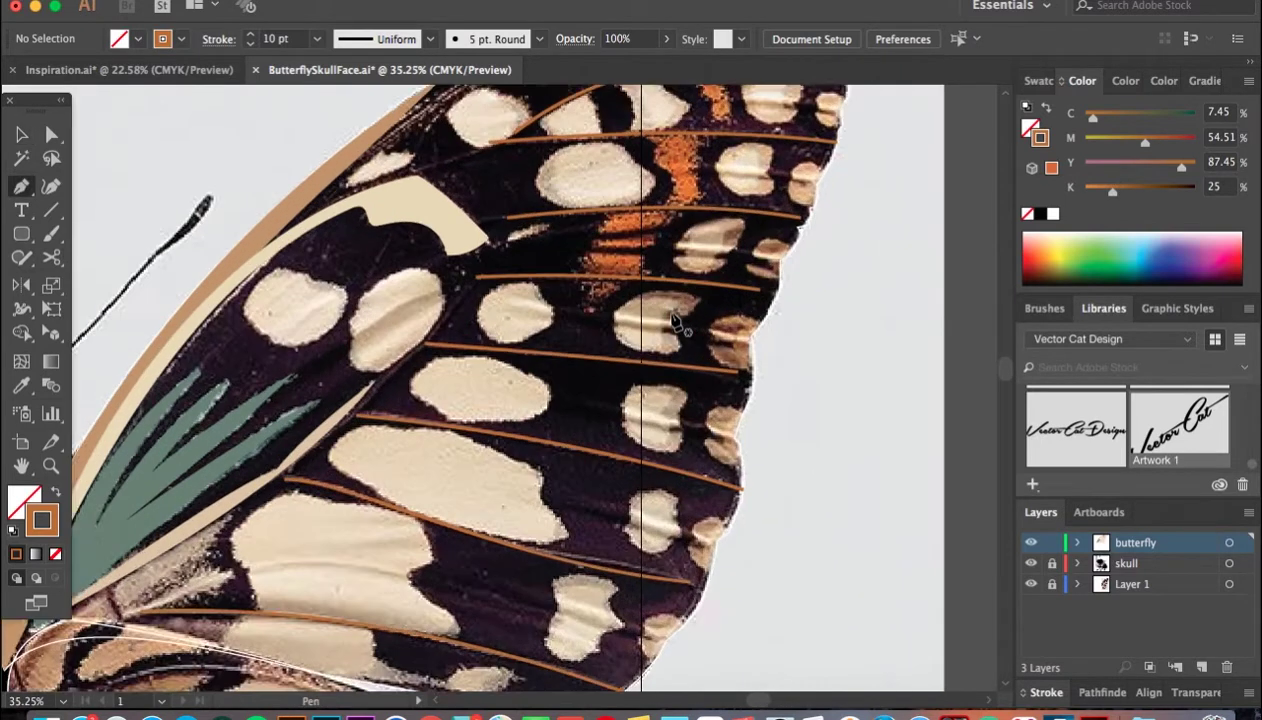
left_click(524, 285)
left_click(493, 248)
left_click(541, 233)
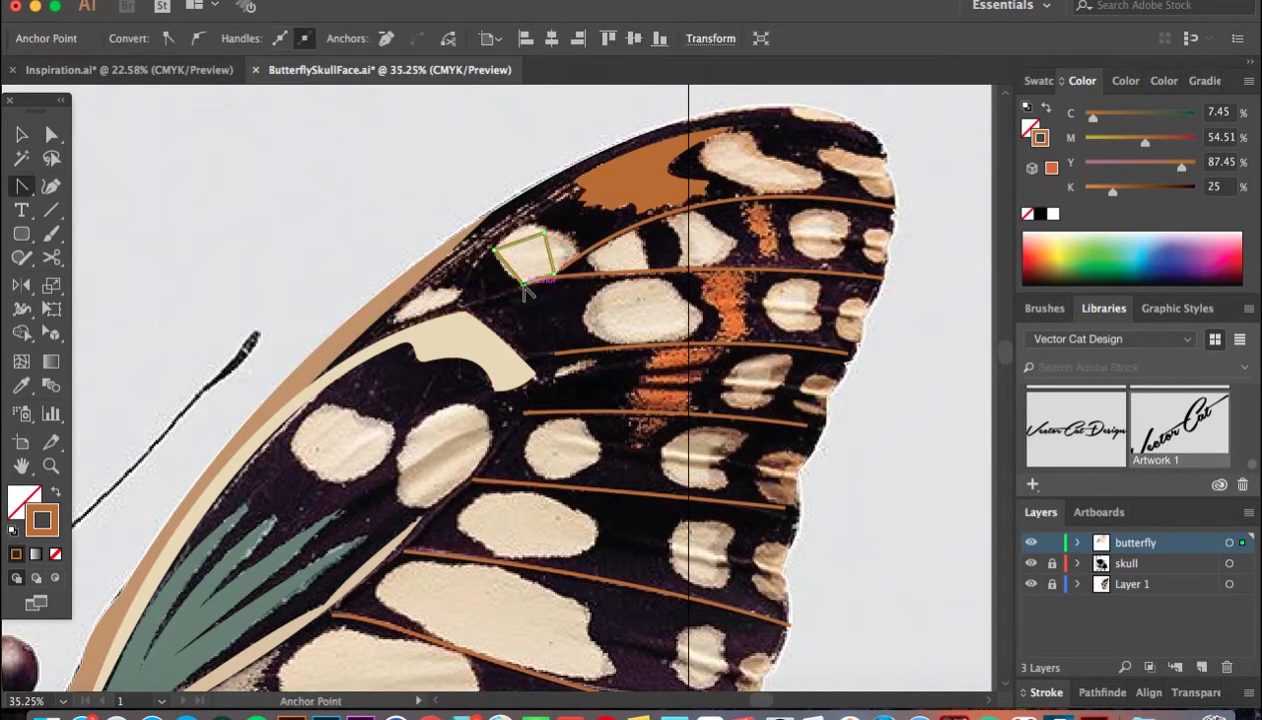
left_click_drag(527, 288, 557, 267)
key("i")
left_click(530, 258)
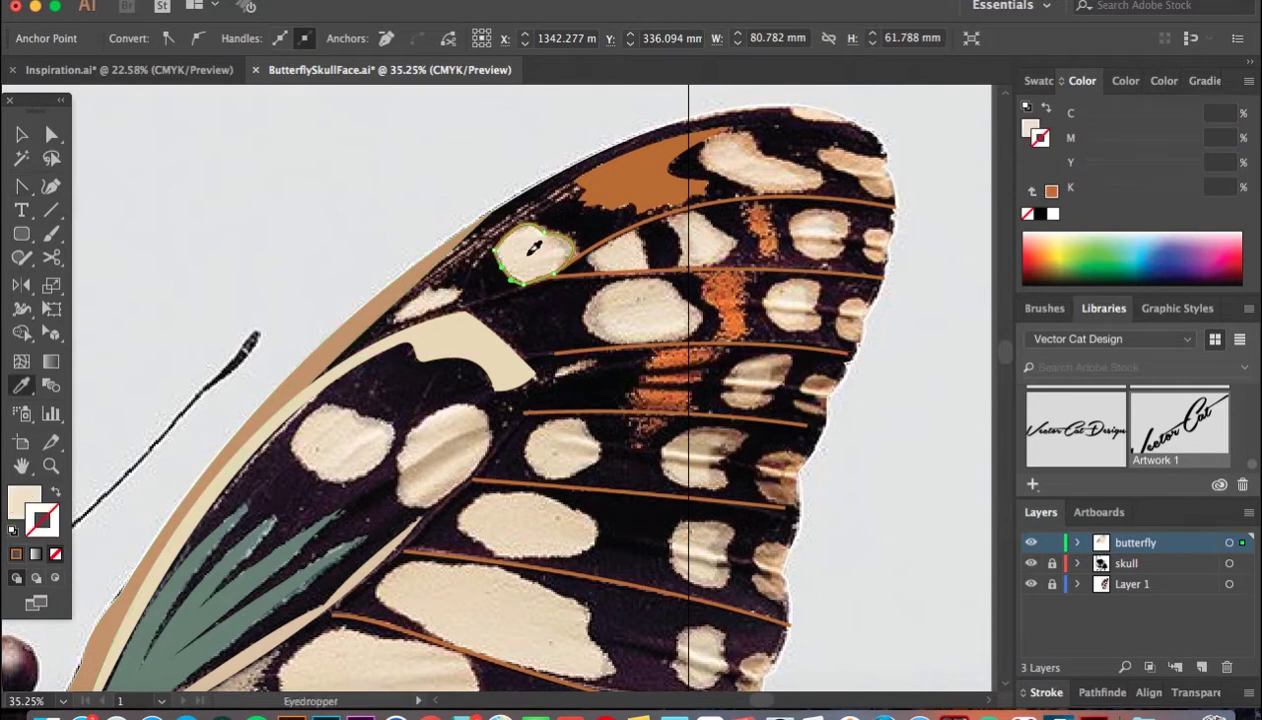
key("v")
left_click(437, 211)
Step: Trace a curved leaf-shaped cream streak, then reselect just the upper wing path
key("p")
scroll(437, 215, "up", 2)
left_click(372, 380)
left_click(476, 331)
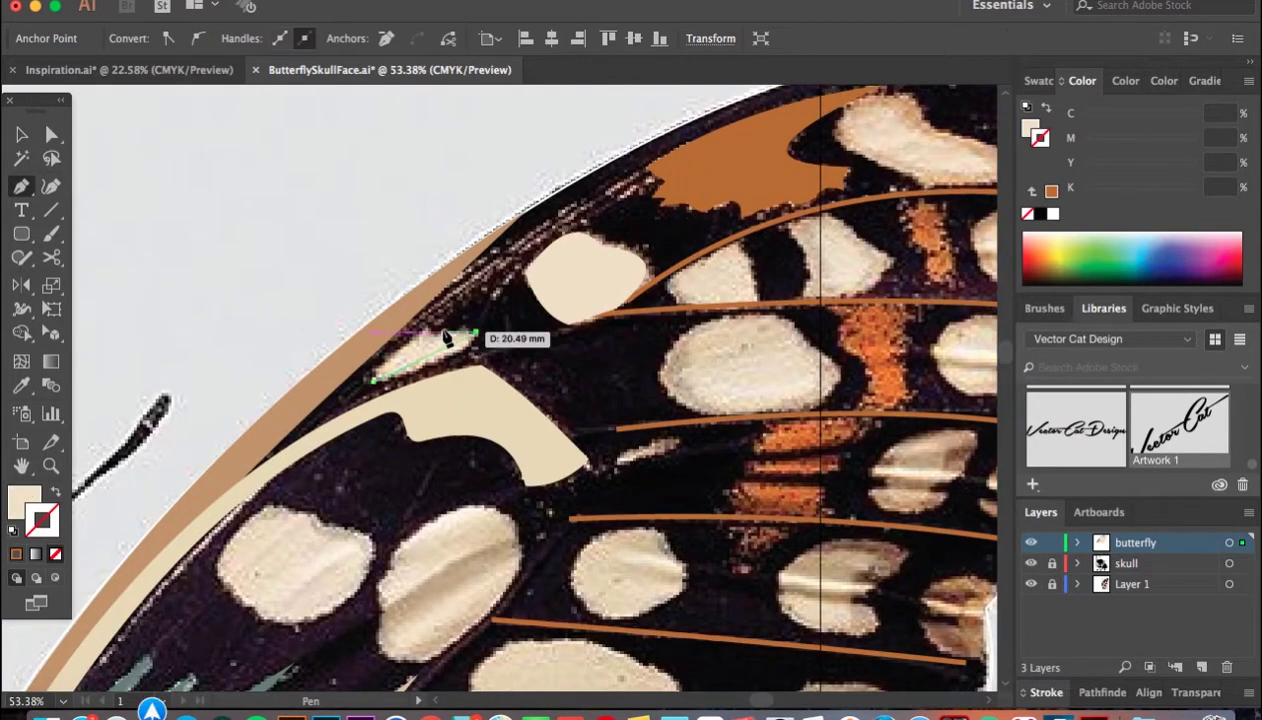
left_click_drag(374, 376, 430, 384)
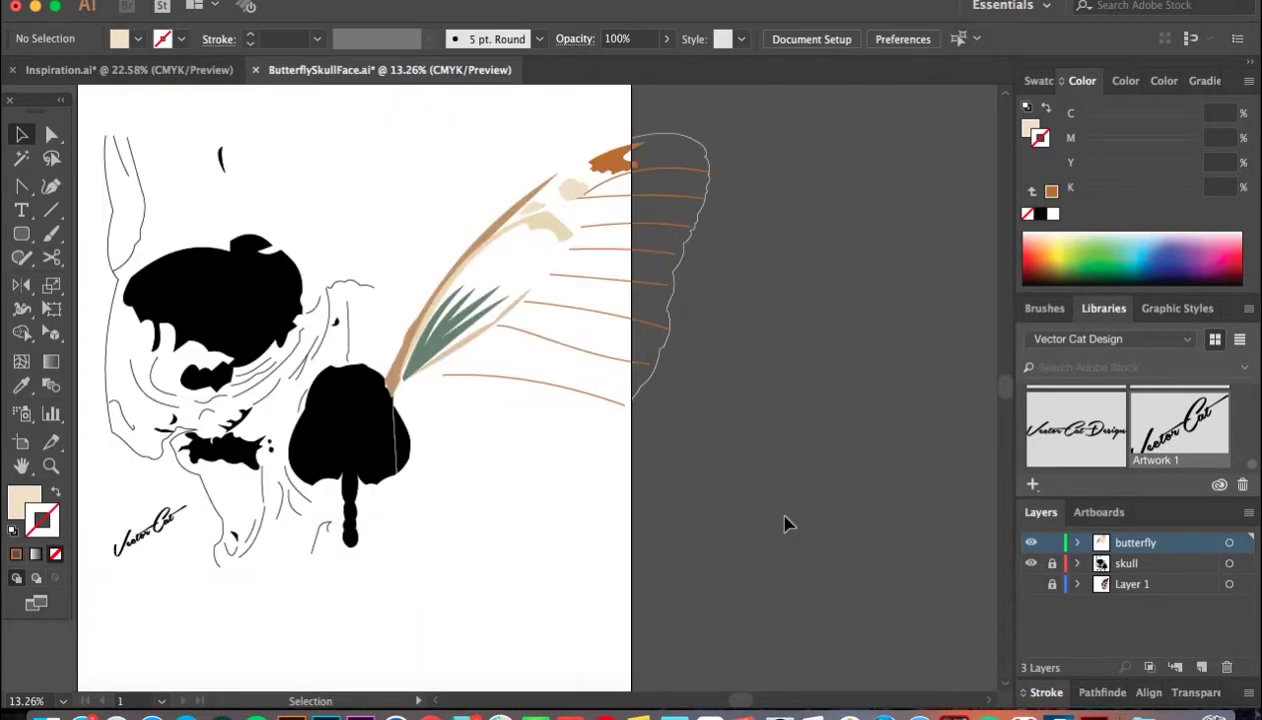
left_click(630, 468)
left_click(810, 490)
left_click(620, 470)
left_click(706, 230)
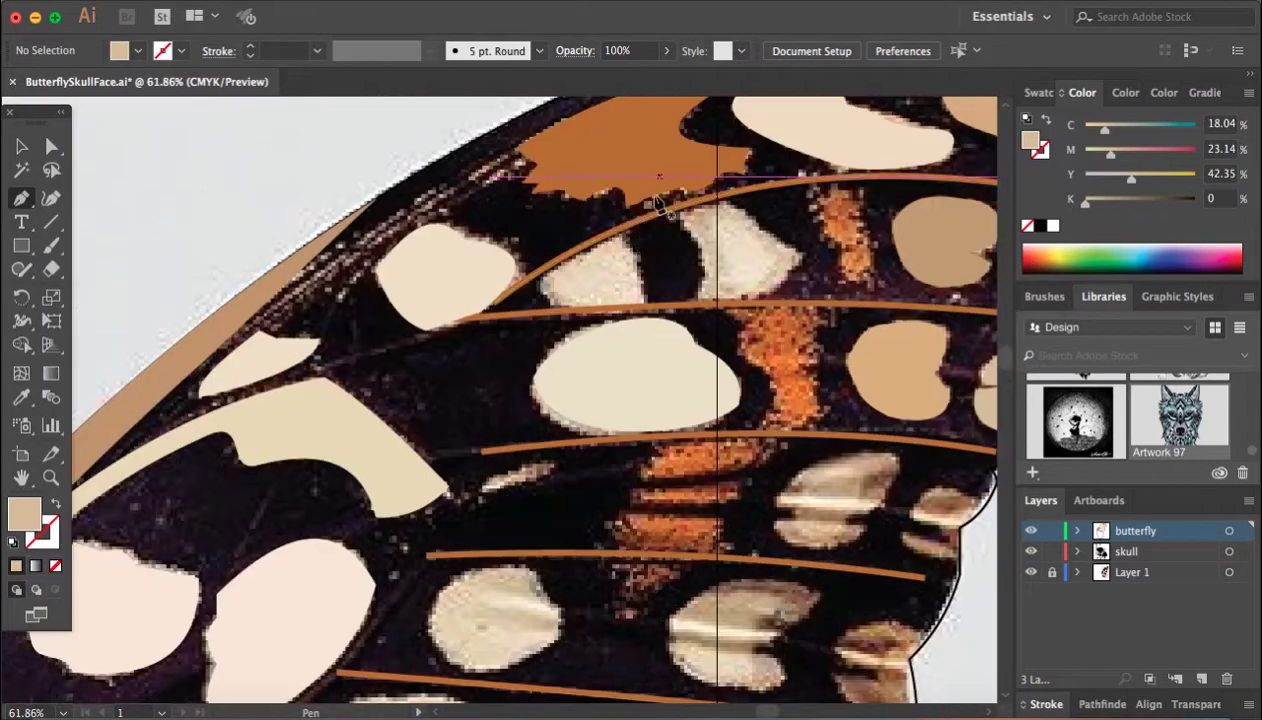
Step: Outline the triangular wedge spot between the veins and fill it with peach from the photo
left_click(622, 228)
left_click(650, 305)
left_click(552, 309)
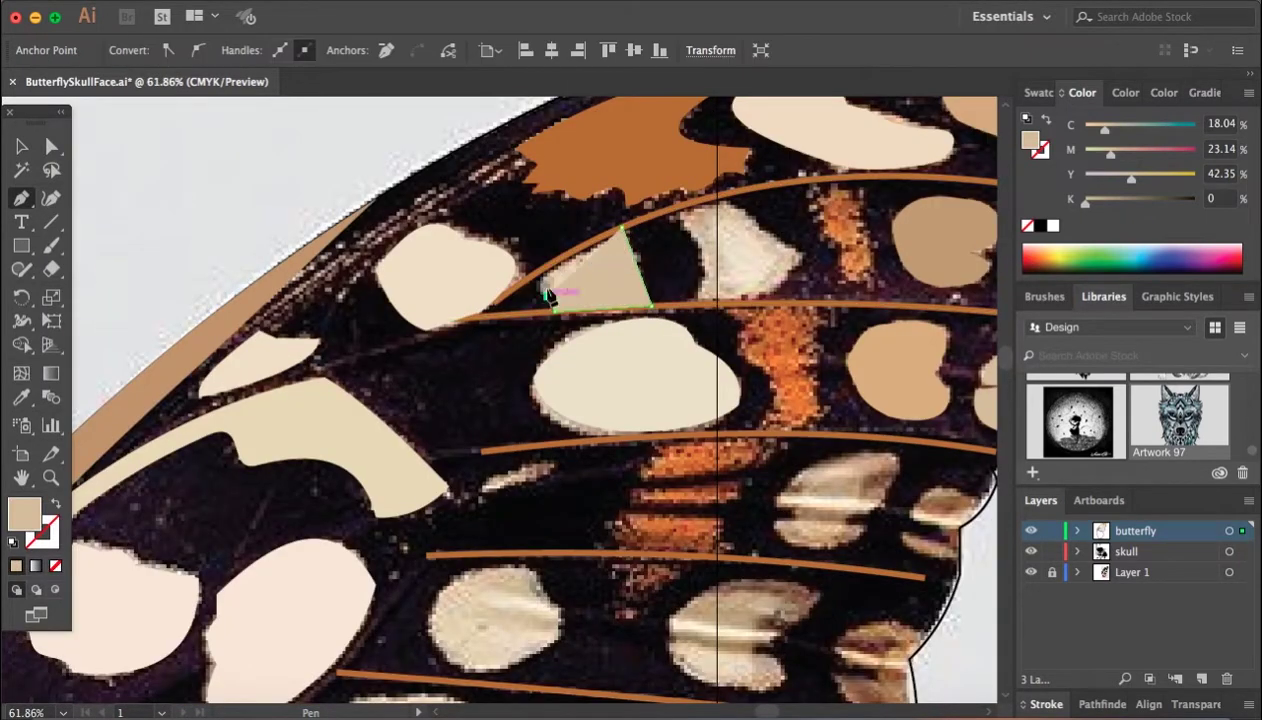
left_click(622, 230)
scroll(622, 230, "up", 3)
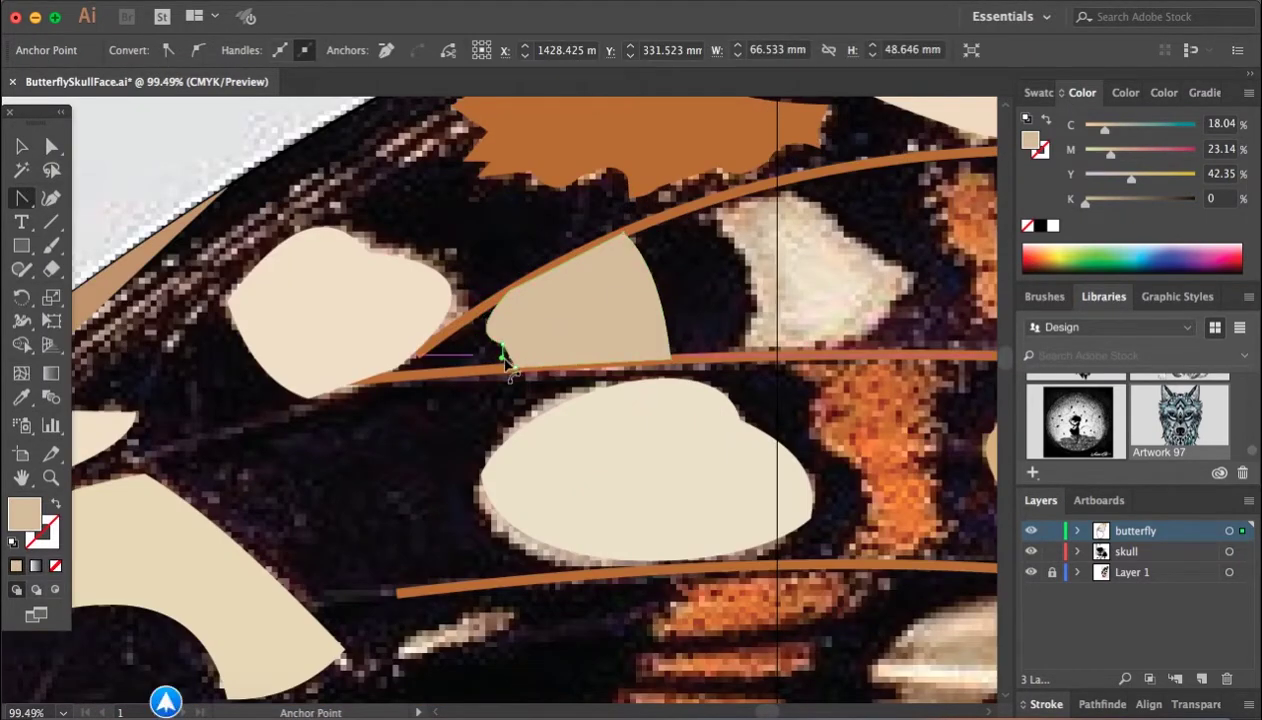
key("i")
left_click(614, 273)
Step: Check the brown vein path and peach wedge with Direct Selection, then clear the selection
scroll(614, 273, "right", 2)
key("a")
right_click(680, 207)
left_click(662, 304)
left_click(437, 332)
left_click(426, 267)
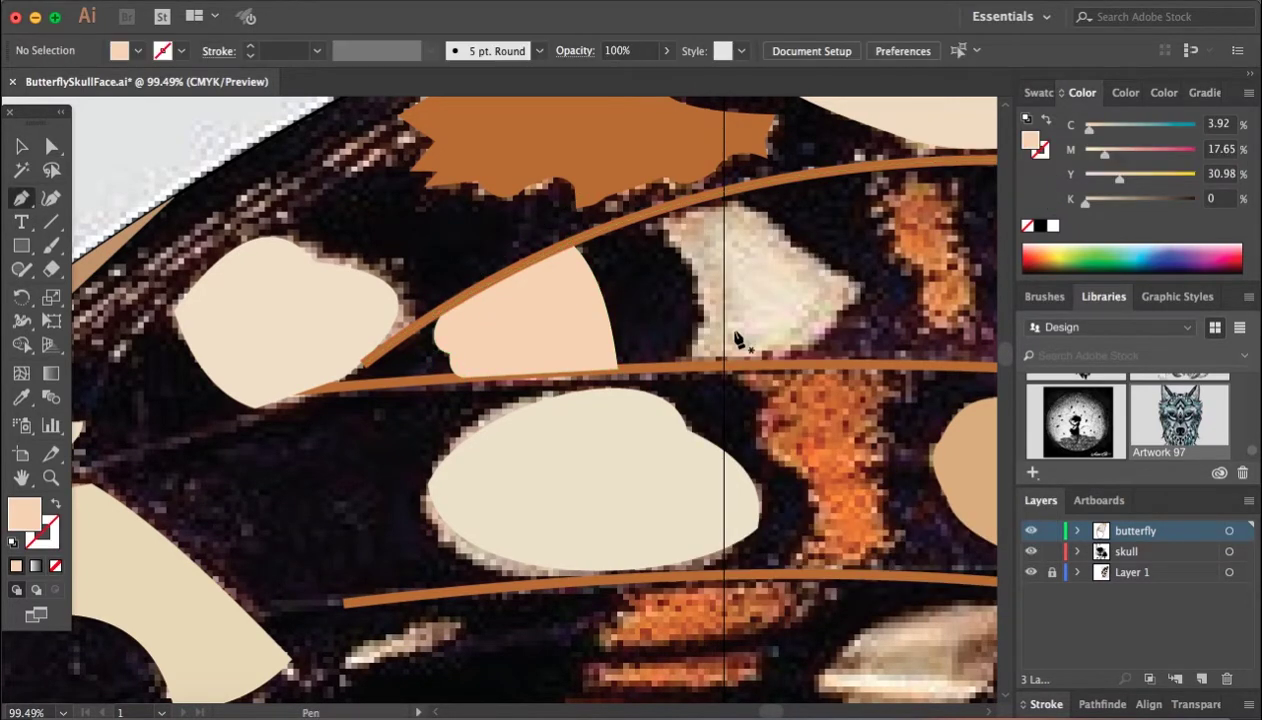
Step: Outline the neighbouring four-corner spot, curve its left edge, and fill it cream
left_click(770, 222)
left_click(648, 224)
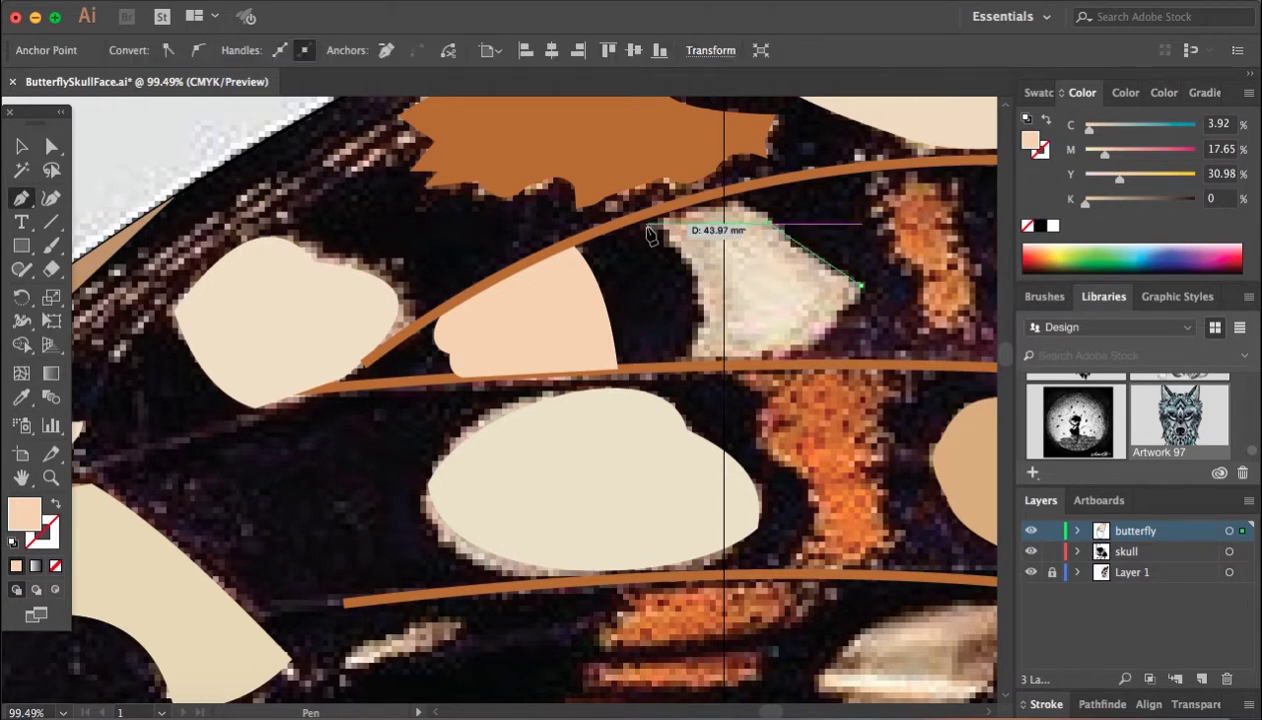
left_click(678, 366)
left_click(860, 288)
left_click(55, 566)
key("shift+c")
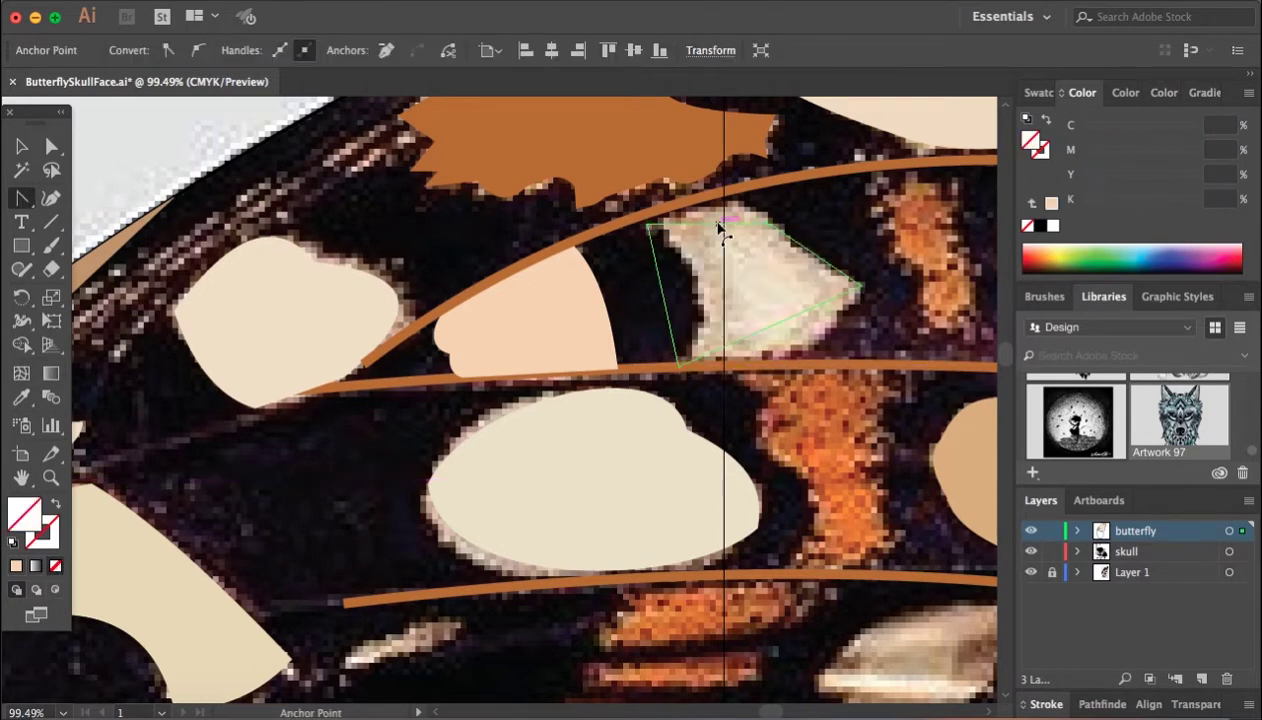
left_click_drag(665, 292, 705, 307)
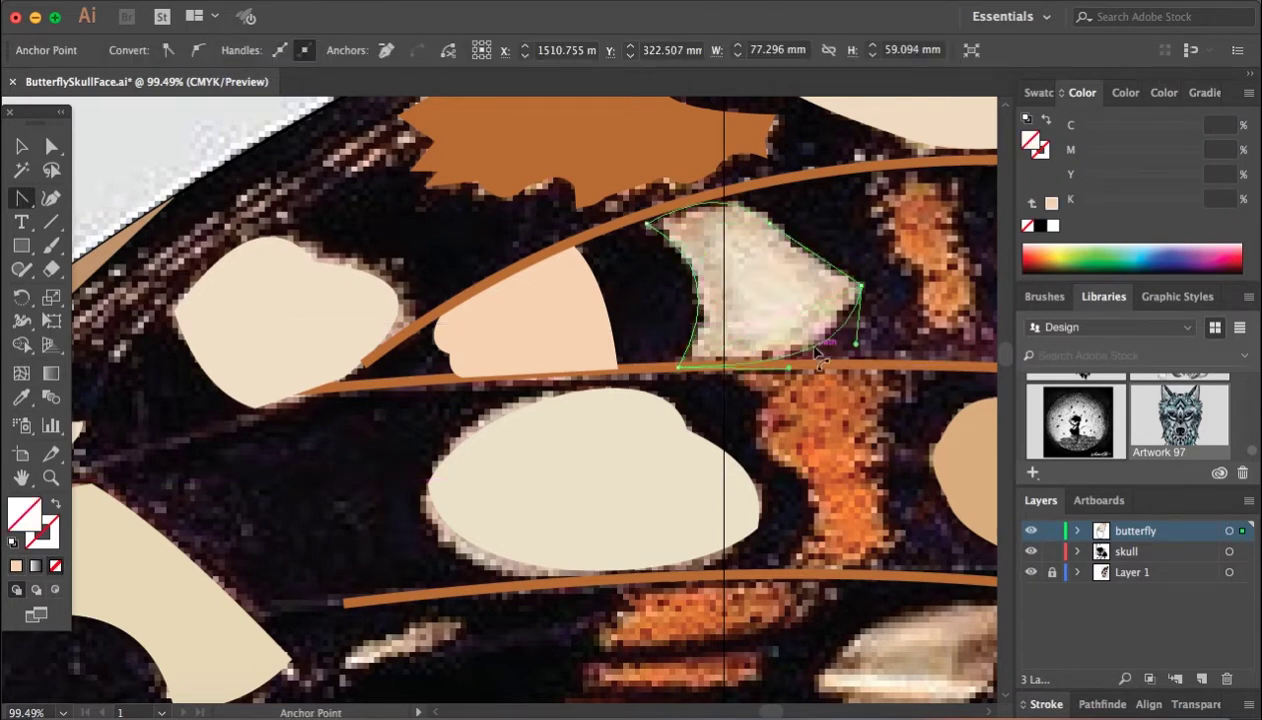
left_click(786, 276)
scroll(786, 276, "down", 5)
scroll(905, 343, "up", 3)
key("v")
left_click(905, 343)
Step: Outline the spot near the wing edge with a curved top and fill it beige
key("p")
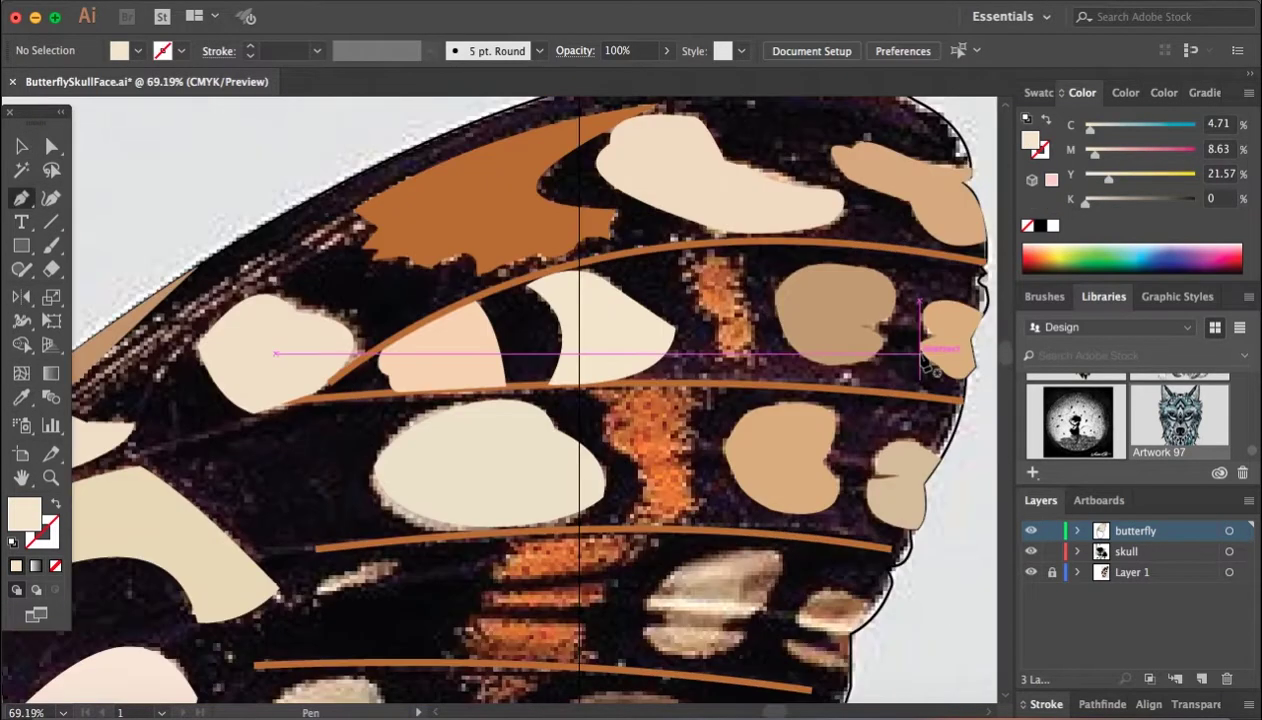
left_click(800, 255)
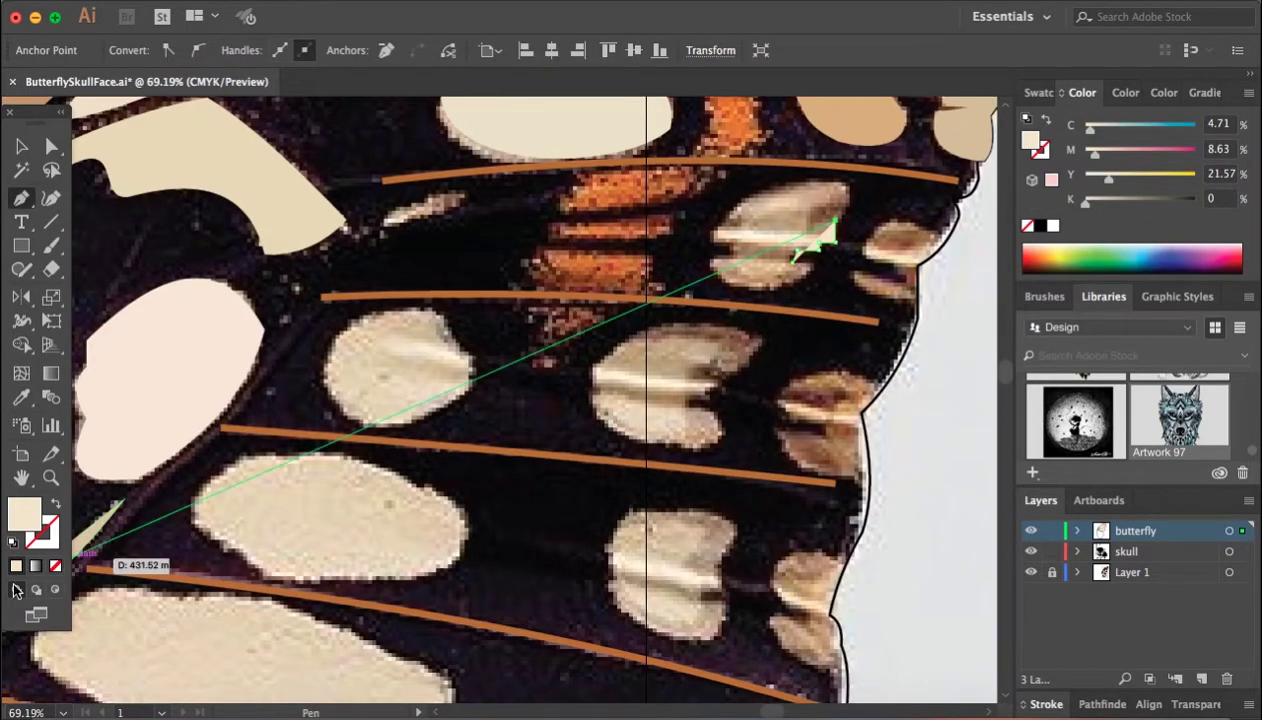
key("slash")
left_click(717, 271)
left_click_drag(800, 212, 760, 178)
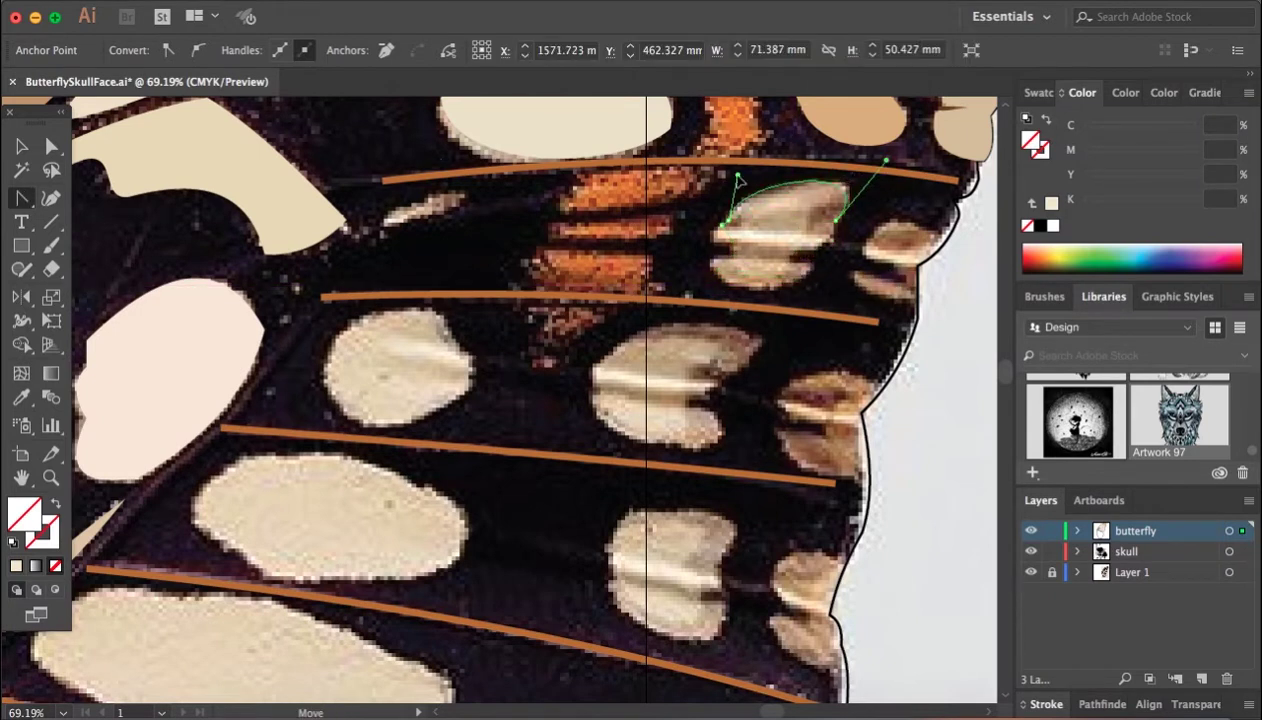
scroll(716, 248, "up", 3)
scroll(700, 265, "up", 1)
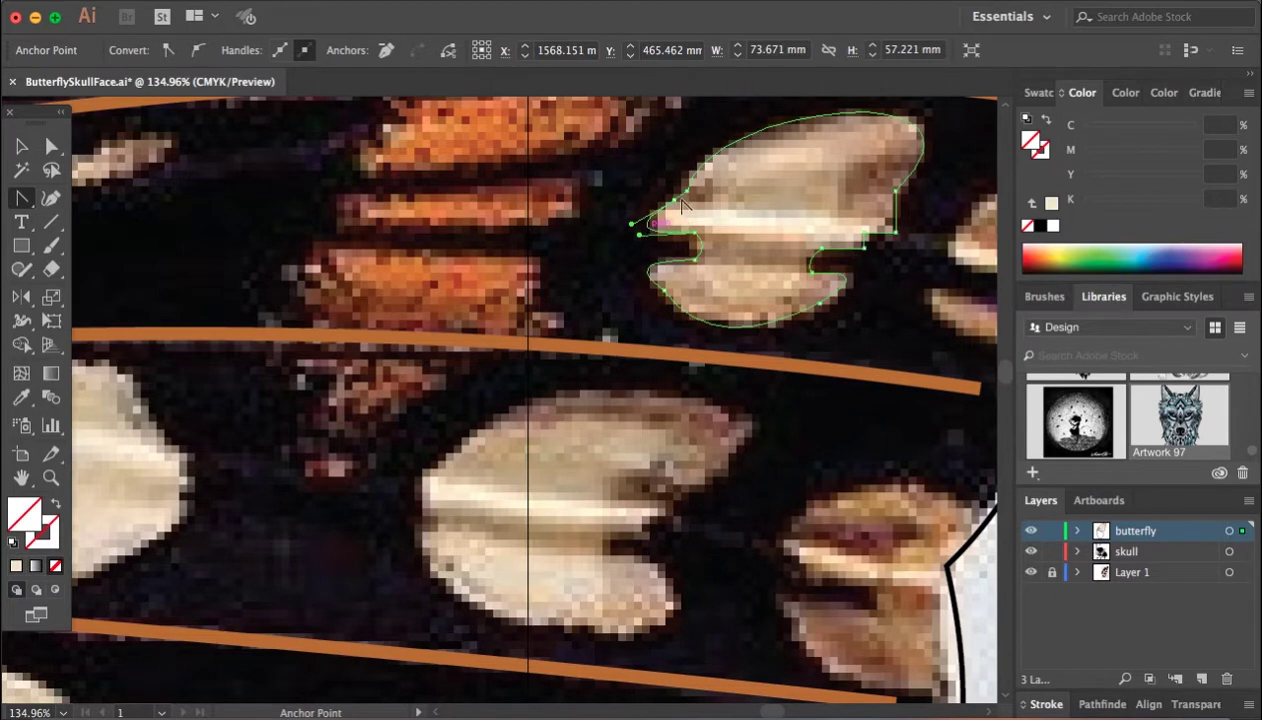
left_click(828, 145)
scroll(939, 229, "down", 3)
scroll(794, 248, "up", 2)
Step: Outline the small notched spot at the wing edge, curving its top edge to match the photo
key("p")
left_click(790, 233)
left_click(697, 233)
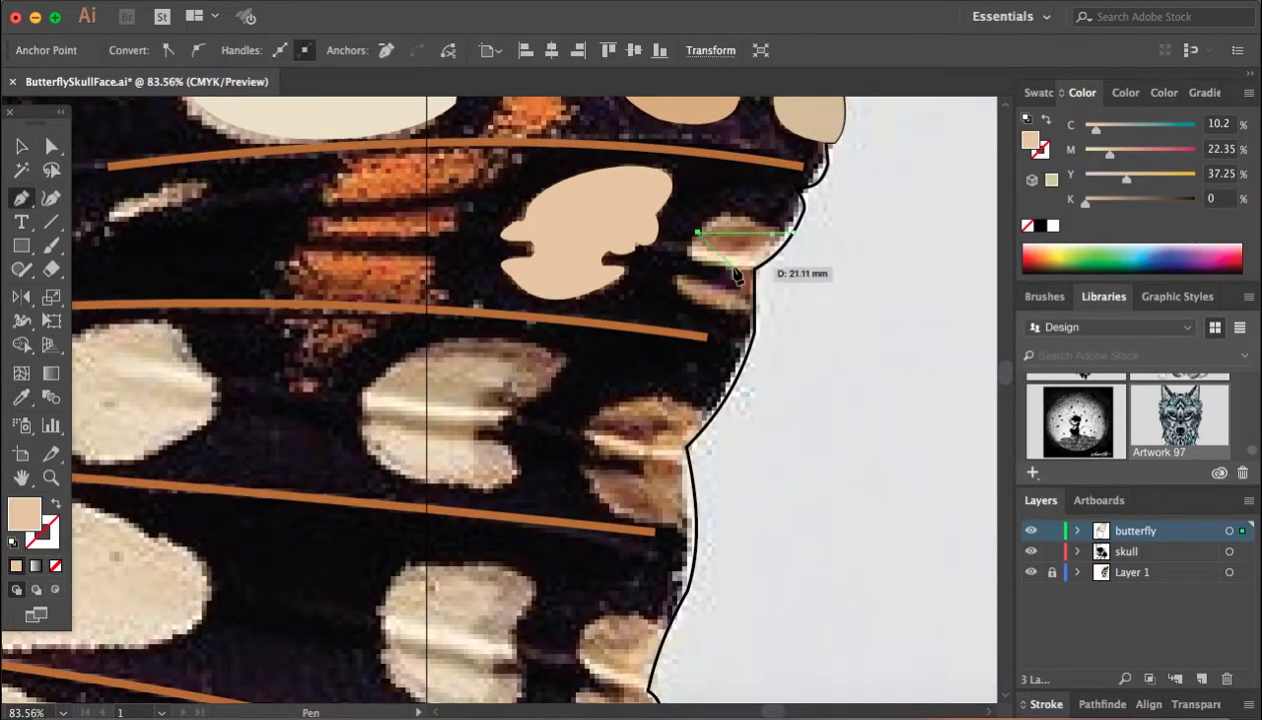
left_click(735, 272)
left_click(703, 311)
scroll(790, 233, "up", 2)
left_click(792, 231)
mouse_move(625, 237)
left_mouse_down()
mouse_move(662, 272)
mouse_move(586, 330)
left_mouse_up()
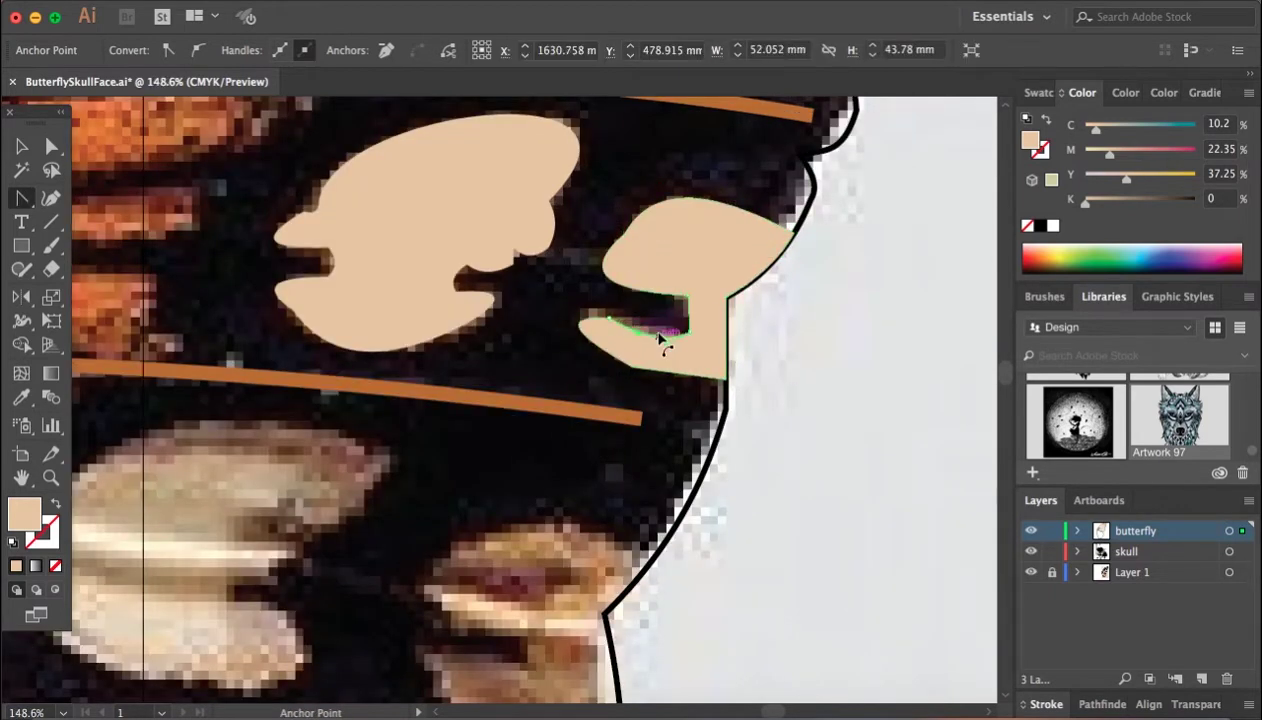
scroll(662, 380, "down", 3)
scroll(662, 380, "down", 3)
key("ctrl+shift+a")
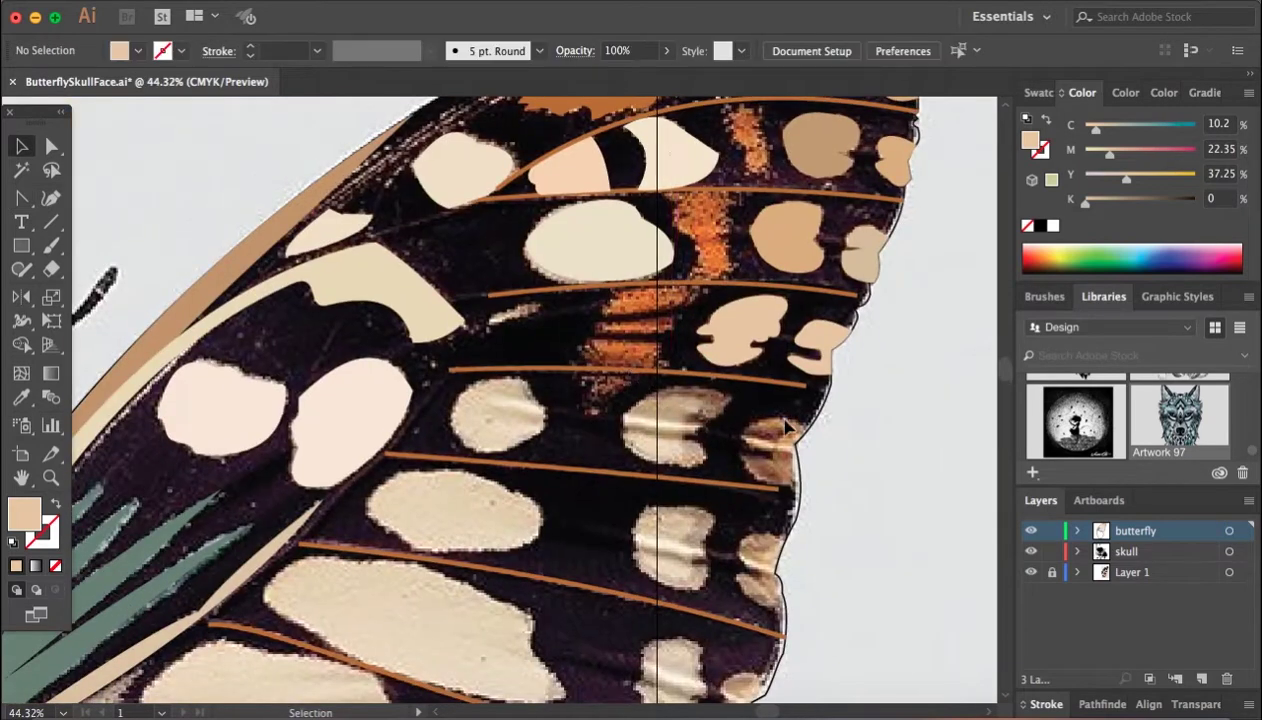
Step: Place the first anchor of a new vein path on the lower wing
key("p")
scroll(645, 397, "left", 3)
left_click(608, 357)
scroll(608, 357, "up", 5)
Step: Add the lower-wing vein's next anchor, then select all and deselect
left_click(608, 268)
scroll(645, 437, "up", 2)
scroll(645, 435, "left", 2)
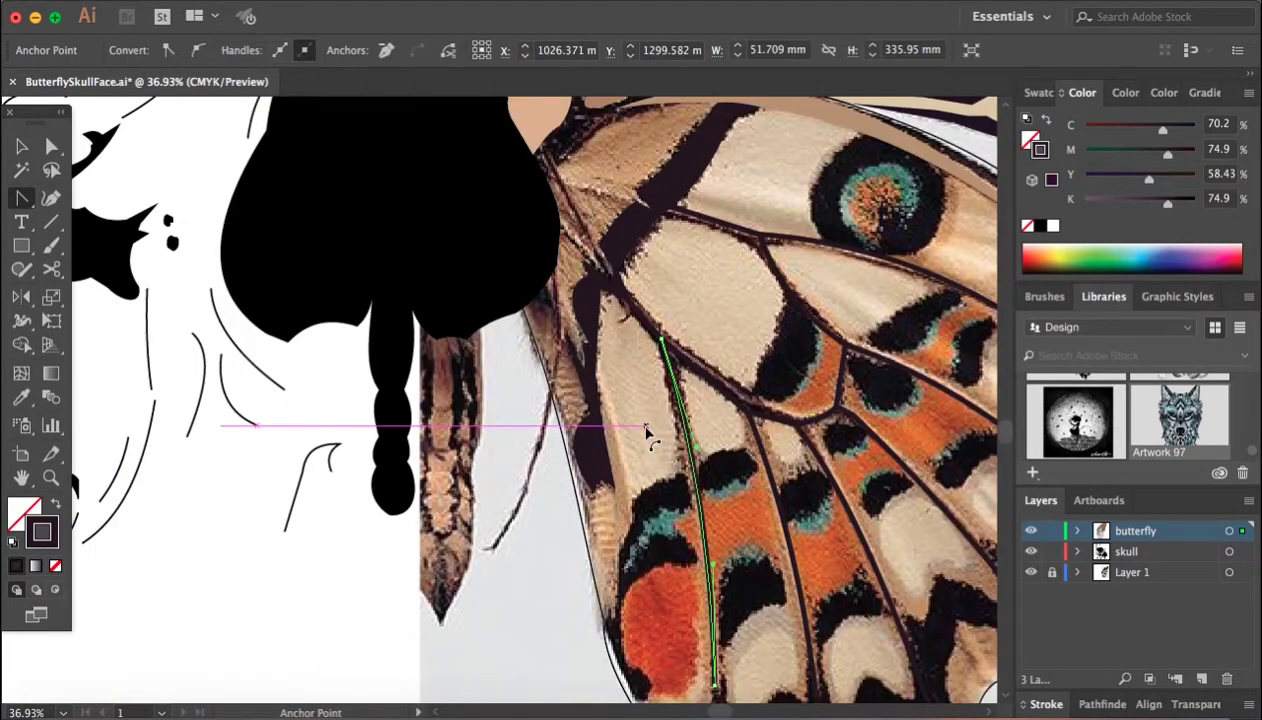
scroll(645, 432, "down", 2)
key("ctrl+a")
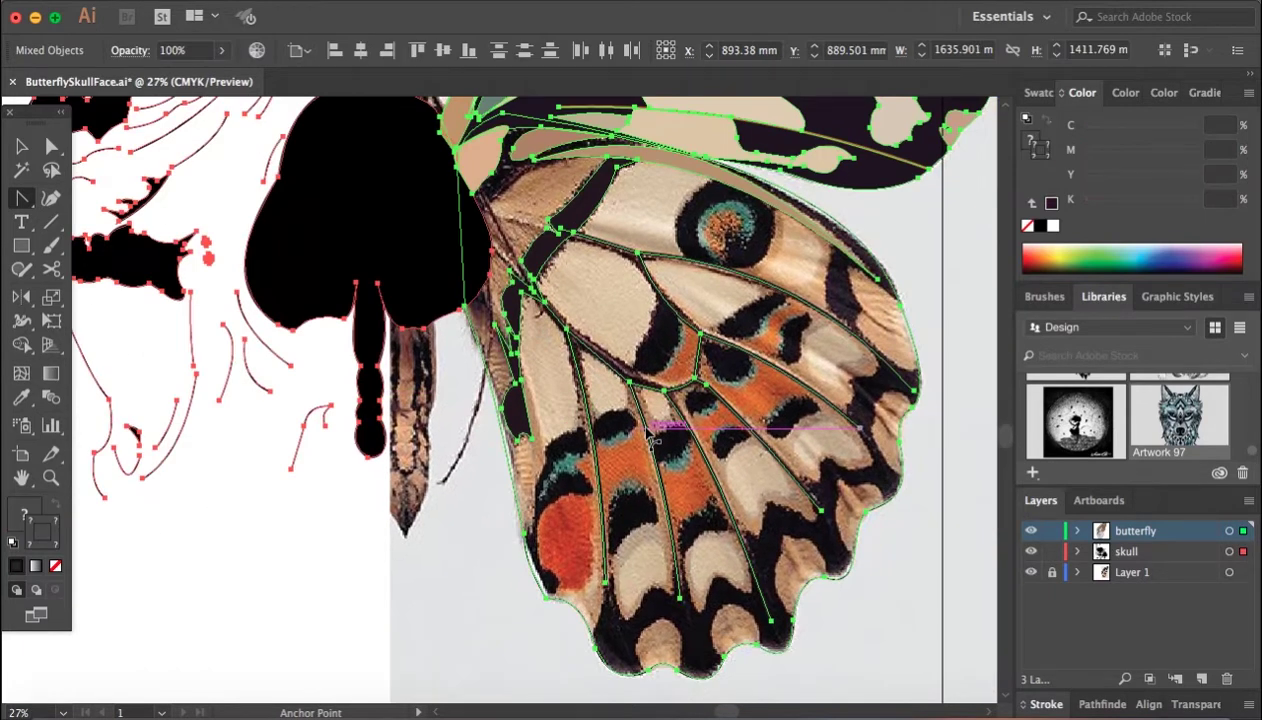
key("ctrl+shift+a")
scroll(490, 557, "up", 2)
scroll(490, 557, "up", 2)
Step: Draw a short vein beside the body and extend the lower vein to a new anchor
key("p")
left_click(458, 216)
left_click(643, 257)
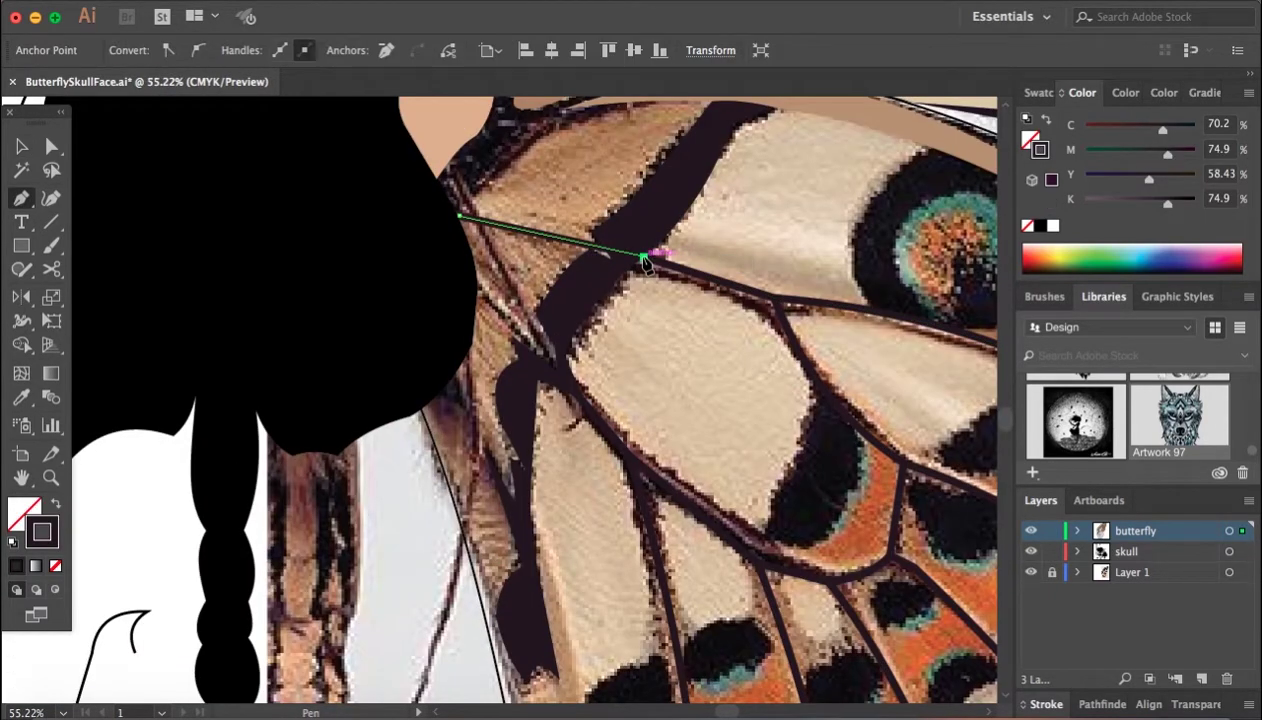
left_click(563, 378)
left_click(452, 162)
scroll(505, 265, "down", 2)
scroll(505, 265, "down", 2)
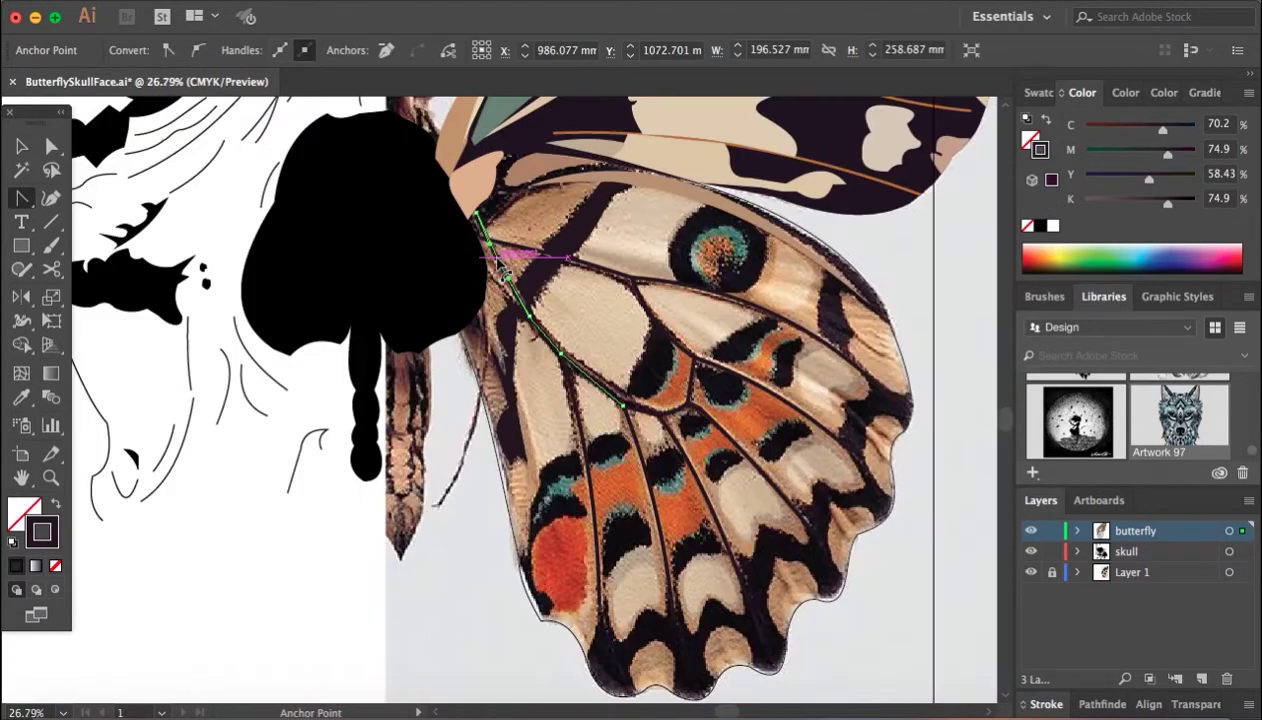
scroll(743, 265, "up", 5)
Step: Start outlining the dark band near the wing edge with a curved anchor and reshape a segment
left_click(726, 260)
left_click_drag(725, 407, 843, 556)
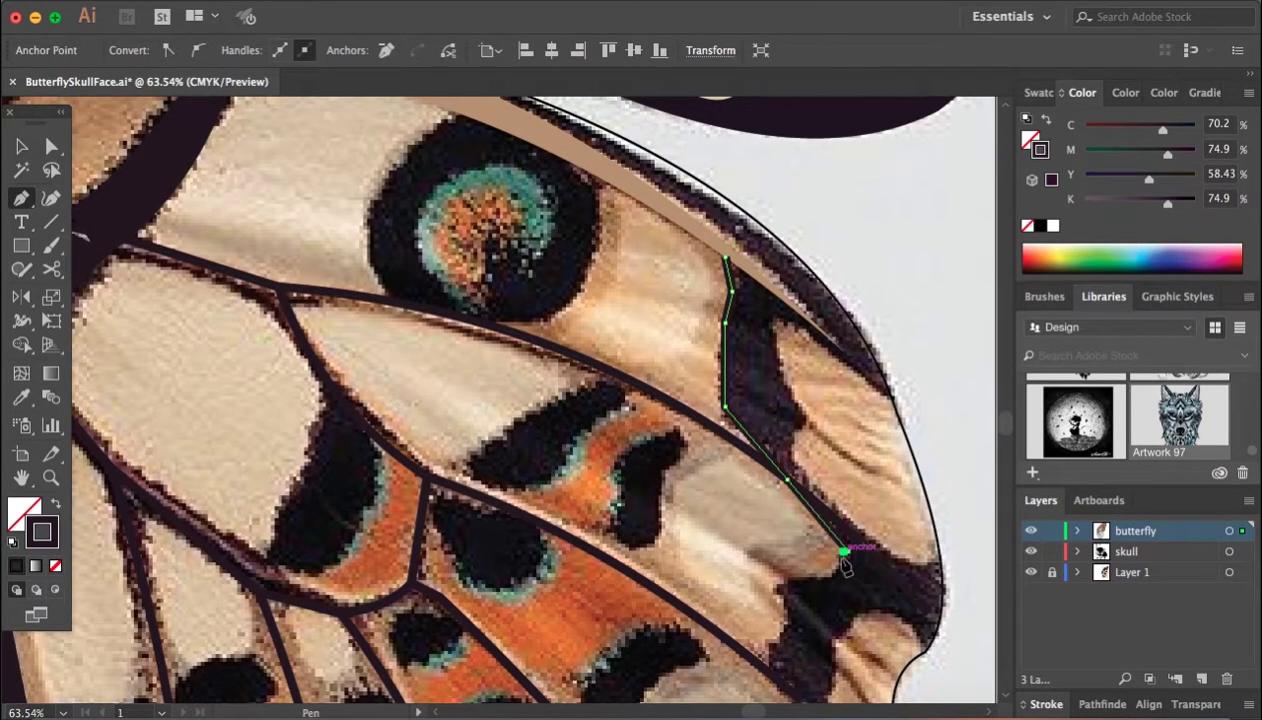
scroll(779, 645, "down", 2)
scroll(746, 586, "down", 3)
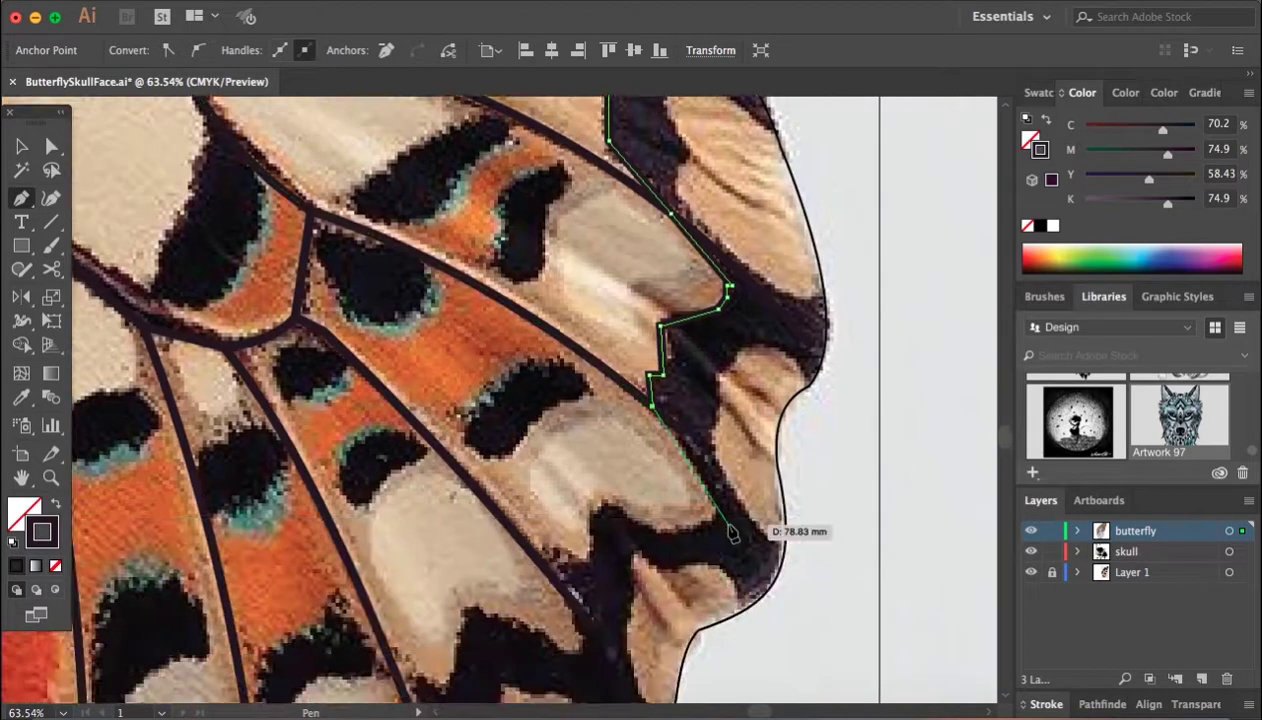
scroll(735, 545, "down", 1)
scroll(733, 535, "up", 3)
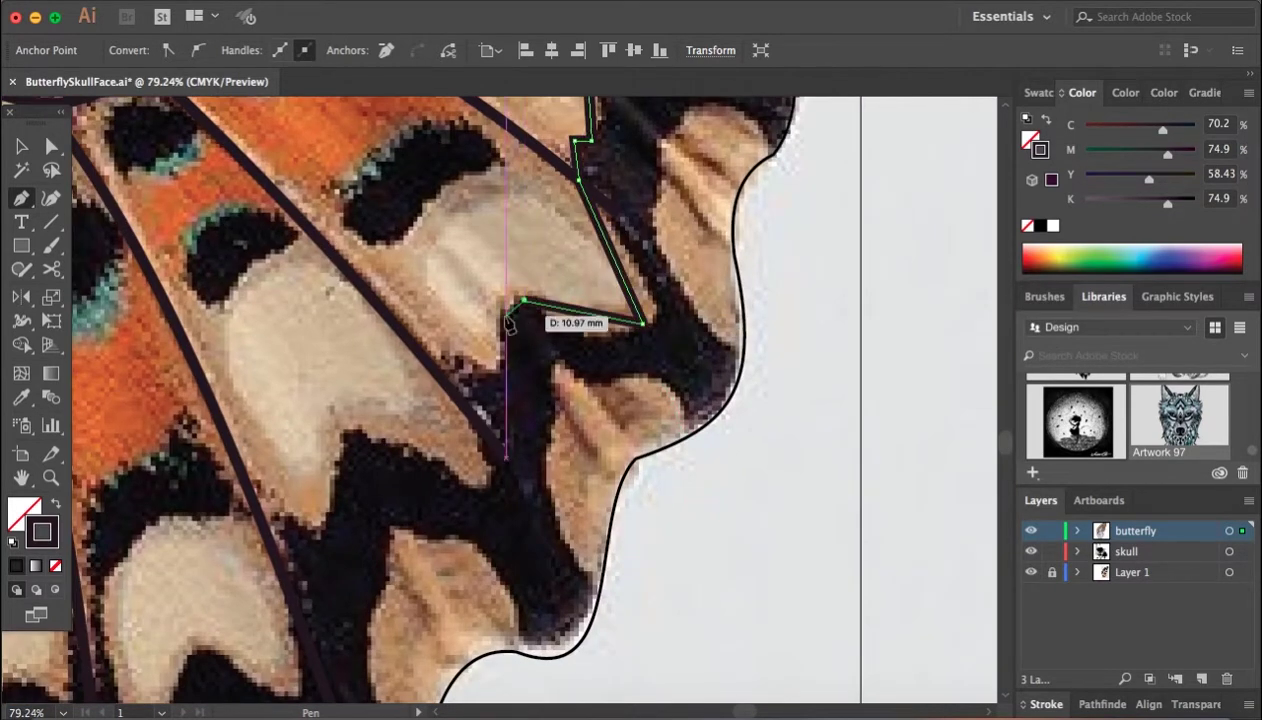
scroll(476, 367, "left", 2)
scroll(476, 367, "up", 1)
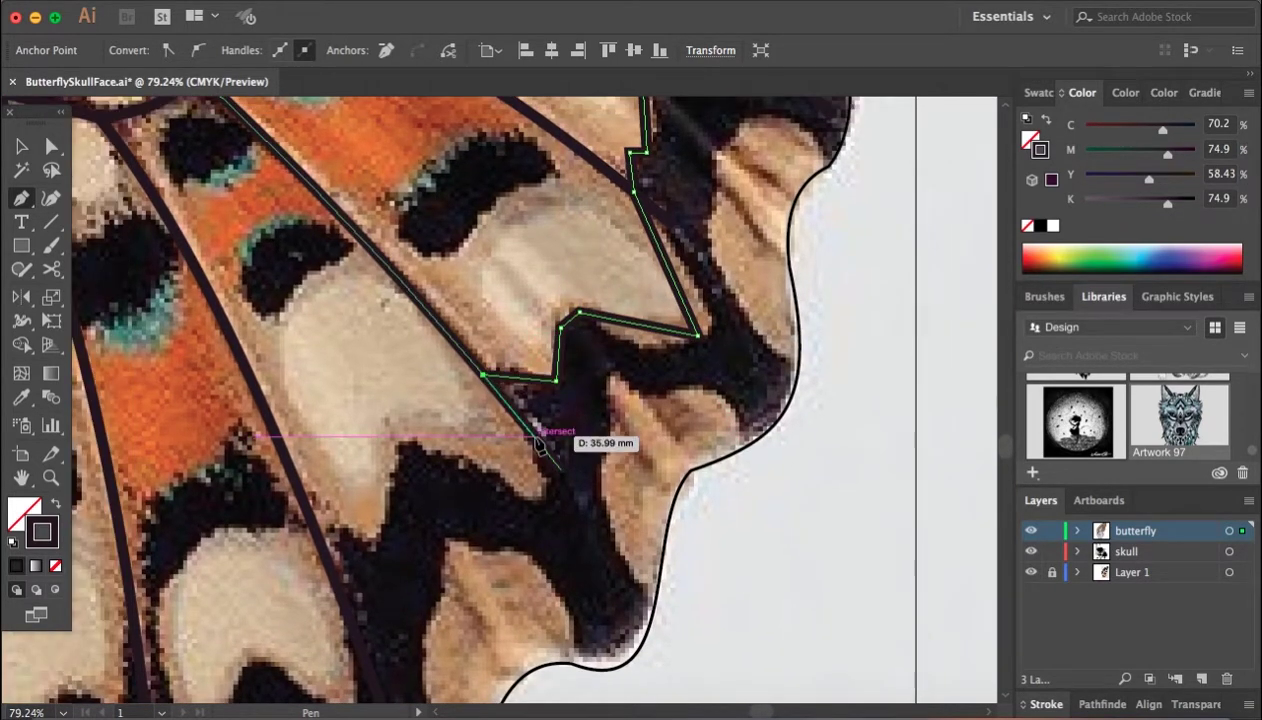
left_click(643, 330)
scroll(645, 380, "up", 5)
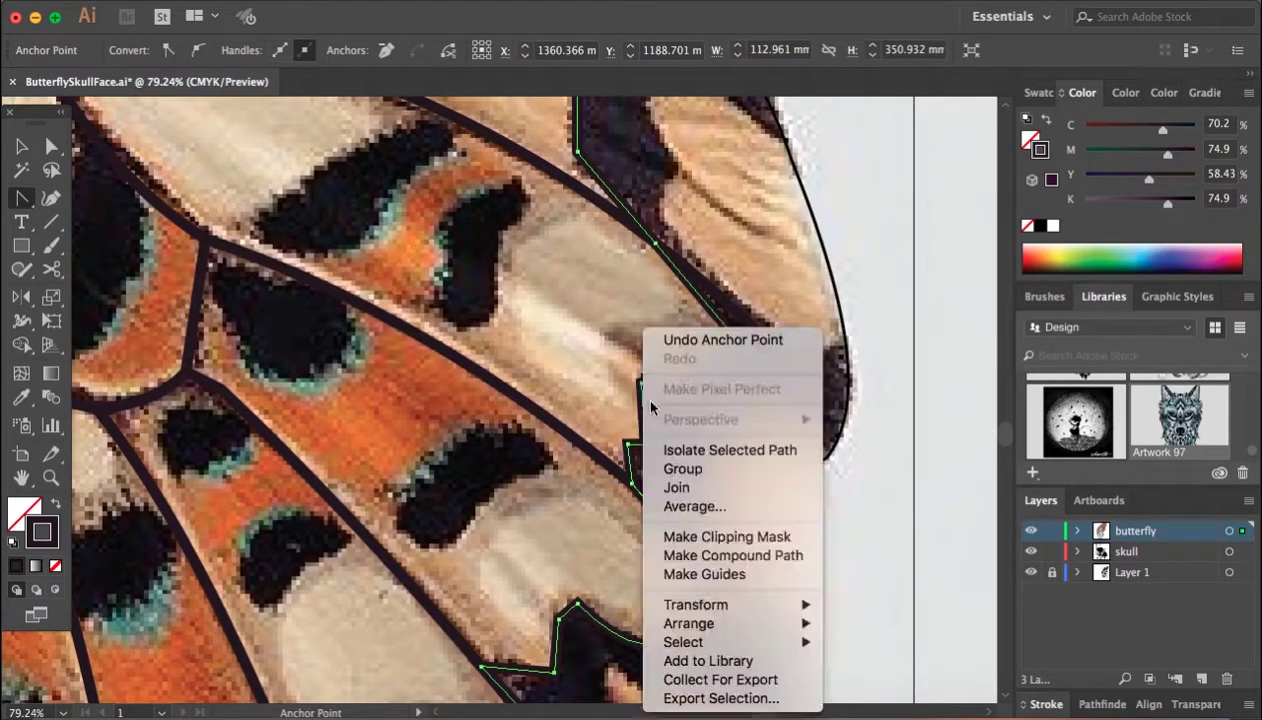
scroll(648, 420, "down", 2)
scroll(640, 410, "down", 5)
scroll(640, 410, "left", 2)
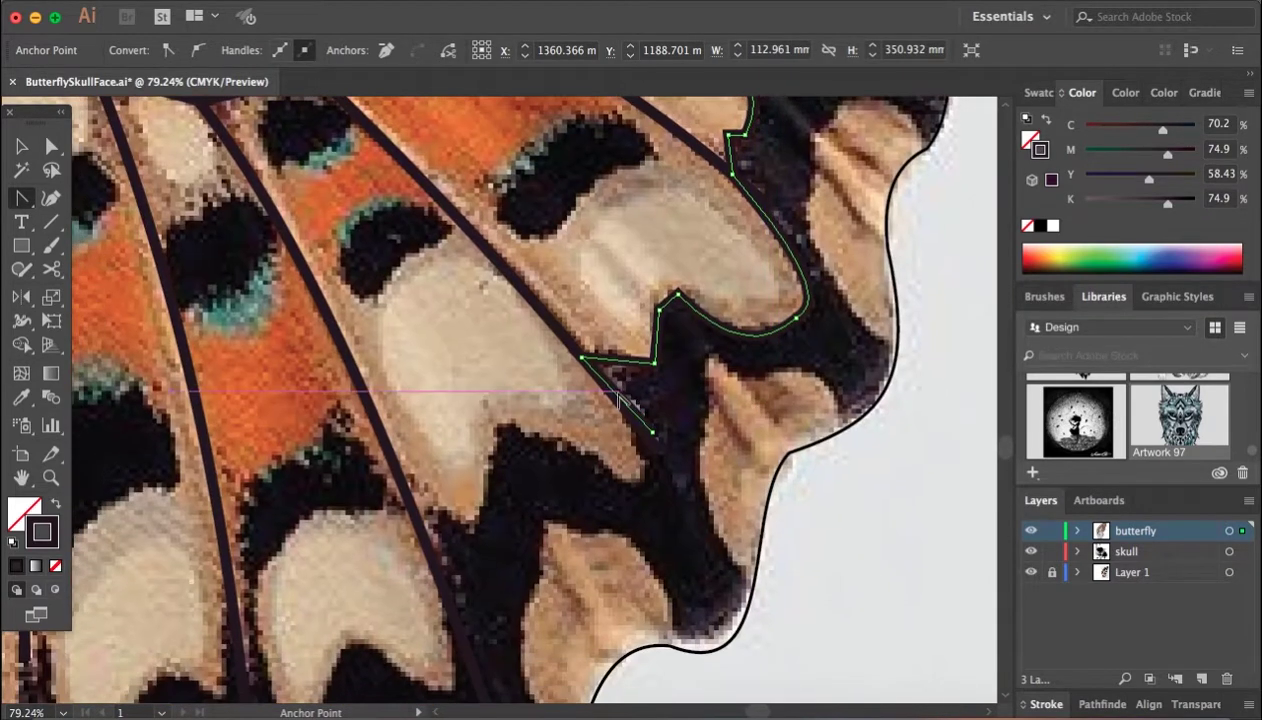
Step: Add two more curved anchors continuing the dark band outline around the cream patches
key("p")
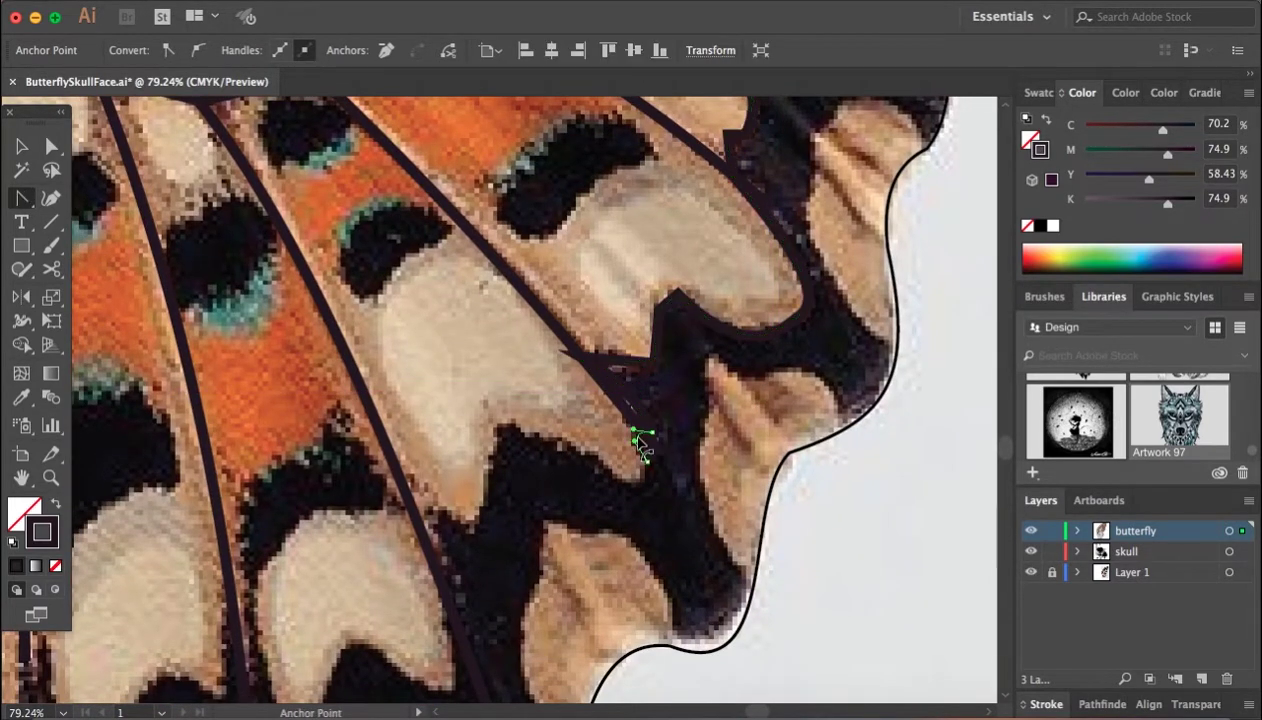
left_click_drag(556, 446, 527, 440)
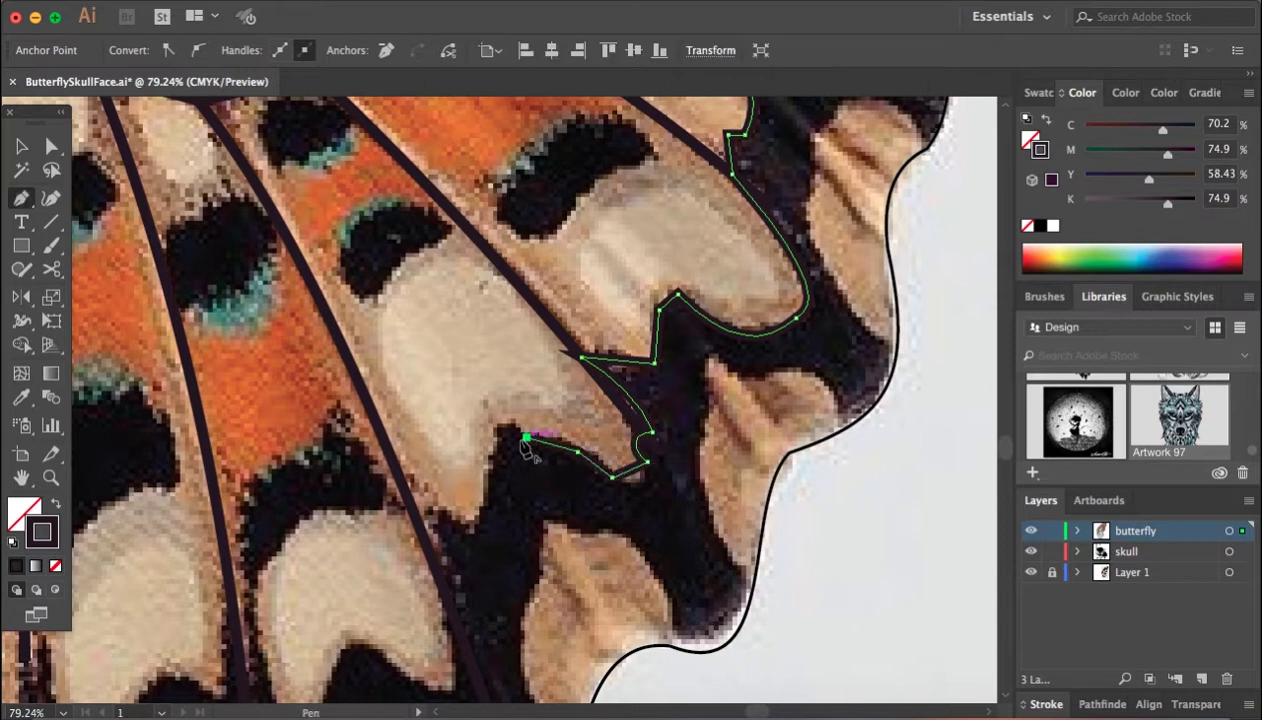
scroll(477, 533, "up", 3)
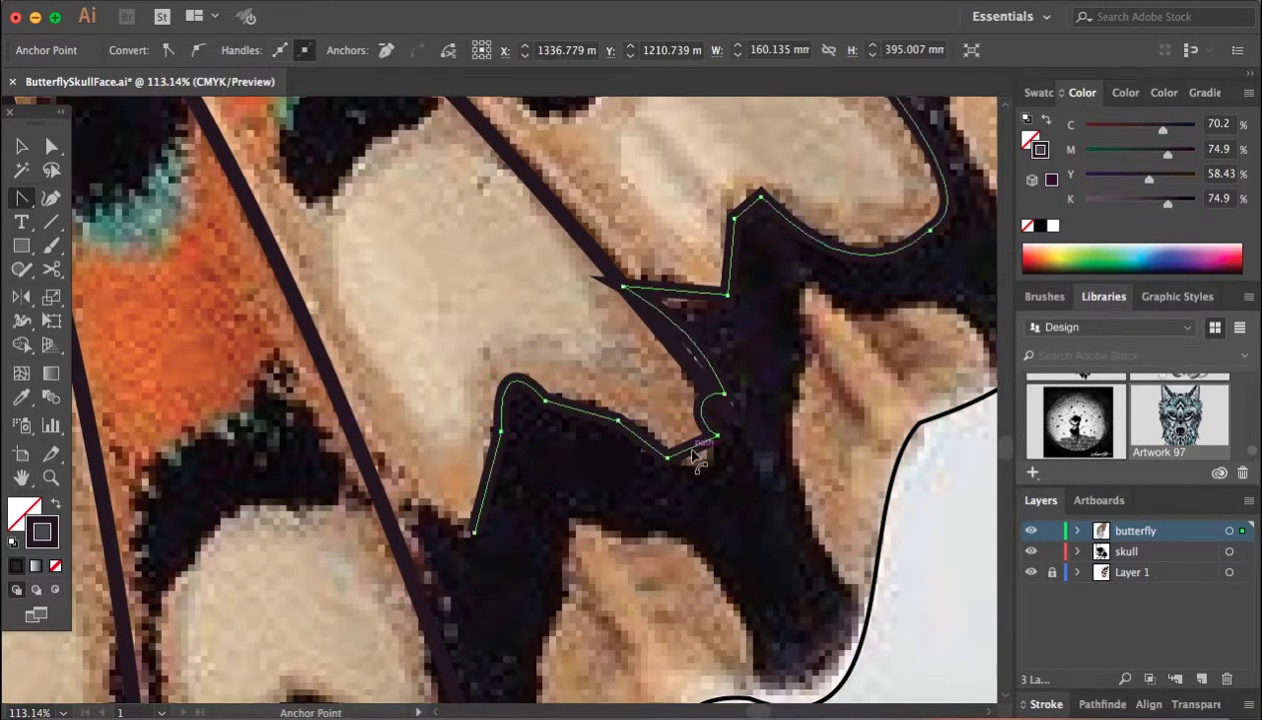
scroll(587, 425, "down", 3)
scroll(587, 425, "left", 2)
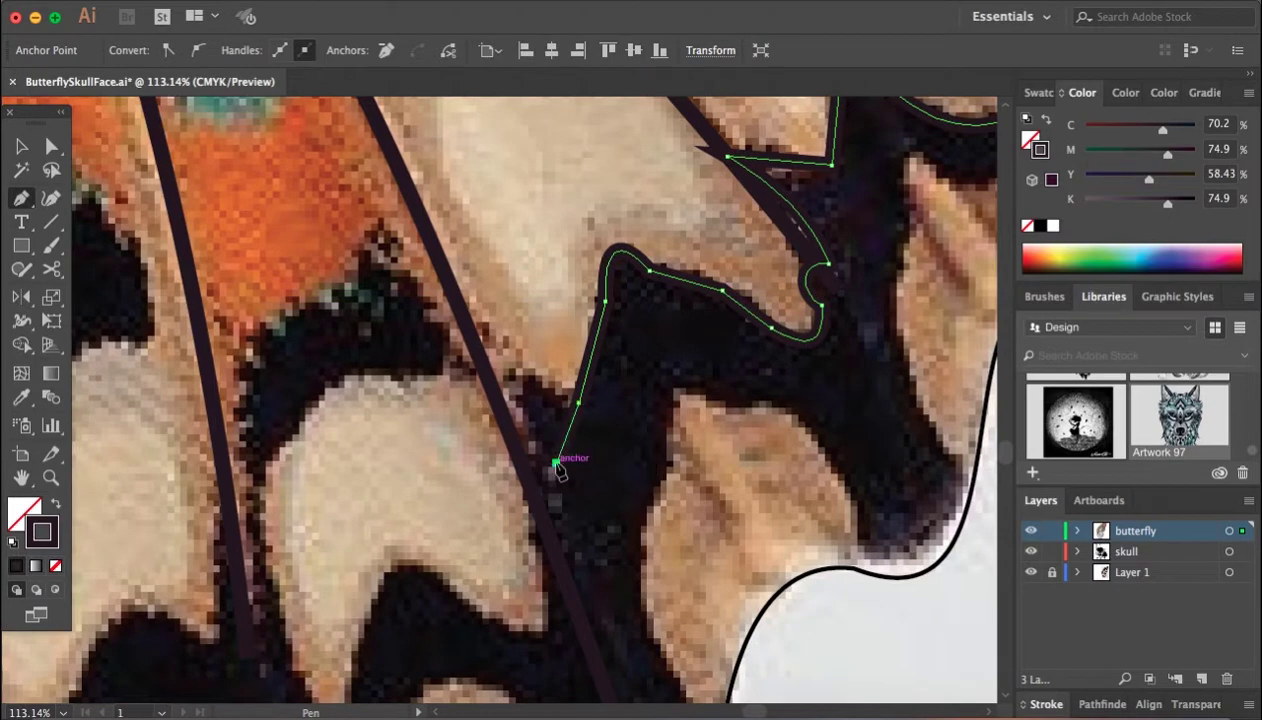
left_click_drag(502, 372, 516, 362)
scroll(514, 384, "down", 3)
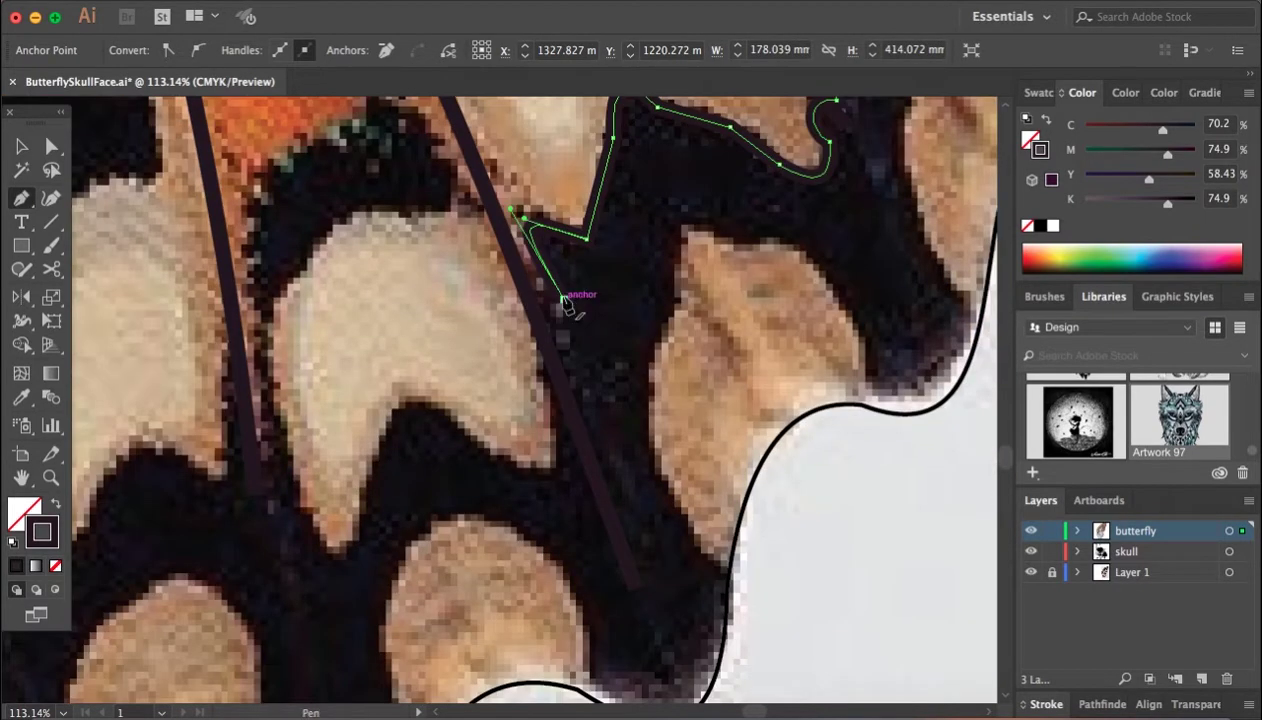
Step: Pen-trace the dark area around the first cream patch, across the patch's top edge
scroll(563, 465, "down", 3)
left_click(593, 426)
left_click(472, 469)
left_click(396, 448)
scroll(723, 430, "down", 2)
left_click(472, 320)
left_click(514, 260)
left_click(603, 246)
left_click(545, 165)
left_click(557, 192)
left_click(539, 208)
left_click(516, 208)
Step: Outline the dark region around the left cream patch and close the path
scroll(535, 200, "up", 2)
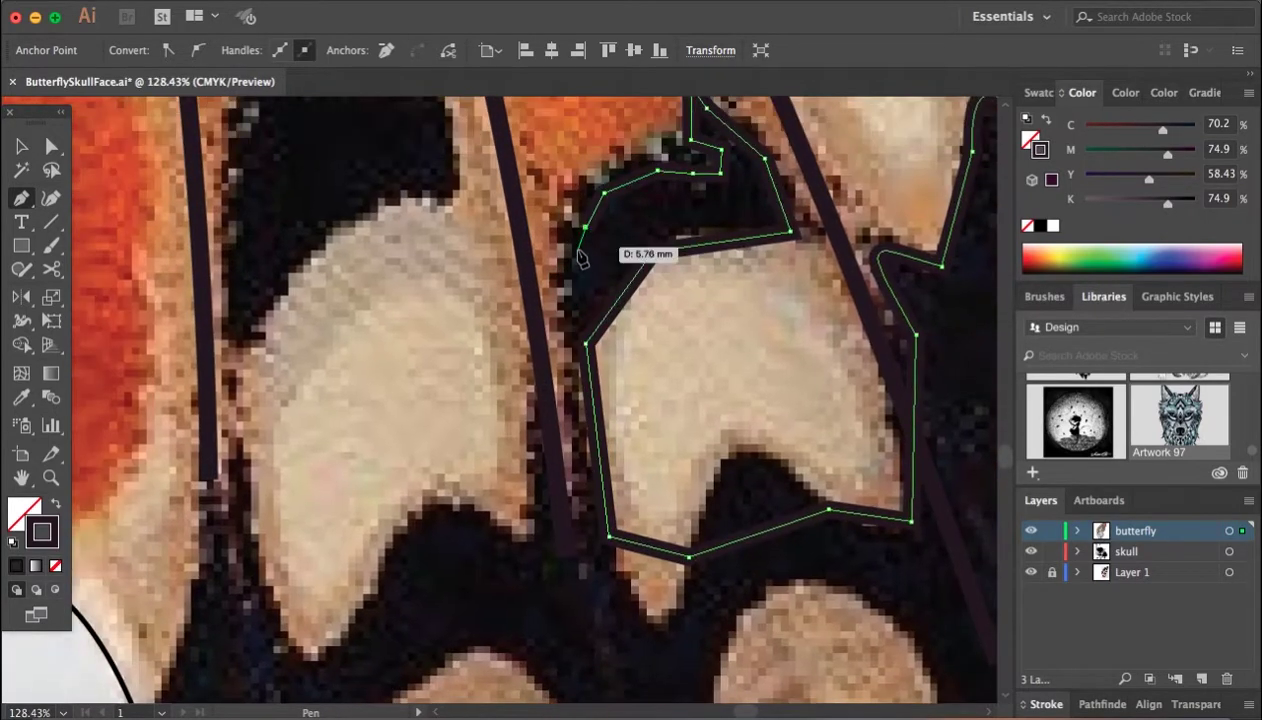
scroll(575, 519, "down", 3)
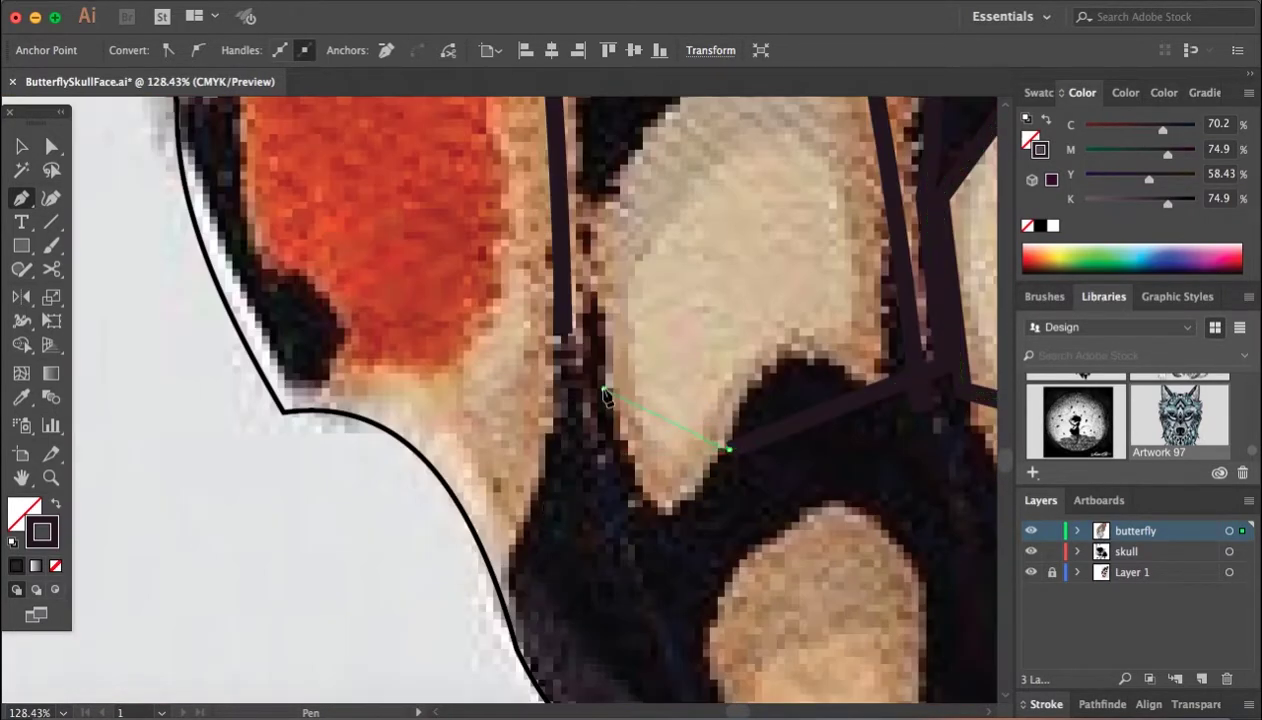
scroll(620, 402, "down", 2)
left_click(592, 449)
left_click(519, 414)
left_click(519, 301)
left_click(638, 215)
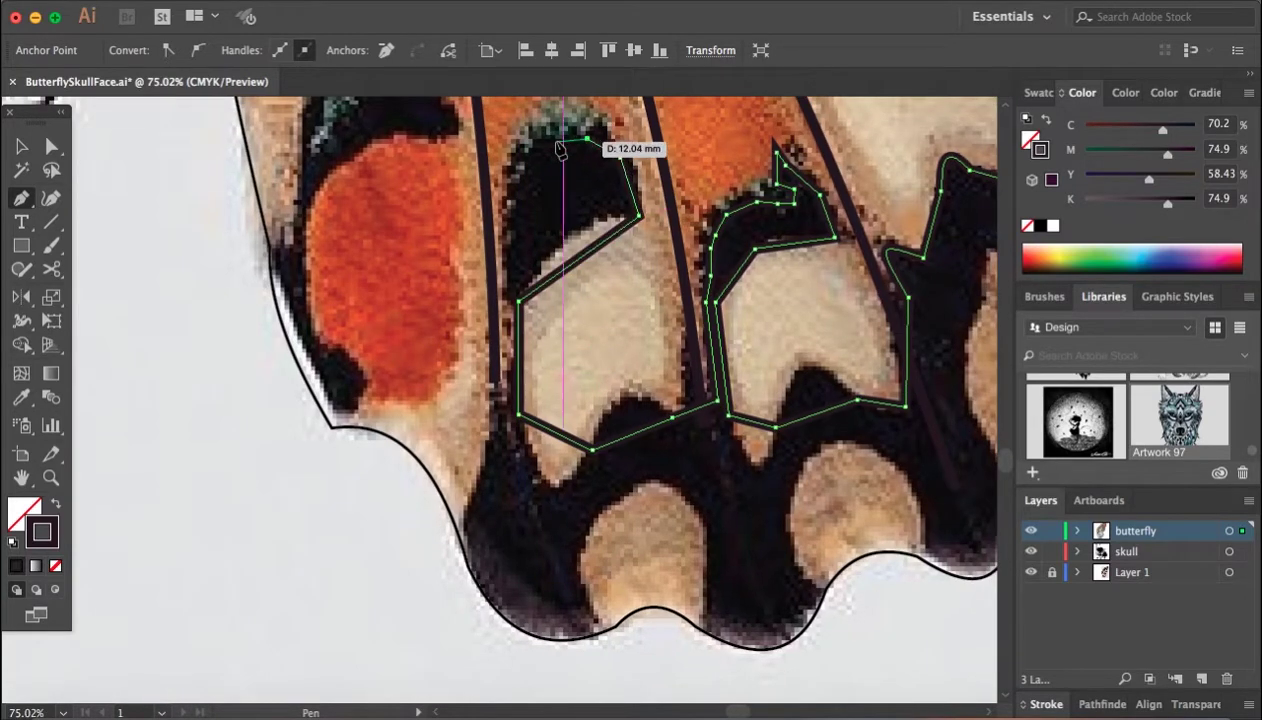
left_click(535, 170)
Step: Trace a new dark-band path along the wing's lower edge up to its right edge
left_click(519, 414)
left_click(455, 520)
scroll(459, 516, "down", 3)
scroll(459, 516, "right", 1)
left_click(537, 477)
left_click(628, 471)
left_click(718, 436)
left_click(676, 439)
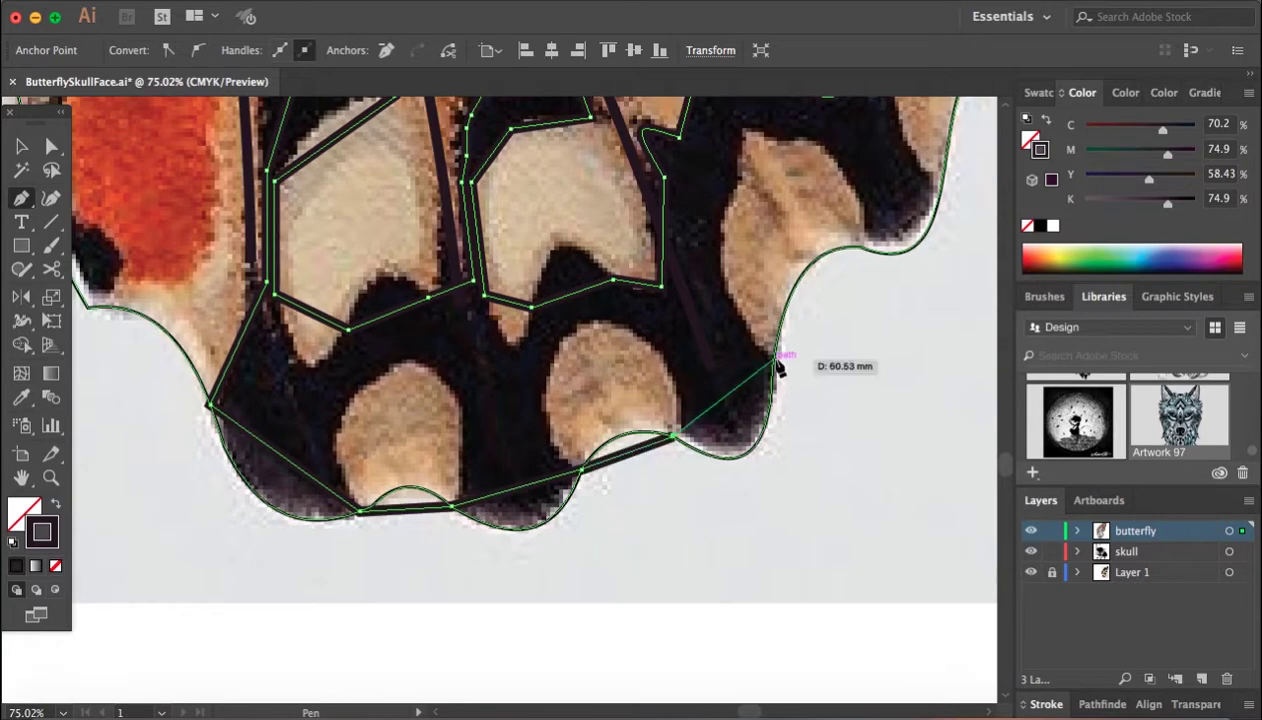
left_click(775, 360)
scroll(780, 358, "up", 3)
scroll(865, 370, "right", 2)
scroll(865, 370, "up", 1)
left_click(785, 355)
Step: Scroll back up the wing and dismiss the canvas context menu
scroll(831, 330, "left", 2)
scroll(853, 417, "up", 3)
scroll(810, 205, "up", 3)
right_click(852, 262)
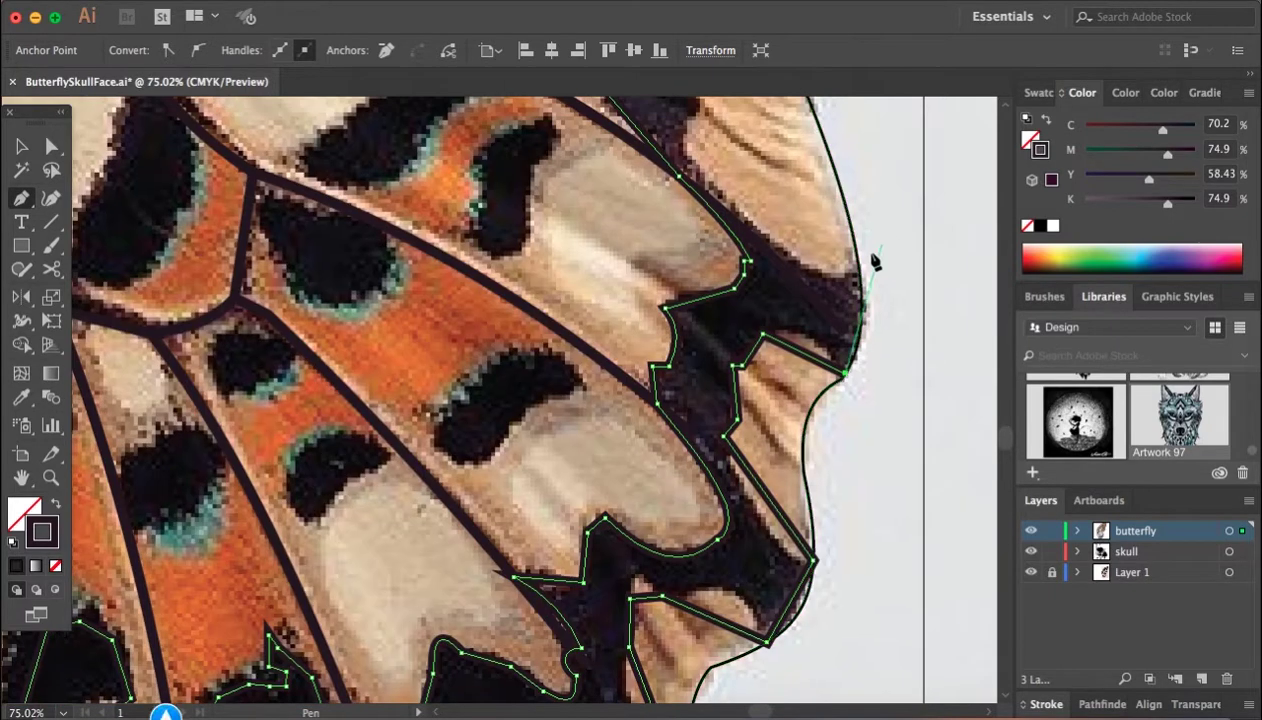
key("Escape")
scroll(775, 315, "up", 2)
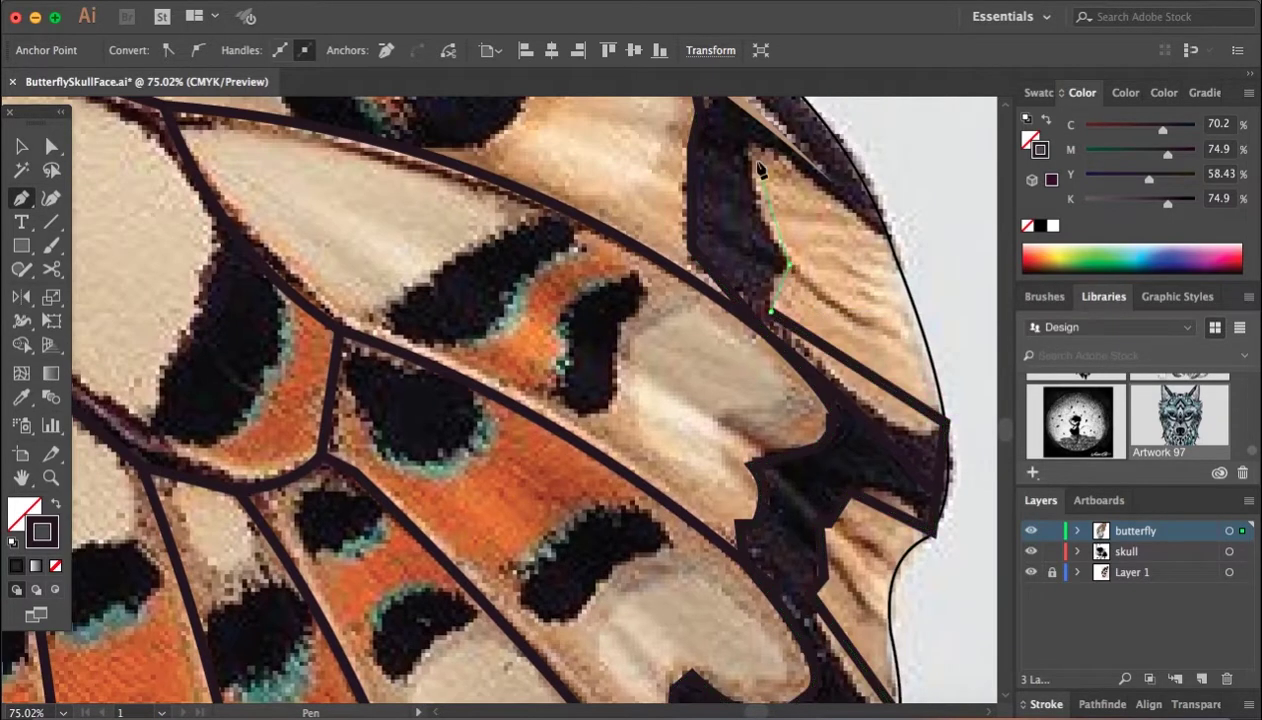
scroll(800, 318, "up", 3)
Step: Switch to the Anchor Point tool with Alt, then select and deselect the traced outline
key("alt")
left_click(852, 316)
scroll(852, 320, "down", 3)
scroll(852, 330, "down", 2)
scroll(854, 345, "down", 2)
left_click(852, 350)
scroll(852, 330, "down", 3)
scroll(858, 240, "right", 2)
Step: Bend the dark band's lower segments into loops and arches around the cream lobes
right_click(704, 322)
key("Escape")
scroll(541, 508, "down", 5)
scroll(510, 513, "down", 1)
left_click(625, 459)
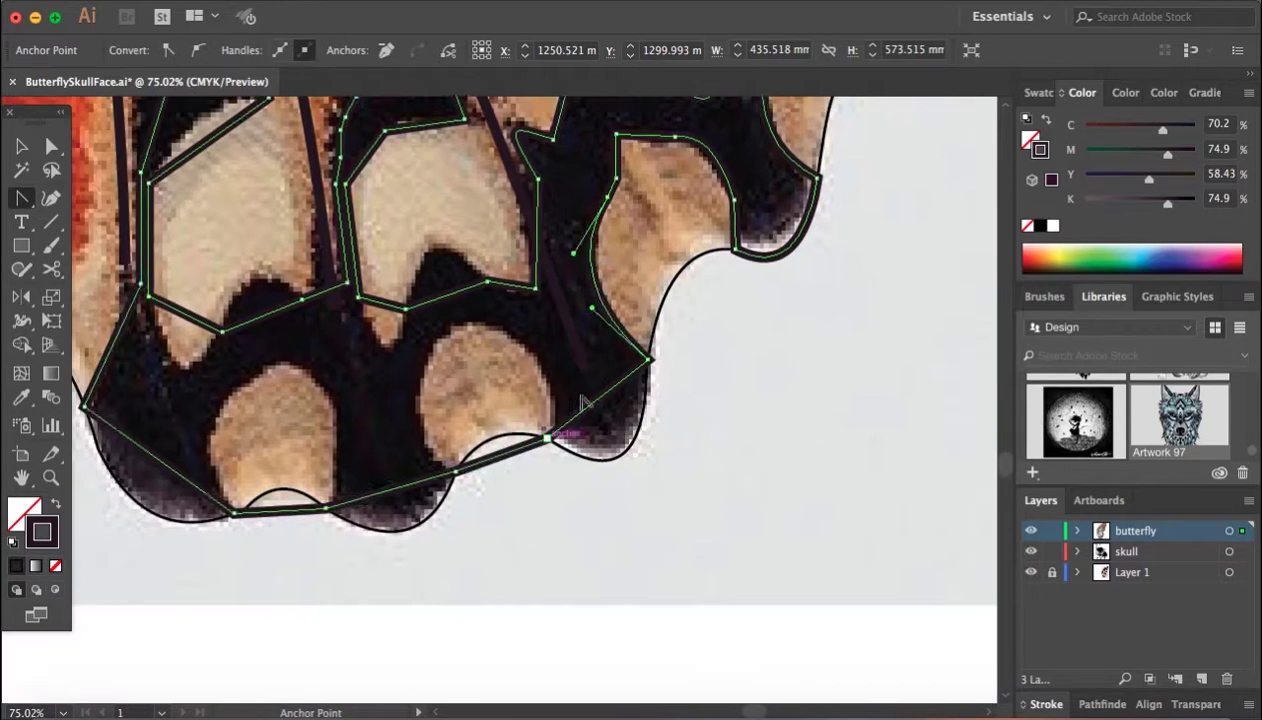
left_click_drag(524, 310, 572, 310)
left_click_drag(427, 266, 417, 268)
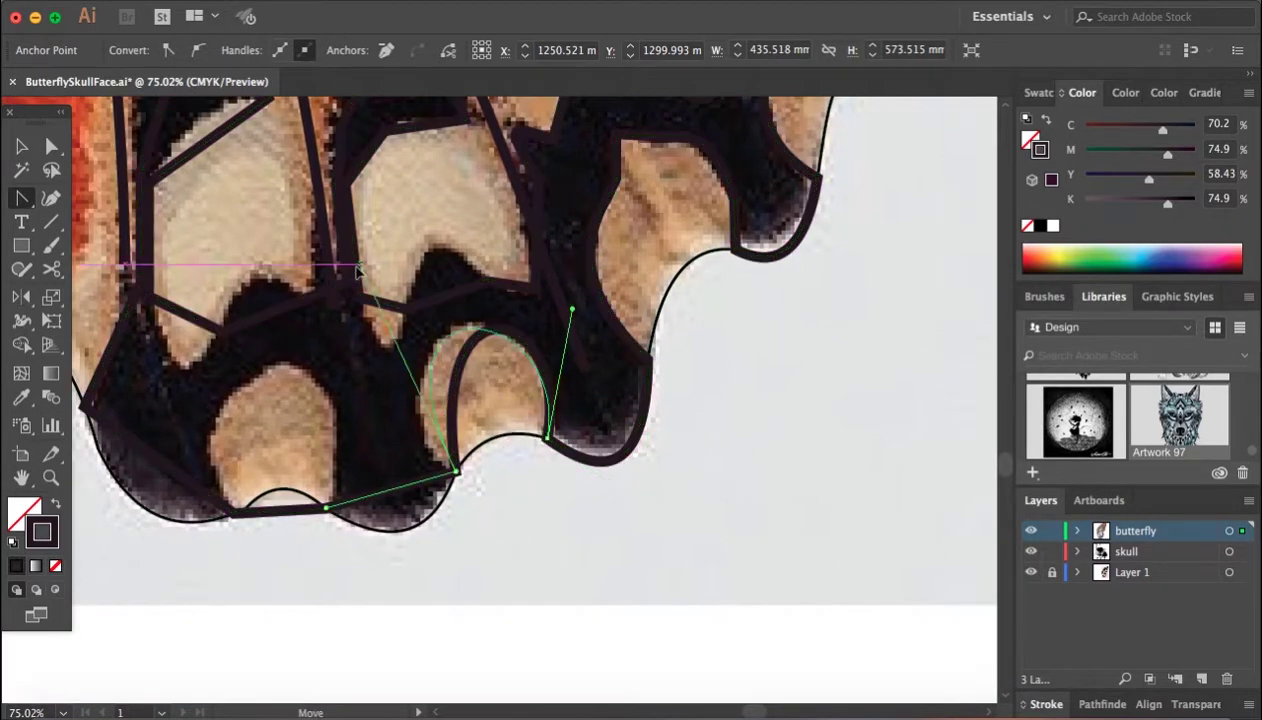
scroll(356, 260, "down", 2)
scroll(356, 260, "left", 2)
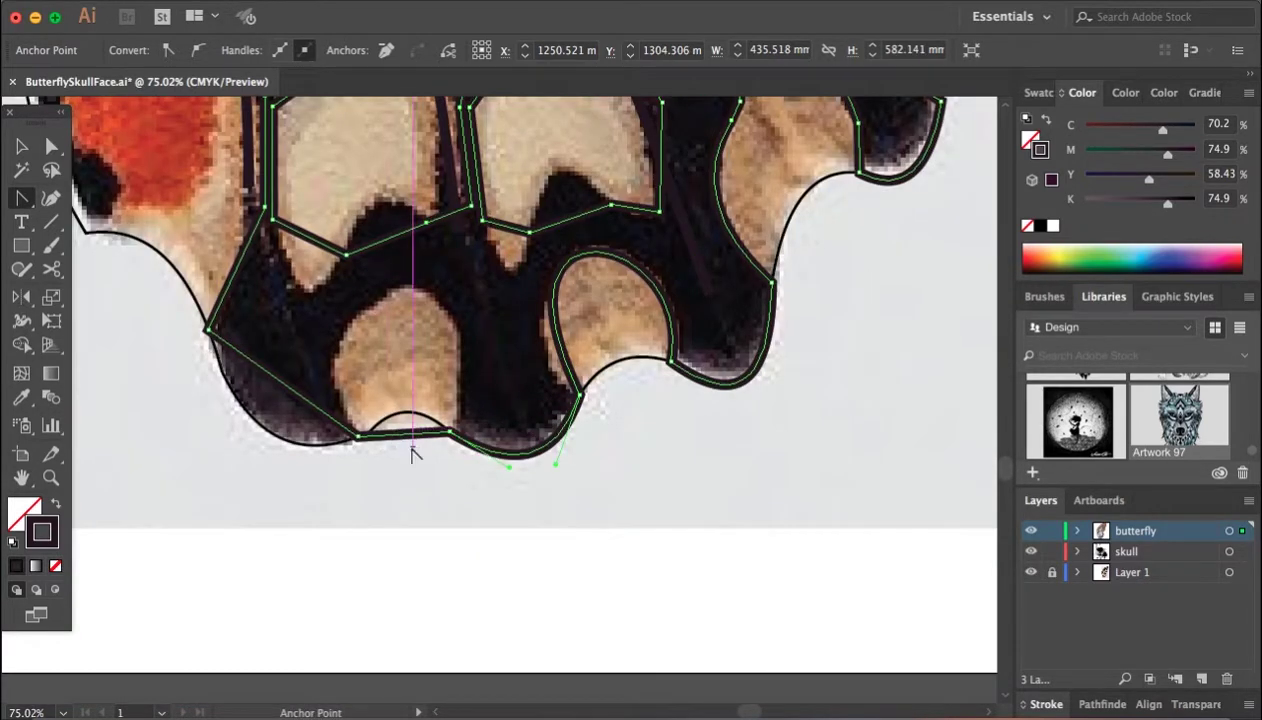
left_click_drag(413, 440, 420, 290)
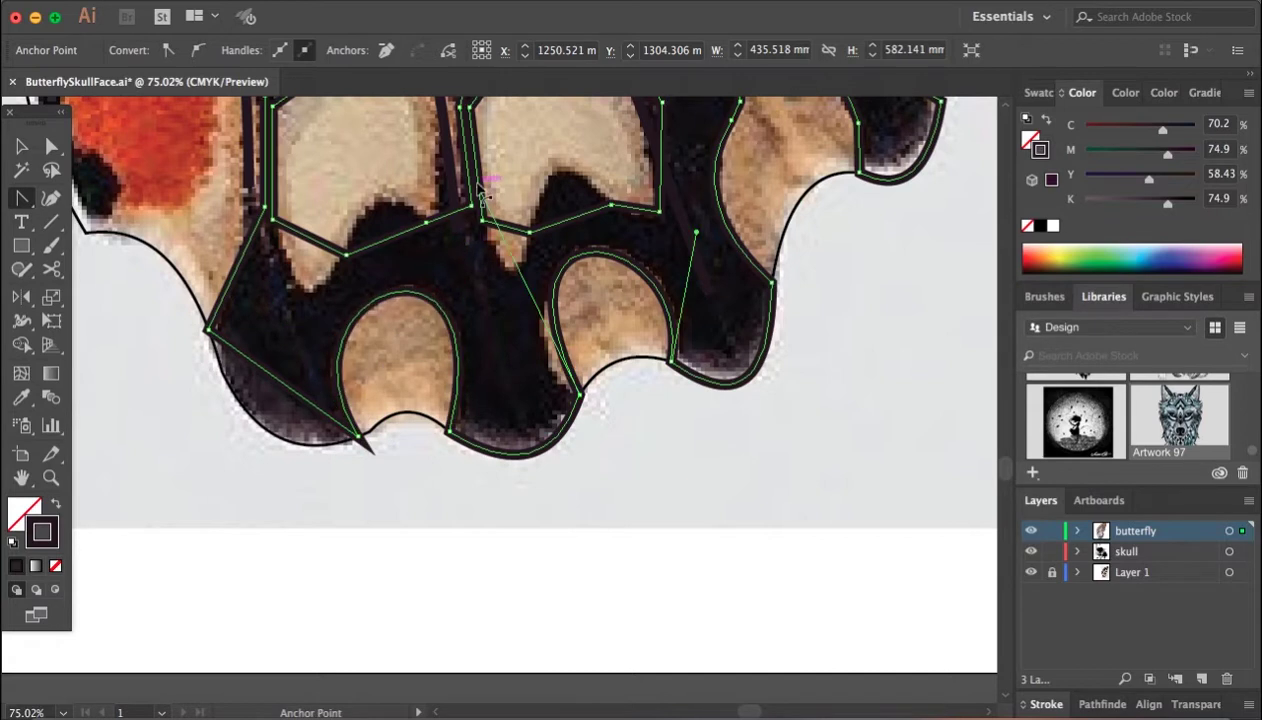
Step: Pull the band's flat bottom segment down into a point and convert the notch anchor
scroll(430, 370, "left", 3)
scroll(430, 370, "down", 1)
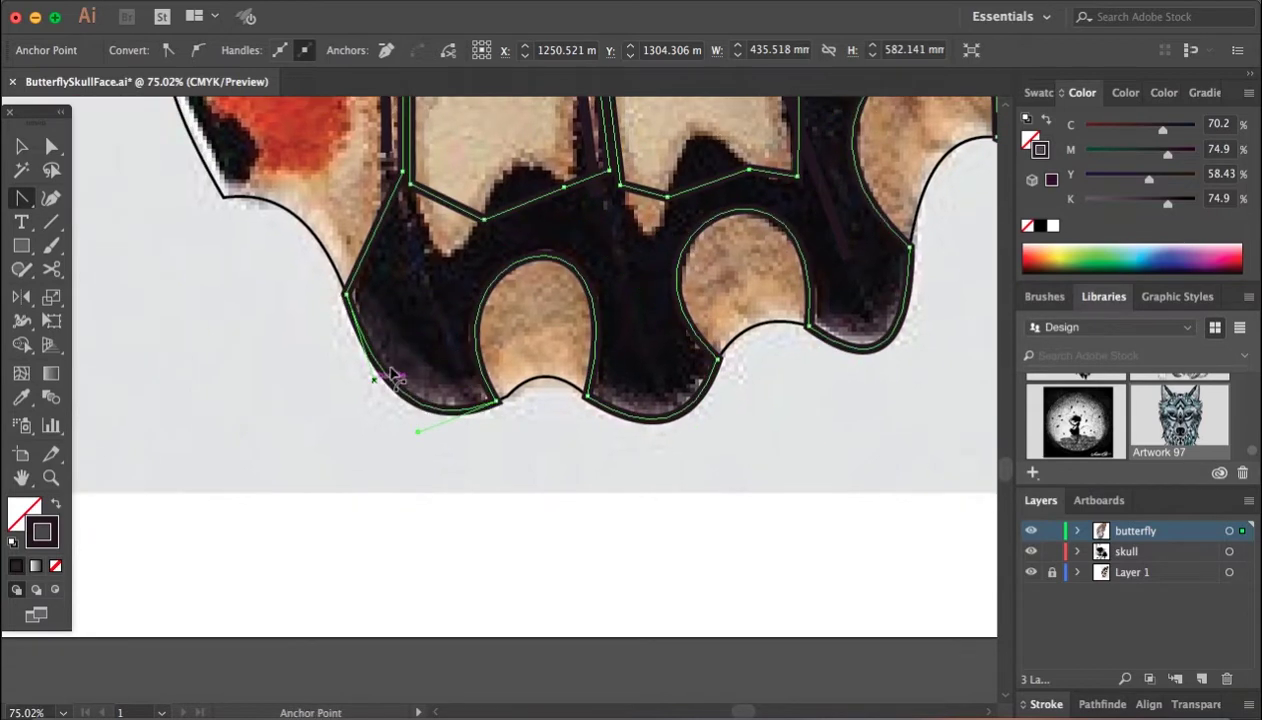
scroll(420, 370, "up", 2)
scroll(493, 268, "up", 2)
scroll(490, 240, "left", 1)
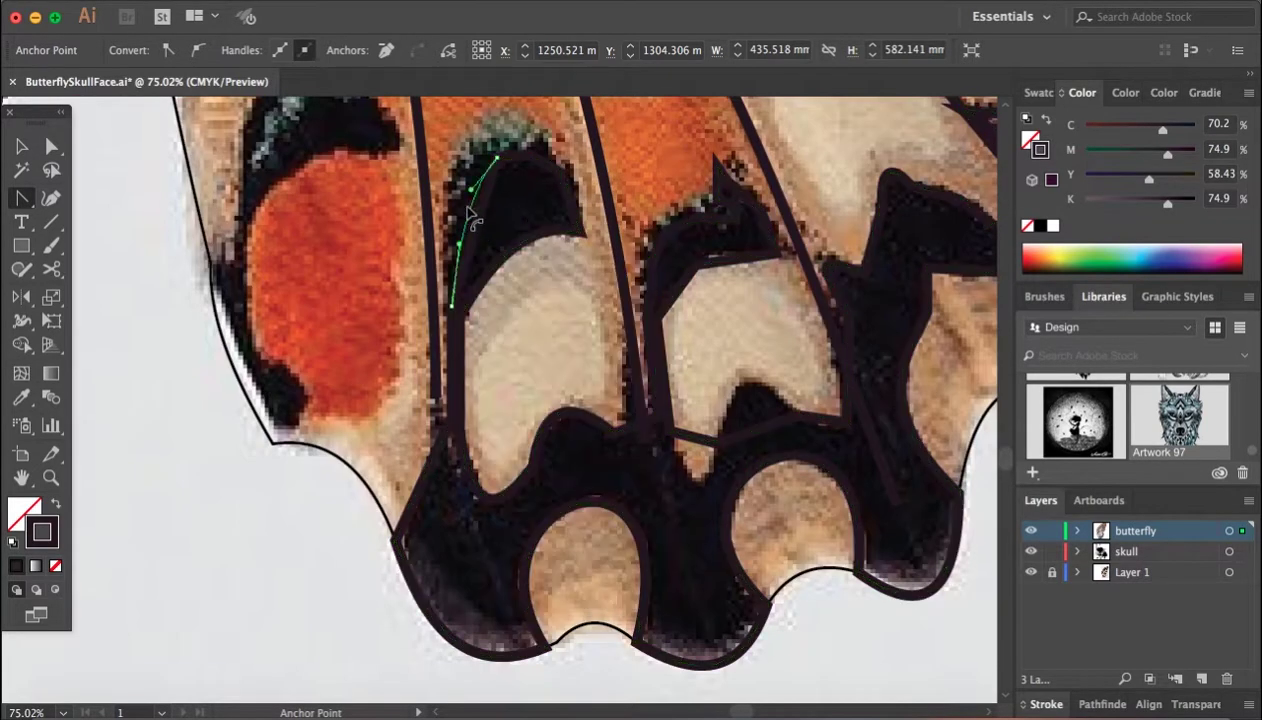
left_click(562, 182)
scroll(558, 330, "right", 3)
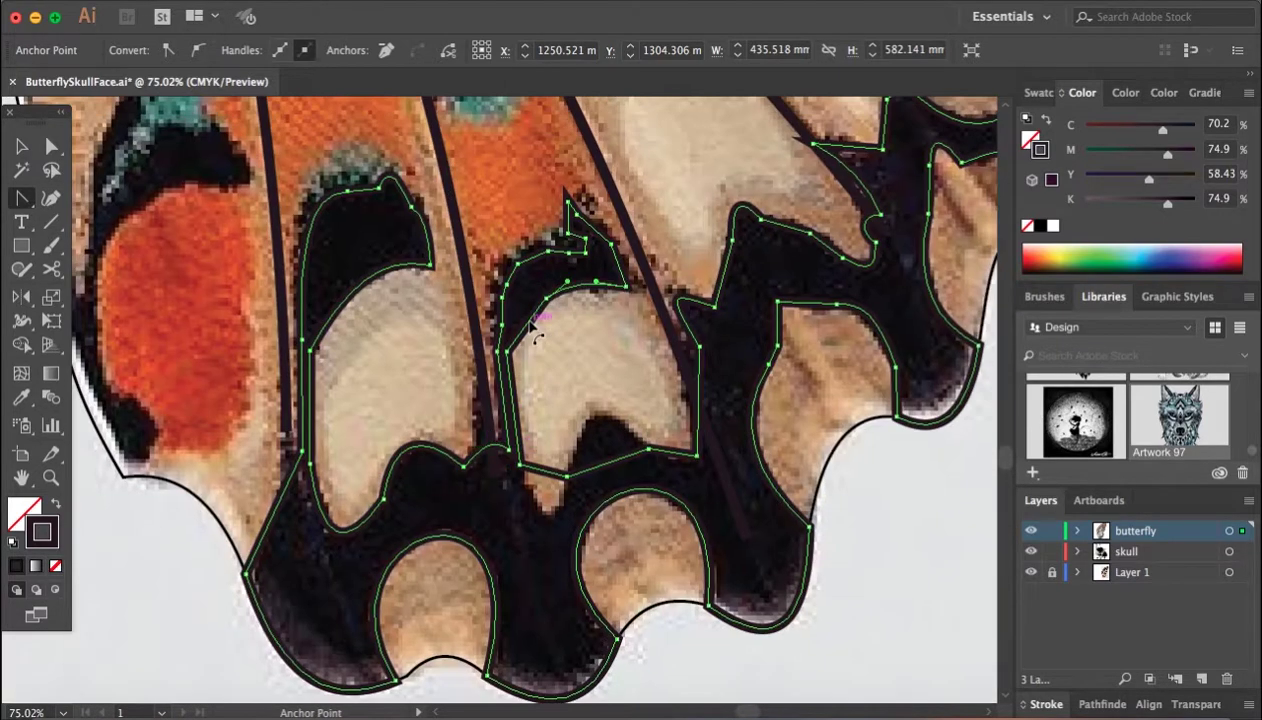
left_click_drag(545, 480, 550, 530)
left_click(625, 272)
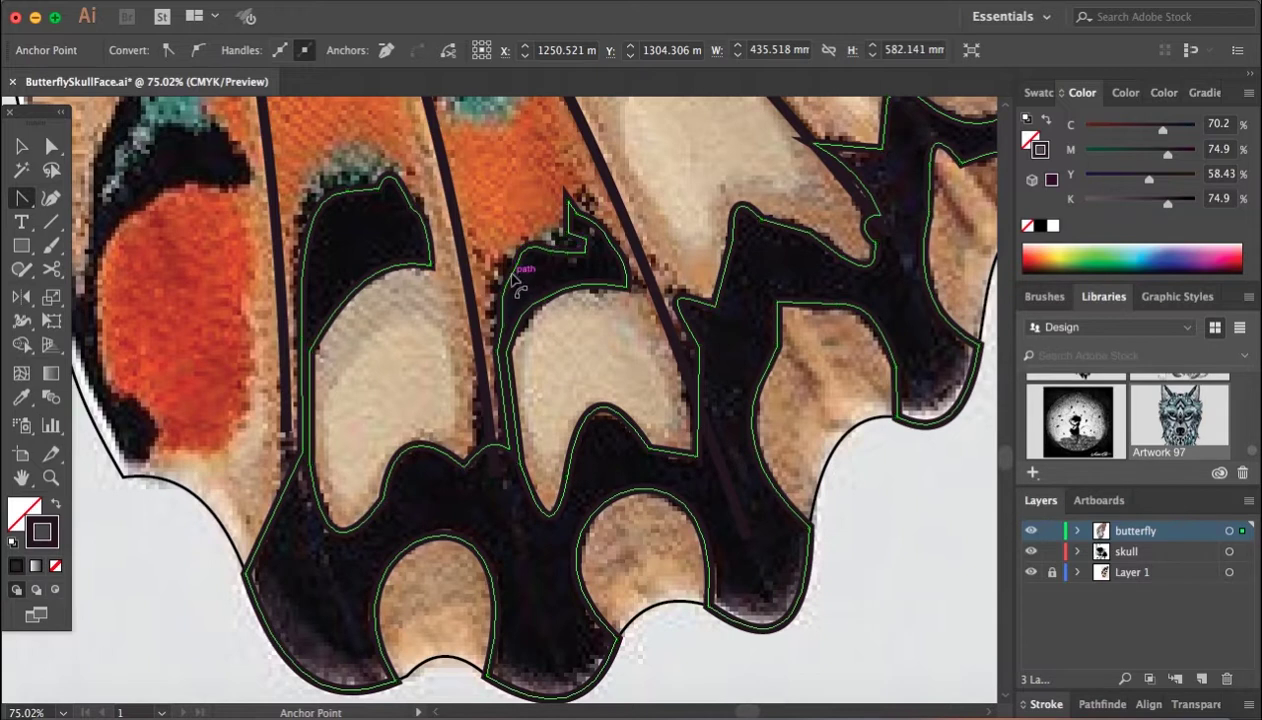
Step: Swap the dark stroke to fill and sample dark brown from the photo with the Eyedropper
scroll(684, 348, "down", 3)
scroll(872, 270, "up", 2)
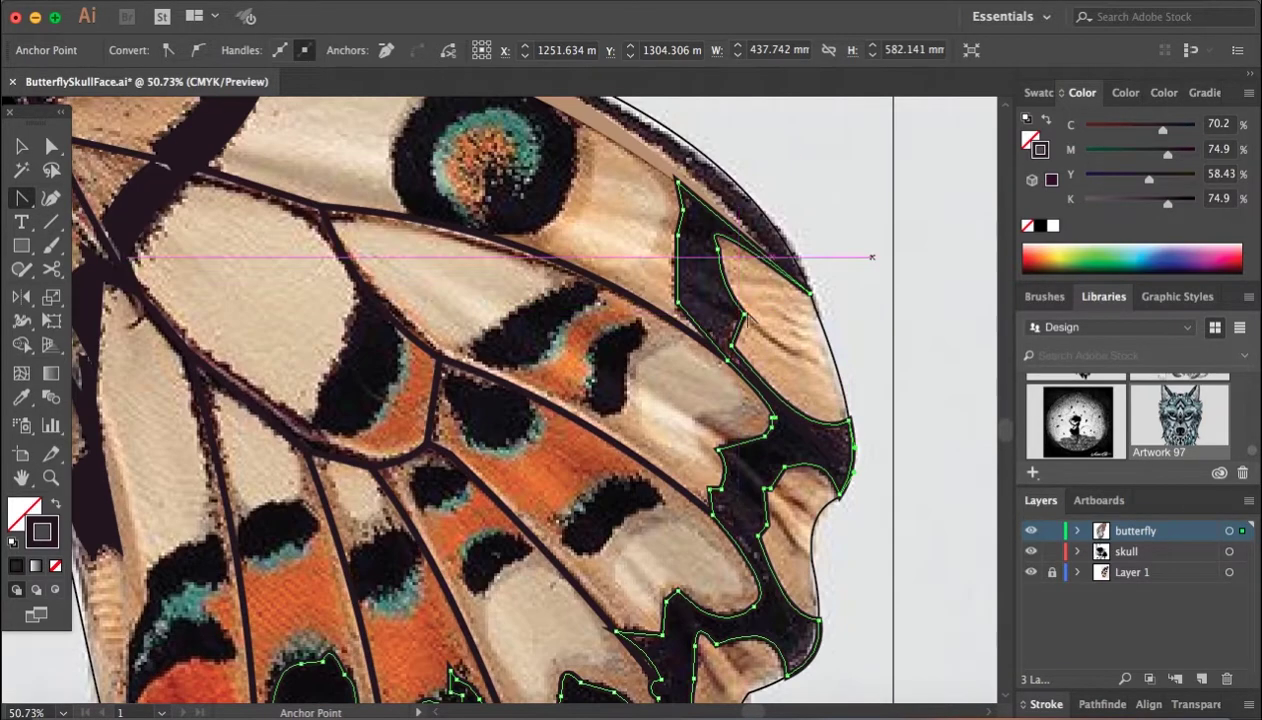
key("shift+x")
key("i")
scroll(640, 238, "down", 3)
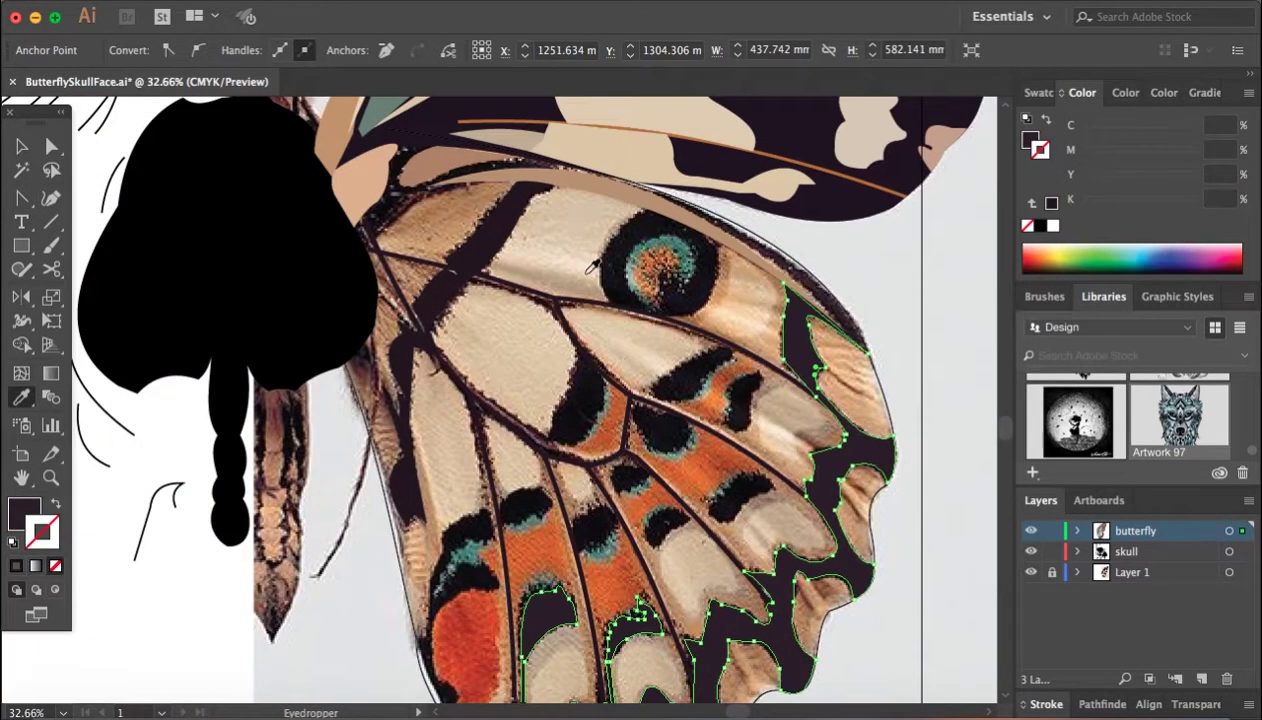
scroll(495, 231, "up", 3)
Step: Pen-trace a closed outline of the eye spot down to the vein below it
key("p")
left_click(677, 313)
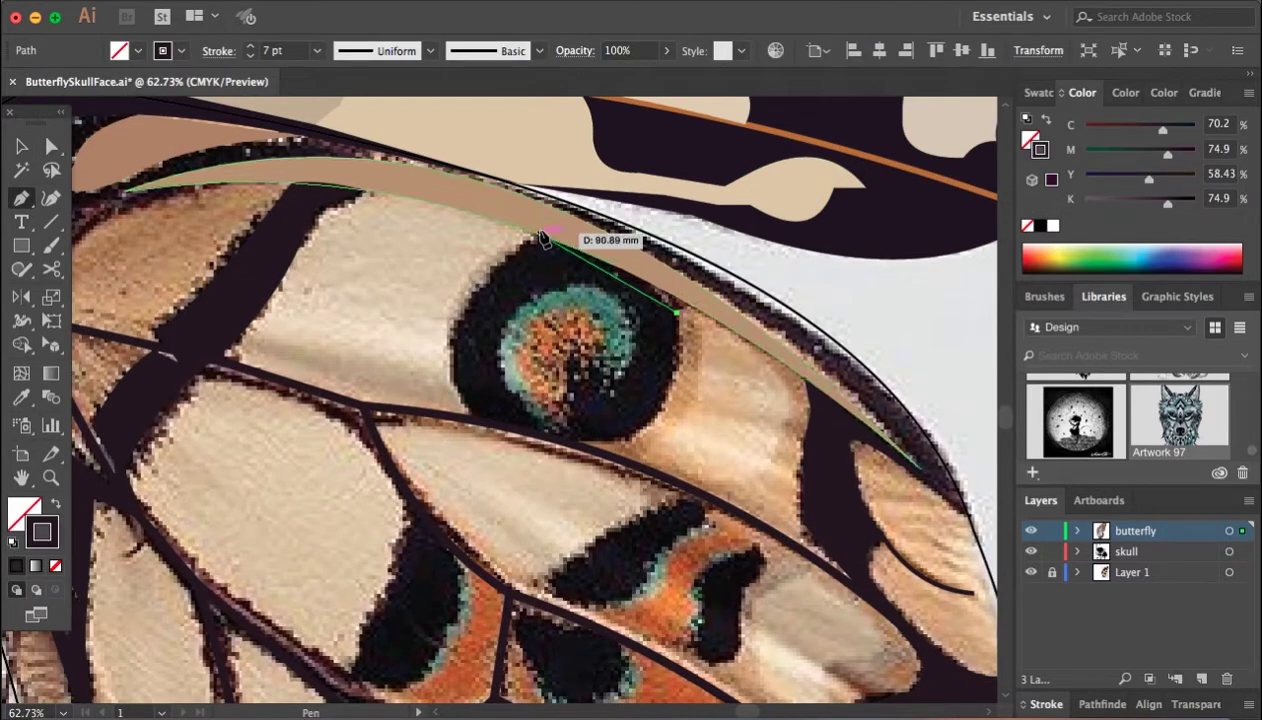
left_click(540, 236)
left_click(453, 343)
left_click(469, 420)
left_click(625, 440)
left_click(677, 313)
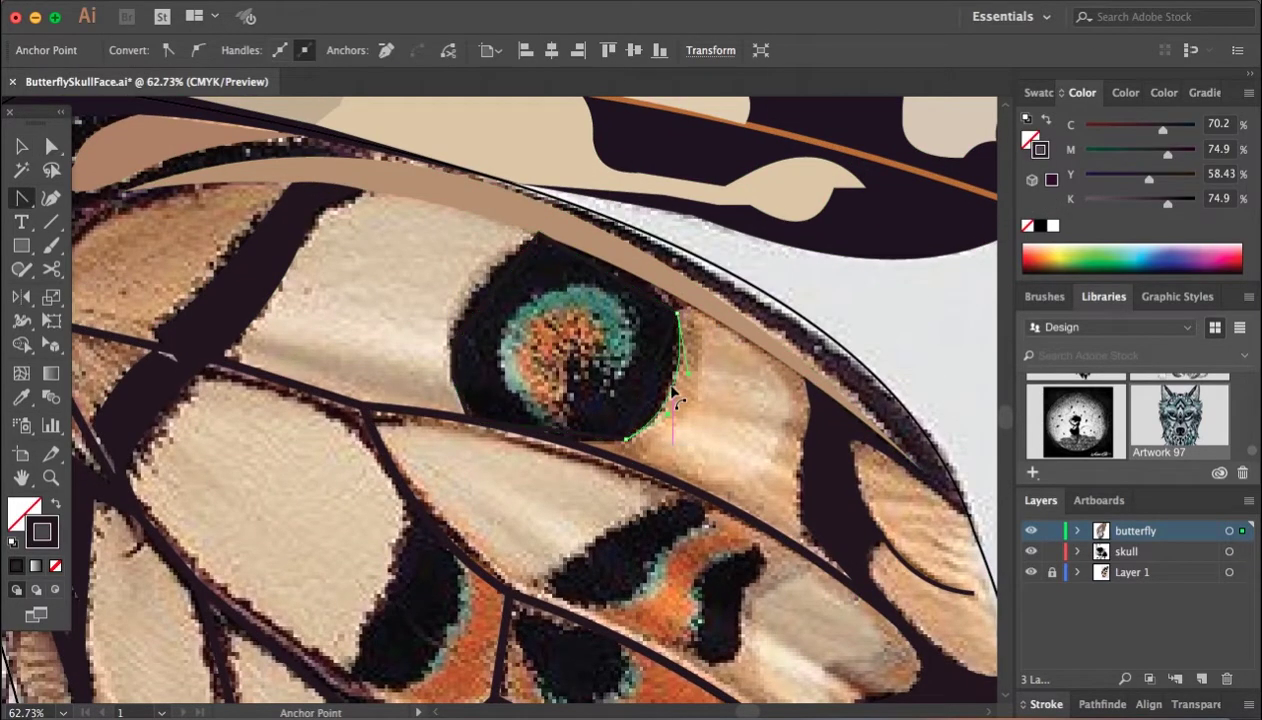
Step: Smooth the eye spot's bottom curve, sharpen its left corner and round its right corner
key("shift+c")
left_click_drag(592, 450, 590, 447)
left_click(455, 392)
scroll(462, 400, "up", 3)
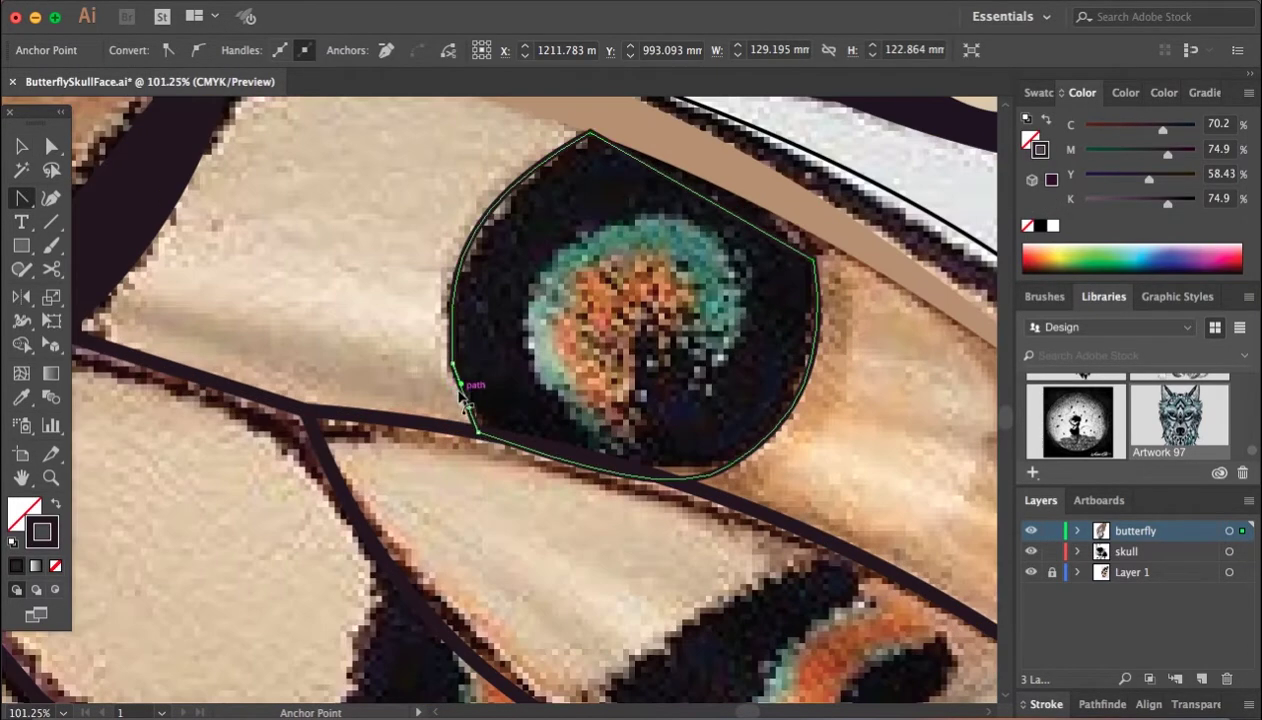
left_click_drag(815, 258, 822, 330)
scroll(710, 280, "down", 3)
Step: Trace the green crescent inside the eye spot, with a curl on its inner edge
key("p")
left_click(718, 280)
left_click(670, 199)
left_click(607, 271)
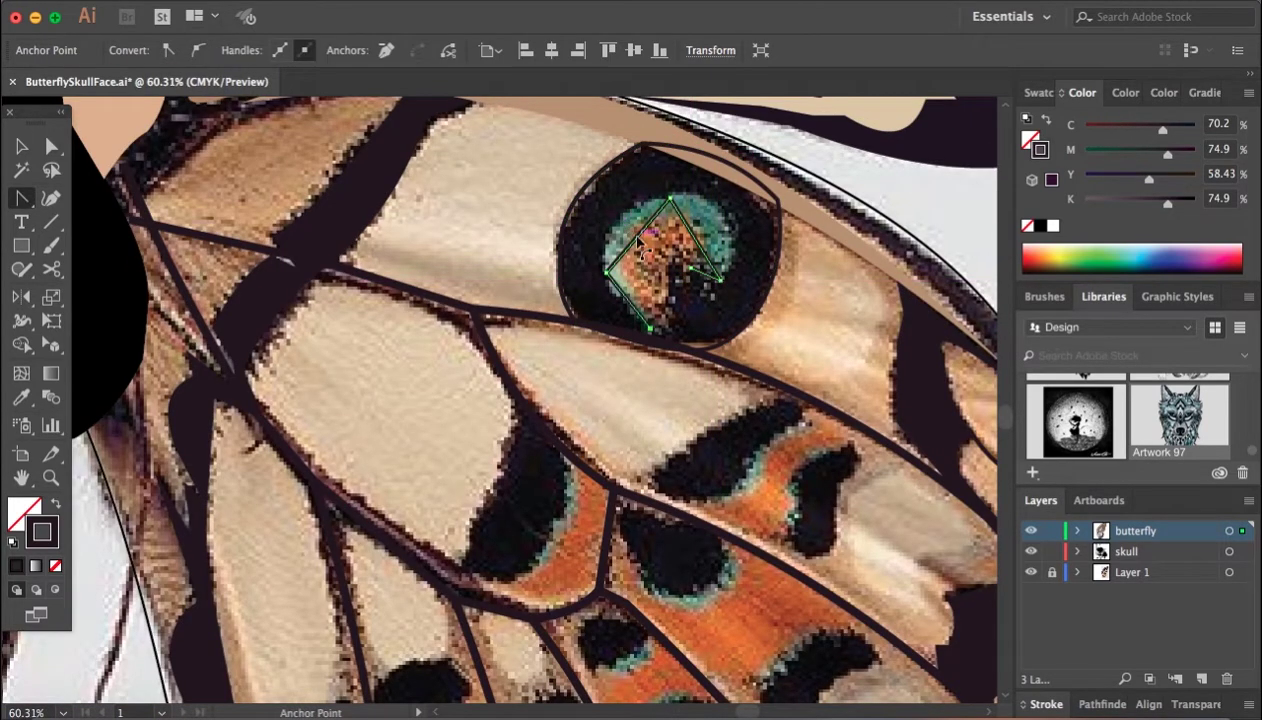
left_click_drag(627, 228, 693, 232)
left_click(651, 327)
left_click(630, 253)
left_click(658, 218)
left_click(684, 216)
left_click(637, 236)
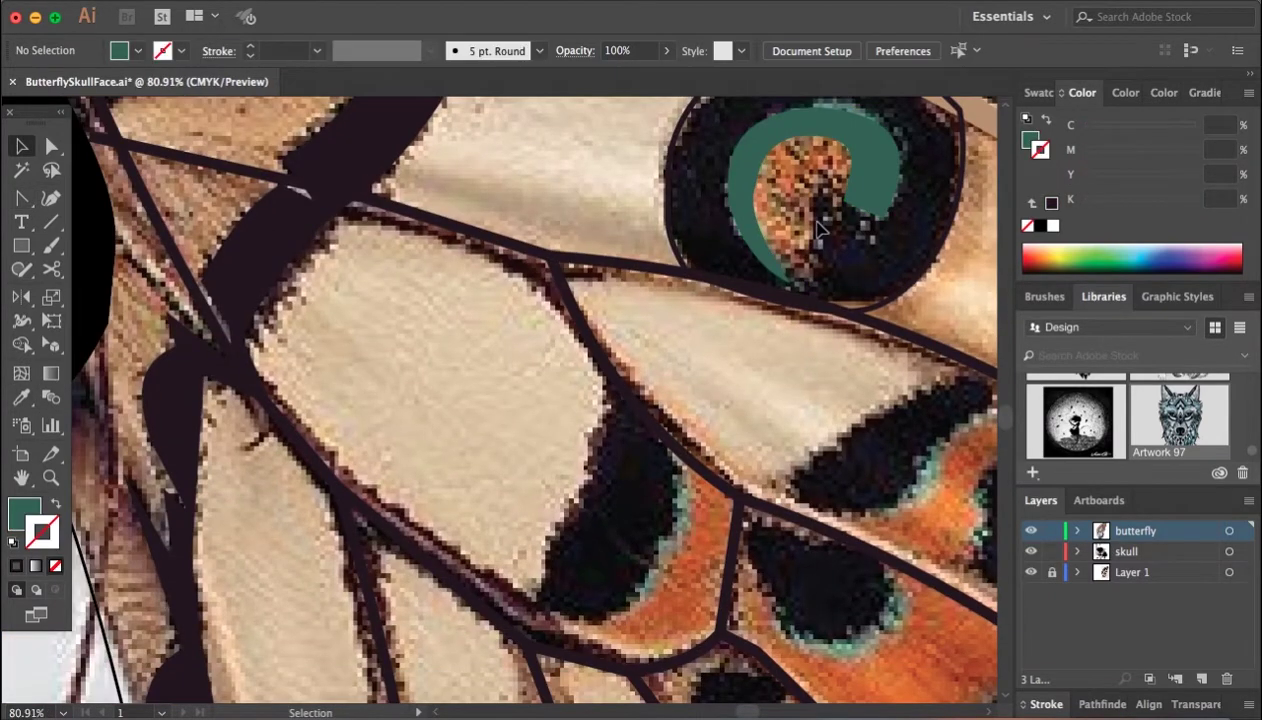
left_click(845, 200)
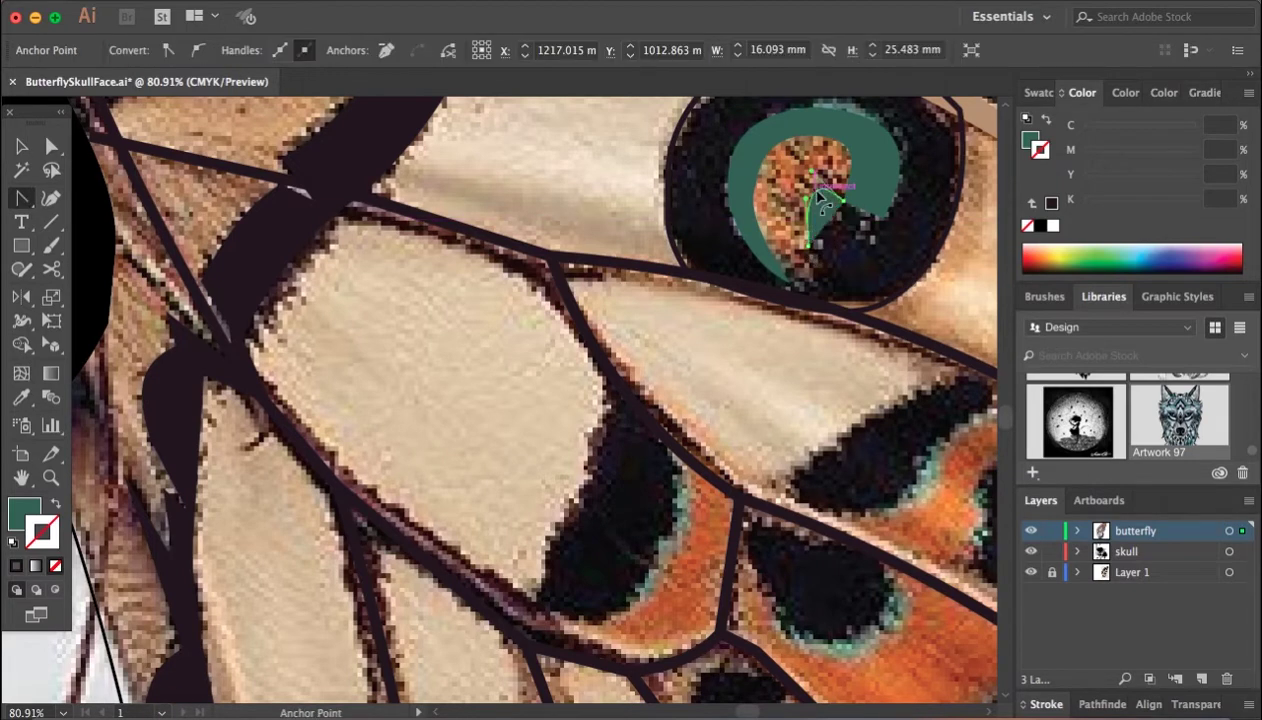
Step: Set no fill, then fill the centre shape with orange sampled from the photo
left_click(56, 565)
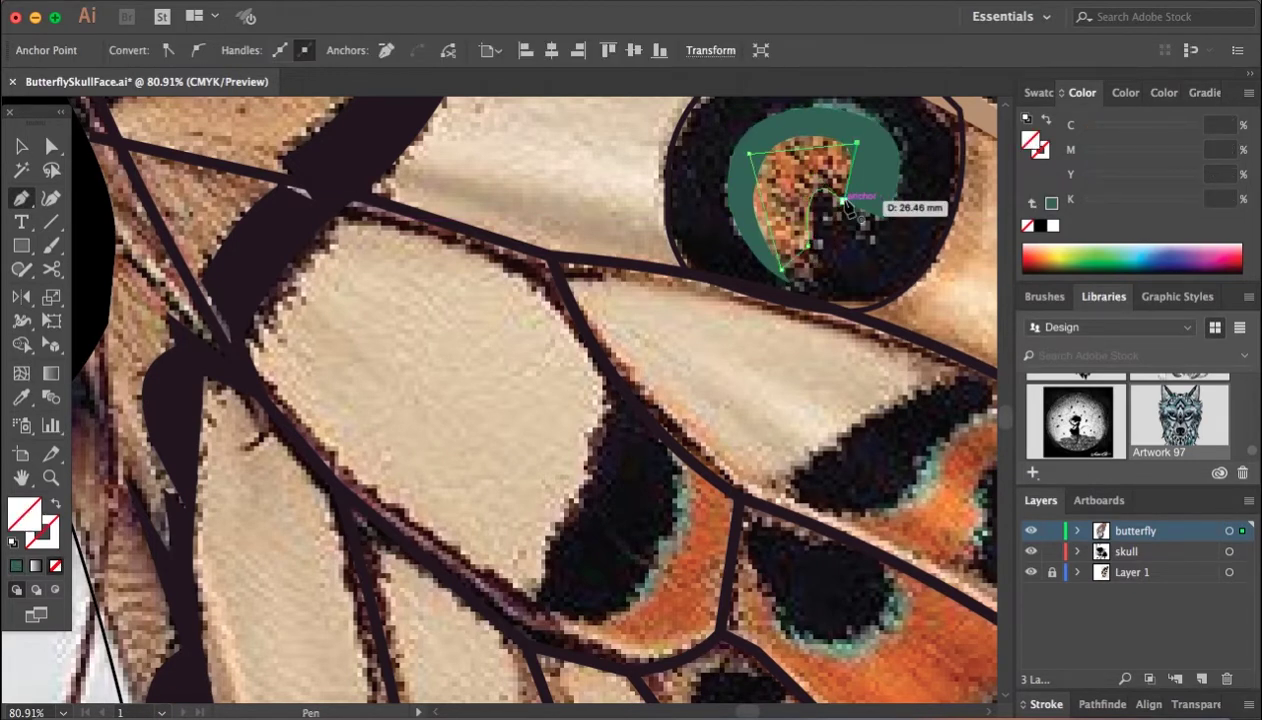
scroll(836, 237, "up", 5)
key("i")
left_click(836, 237)
scroll(825, 220, "down", 3)
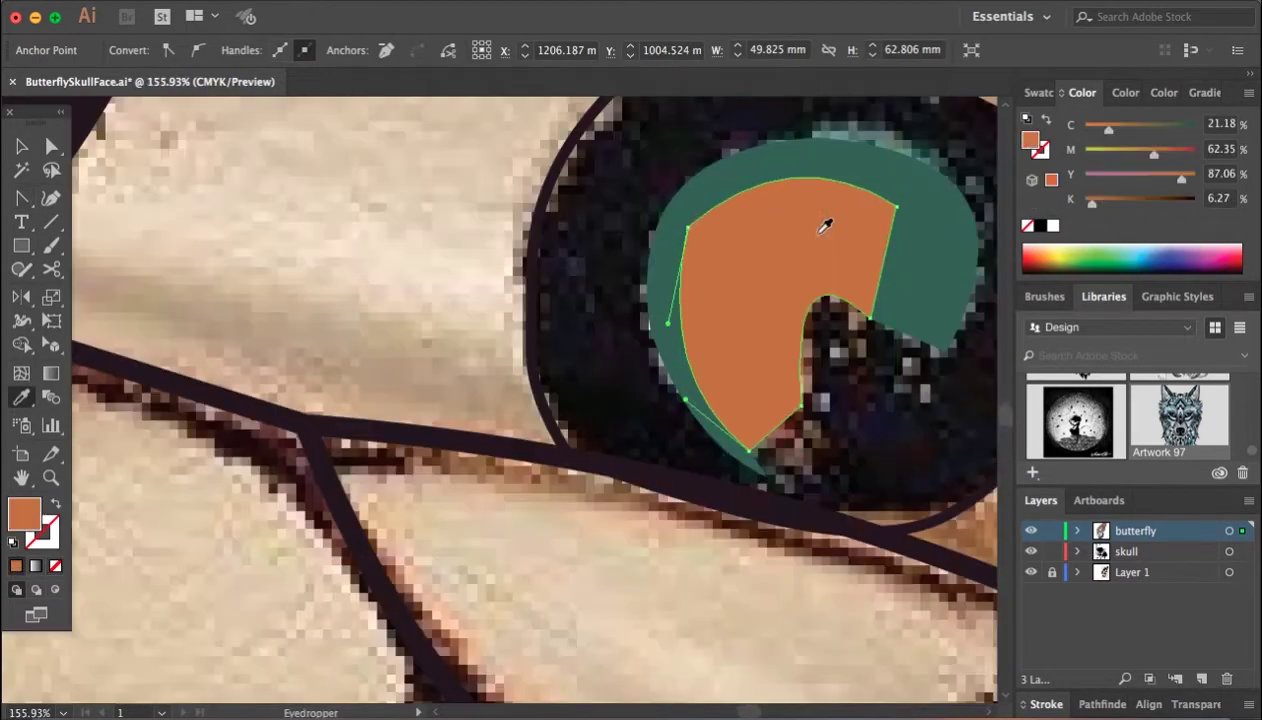
scroll(825, 220, "down", 3)
Step: Adjust the orange centre's bottom point and the green crescent's outer curve
key("a")
left_click(703, 183)
key("shift+c")
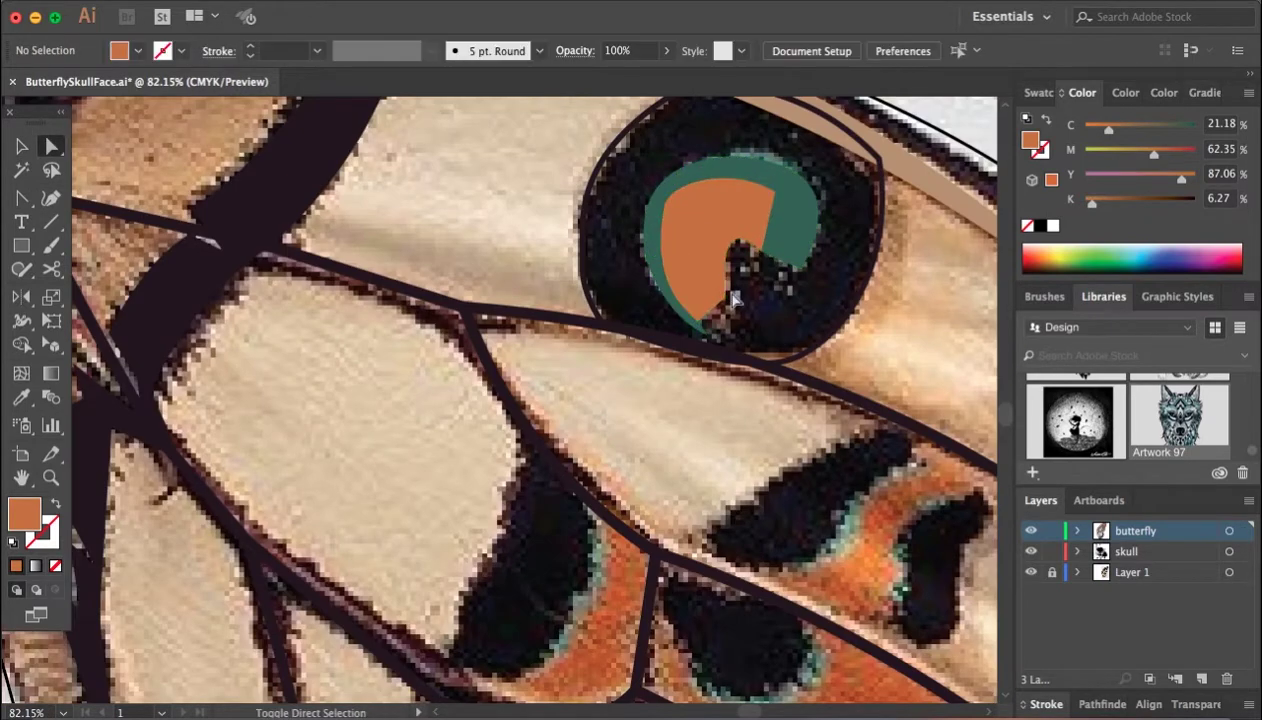
left_click_drag(697, 320, 712, 340)
left_click(788, 266)
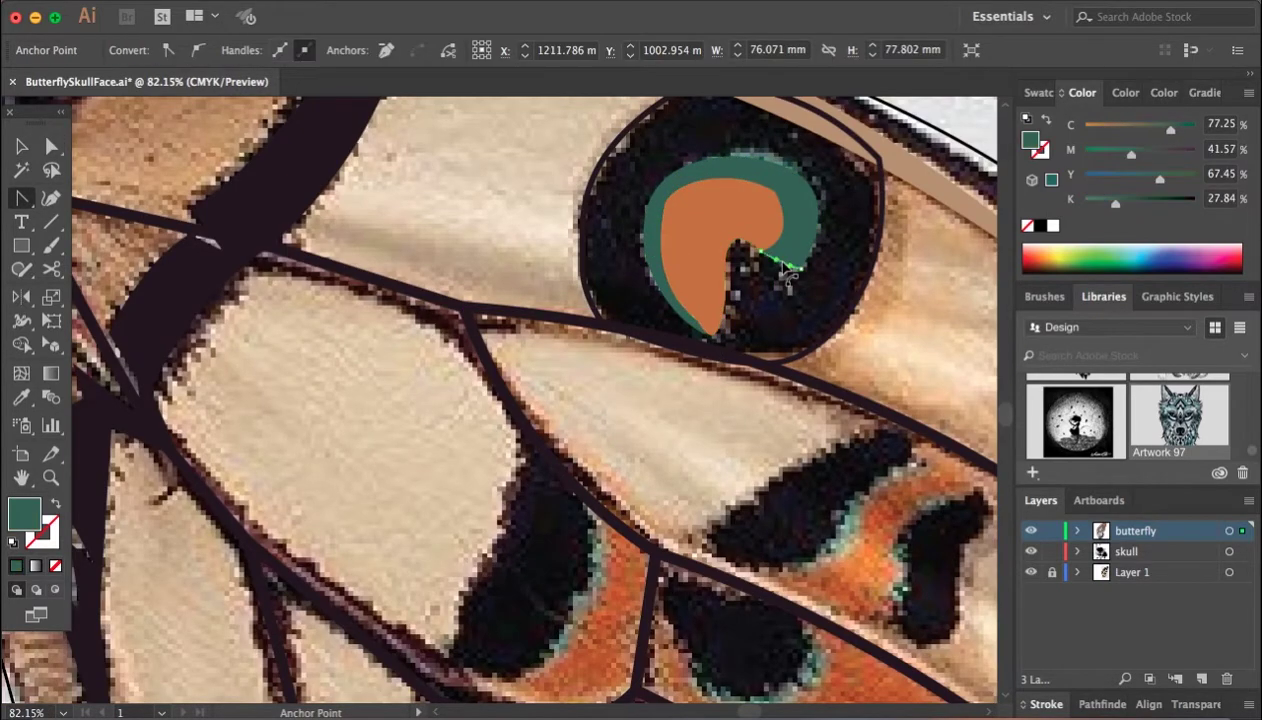
left_click_drag(732, 150, 735, 152)
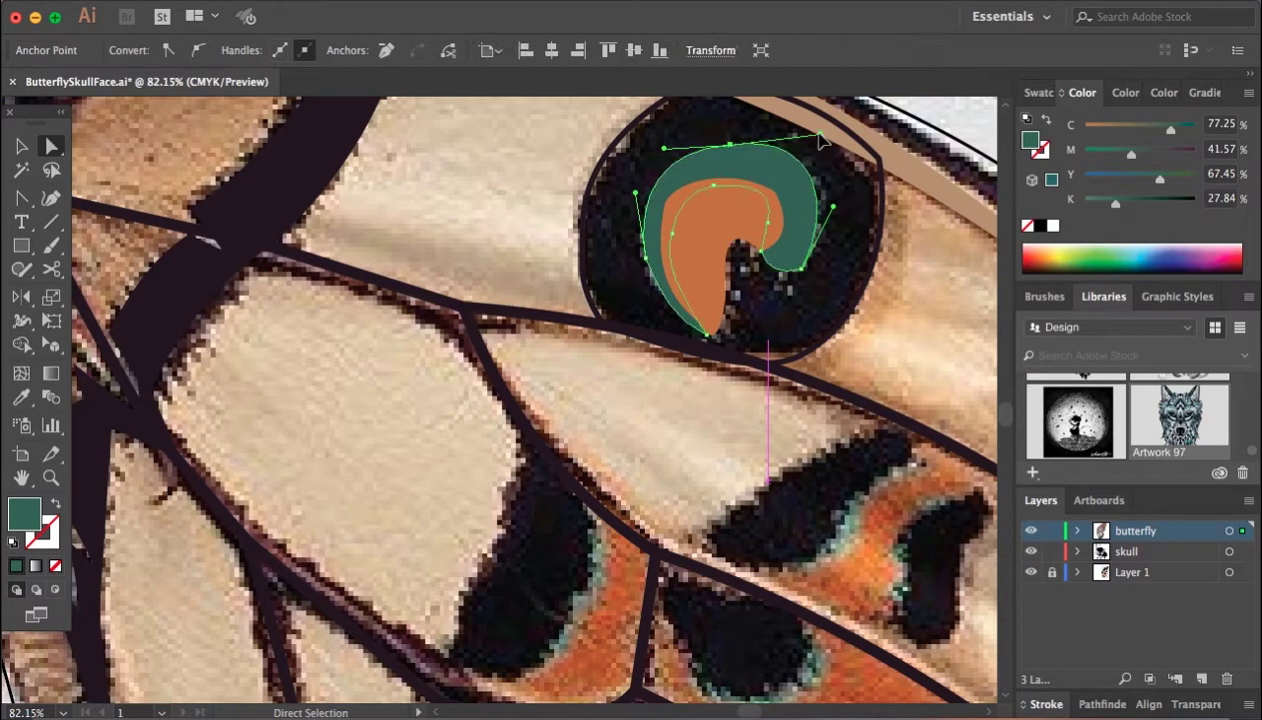
Step: Clear the selection, rezoom on the wing spots, and begin tracing the black spot
key("i")
scroll(855, 208, "down", 5)
key("ctrl+shift+a")
key("ctrl+minus")
key("p")
key("ctrl+plus")
key("ctrl+a")
left_click_drag(540, 292, 601, 228)
Step: Trace a crescent shape along the edge of the black spot in the wing's inner cell
scroll(608, 260, "up", 3)
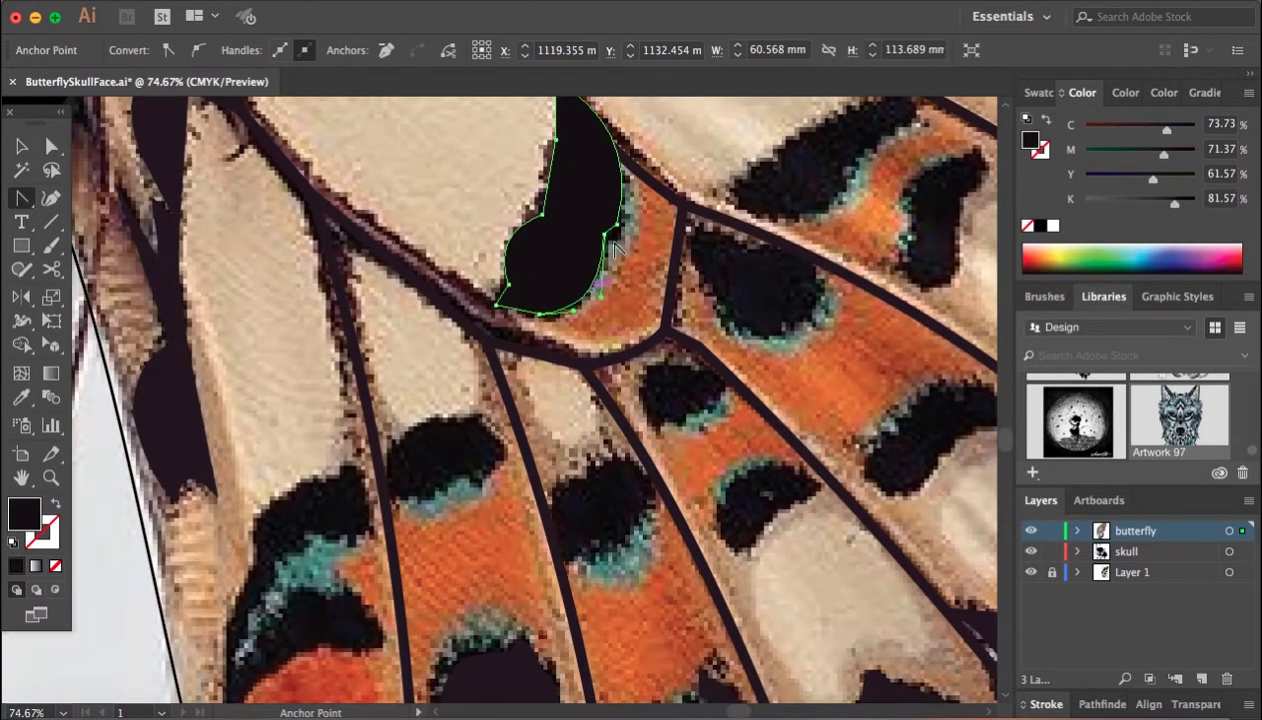
left_click(497, 150, "ctrl")
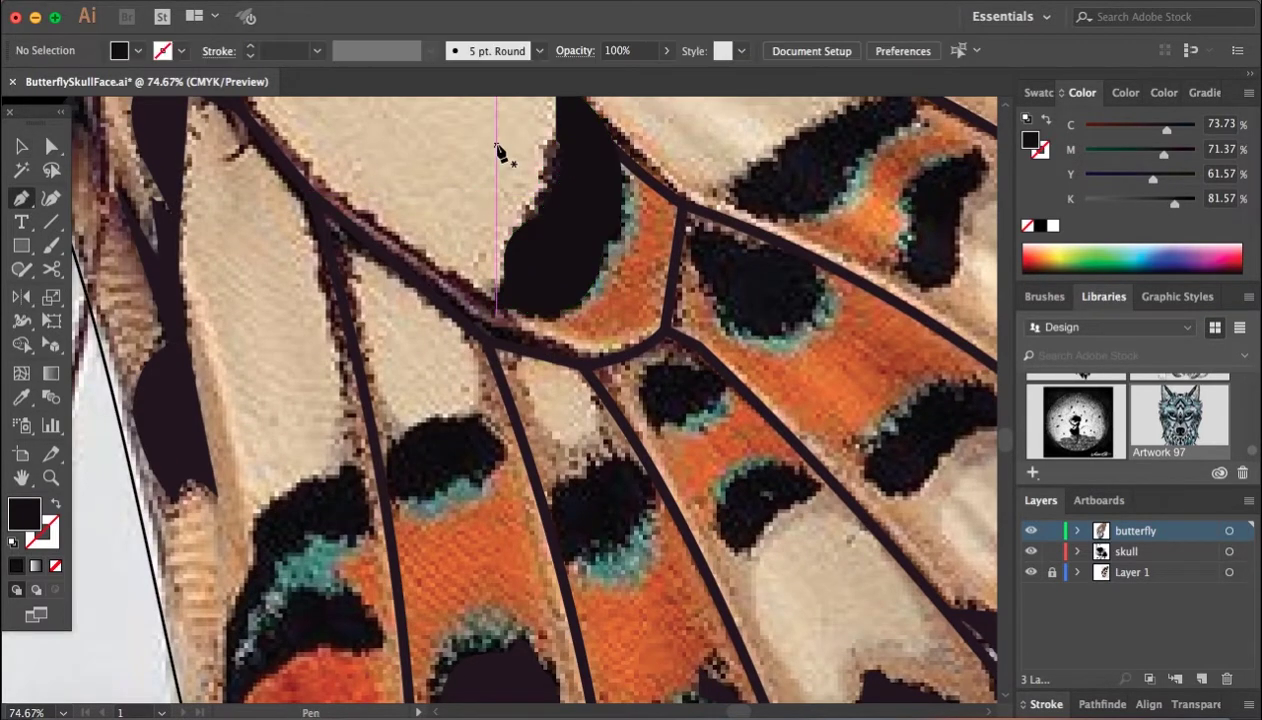
mouse_move(617, 148)
left_mouse_down()
mouse_move(603, 305)
mouse_move(621, 225)
left_mouse_up()
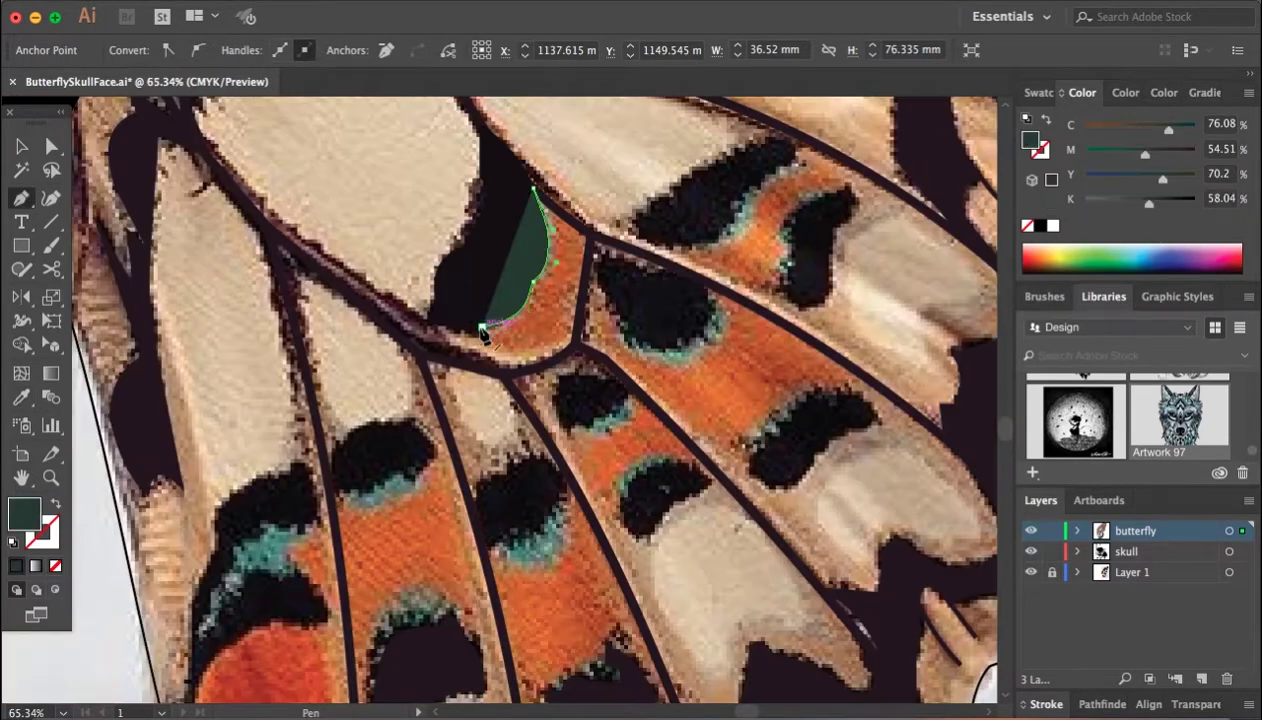
key("v")
right_click(465, 268)
key("Escape")
left_click(565, 270)
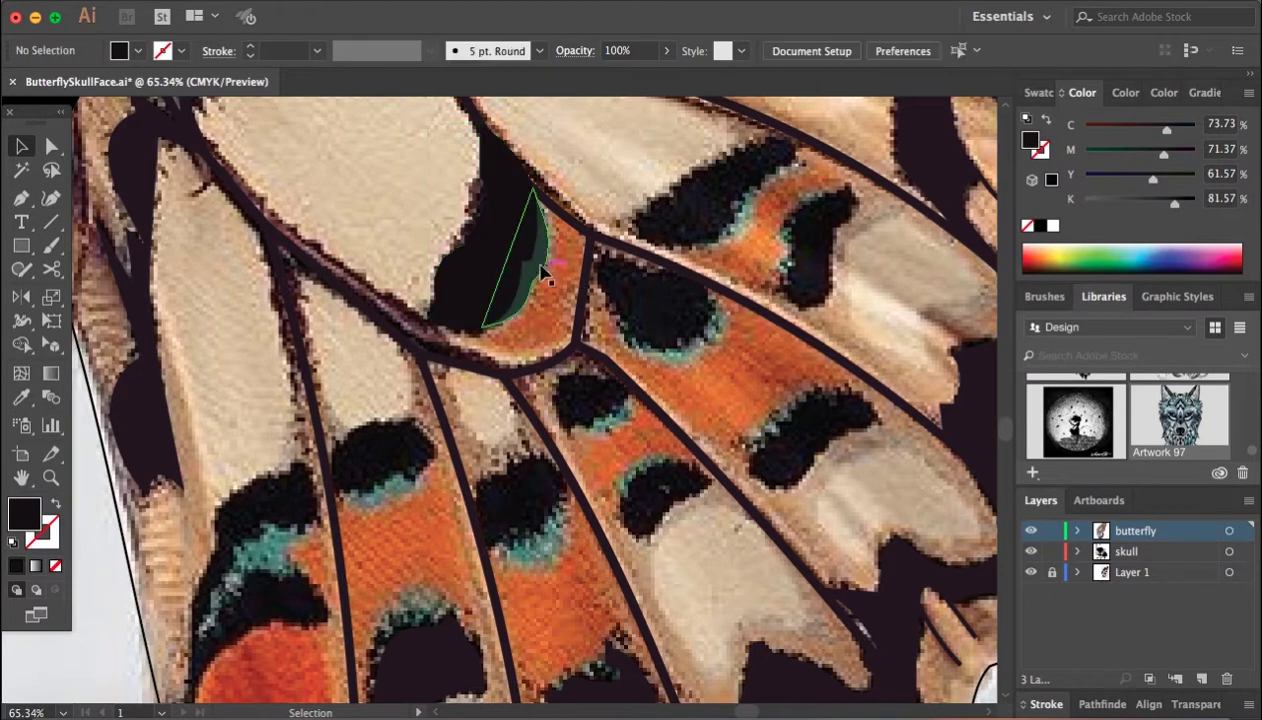
left_click(547, 268)
Step: Fill the crescent with the light teal sampled from the photo
scroll(620, 281, "up", 5)
key("i")
left_click(693, 358)
scroll(688, 350, "down", 3)
scroll(700, 310, "down", 2)
key("v")
Step: Outline the orange area beside the spot, pulling a corner onto the vein junction
left_click(617, 183)
scroll(640, 230, "up", 3)
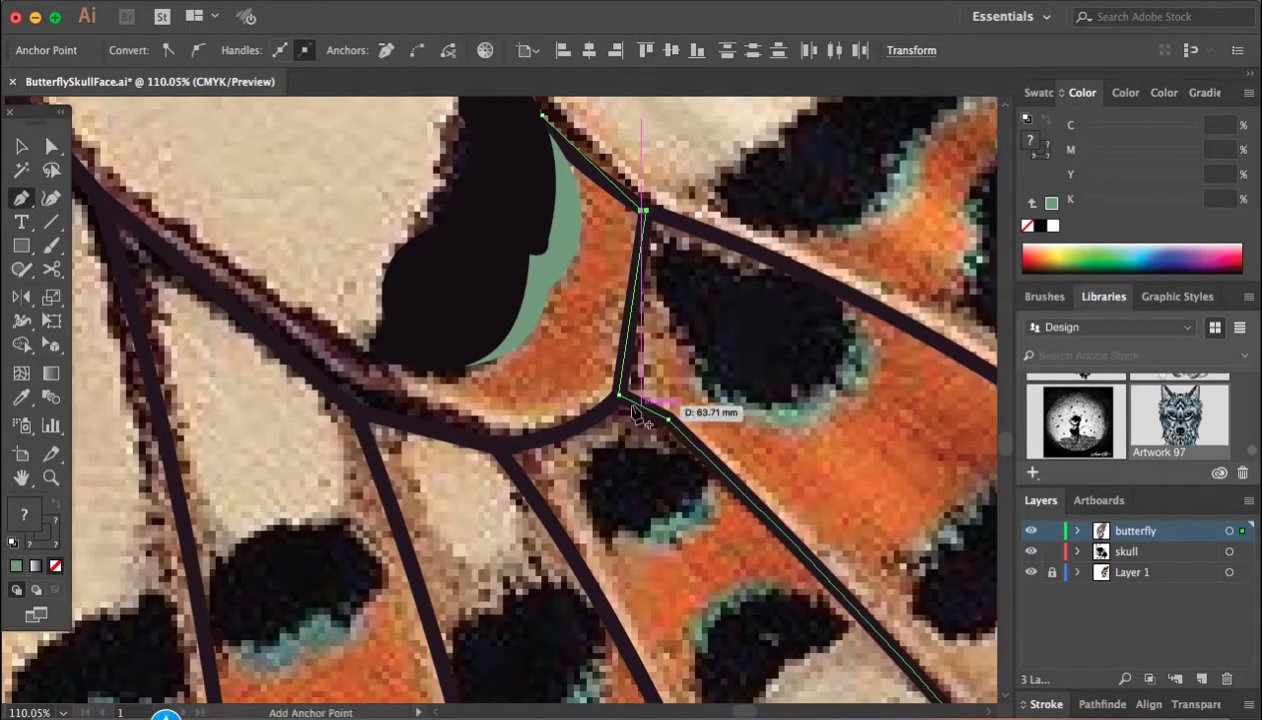
key("a")
left_click(468, 362)
mouse_move(470, 366)
left_mouse_down()
mouse_move(590, 347)
mouse_move(575, 422)
mouse_move(350, 445)
left_mouse_up()
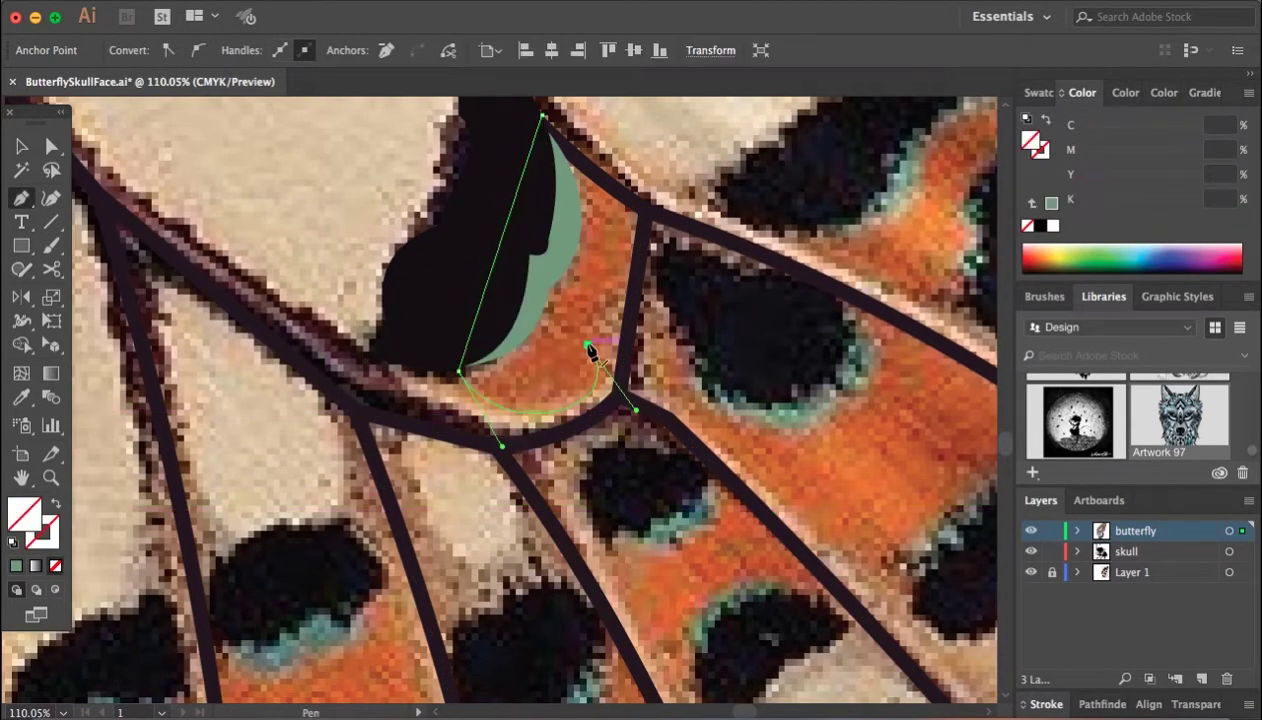
left_click_drag(639, 210, 646, 211)
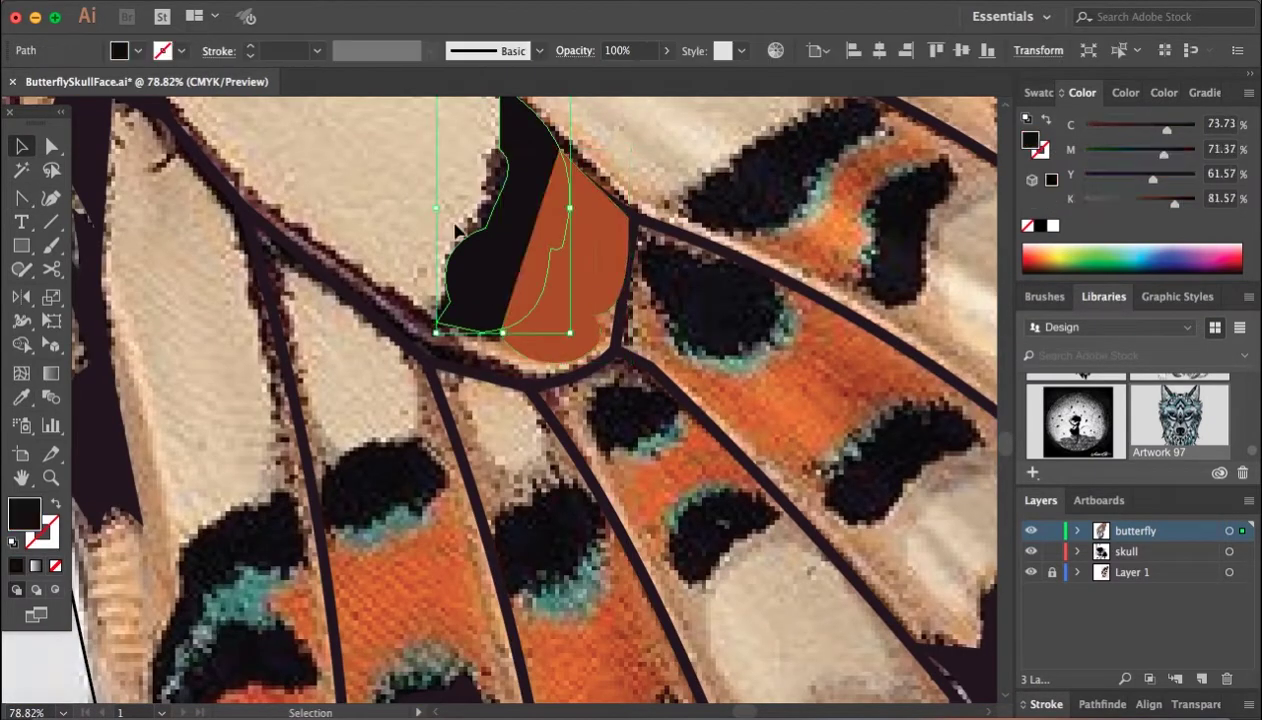
Step: Send the orange shape backward and fill it with orange sampled from the photo
right_click(556, 274)
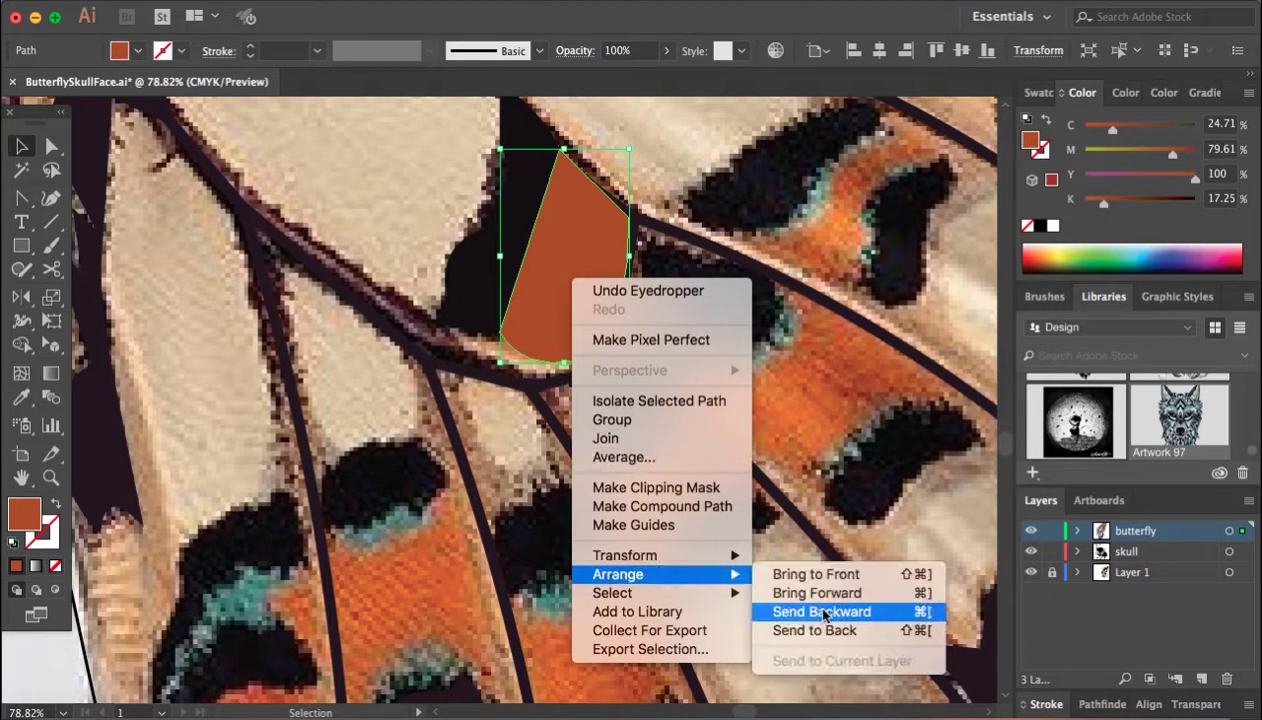
left_click(840, 613)
right_click(498, 289)
key("Escape")
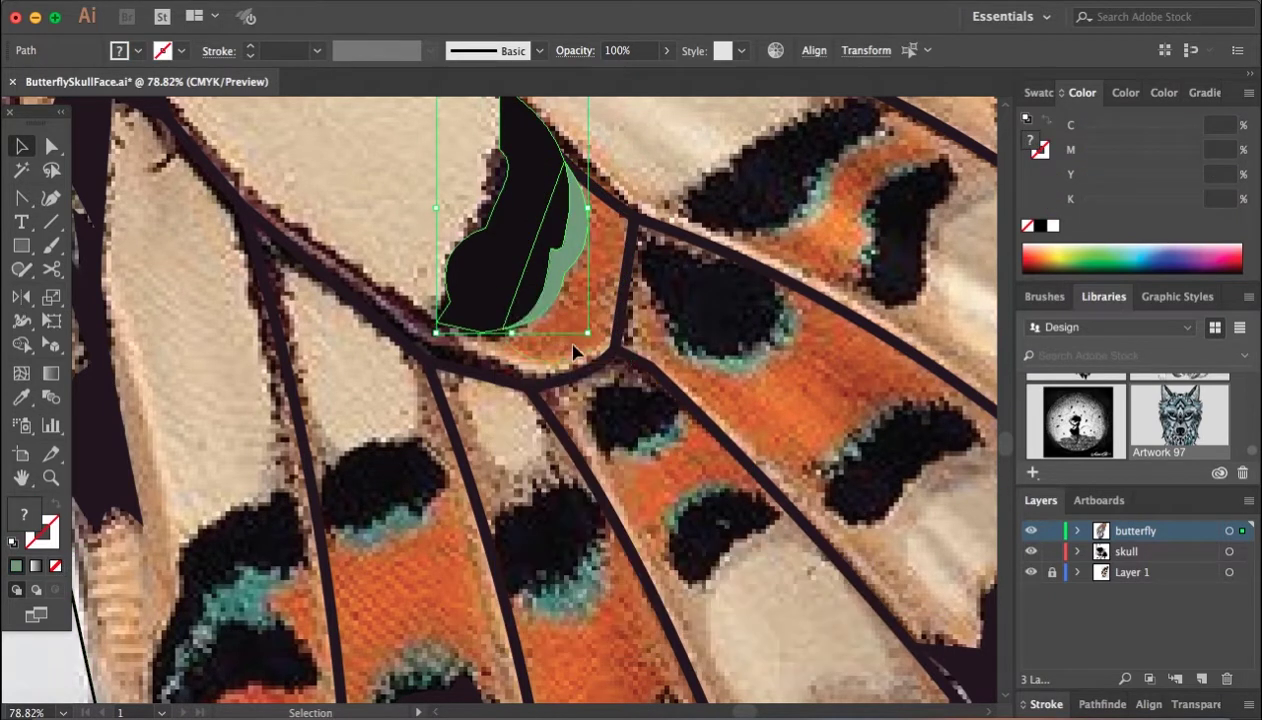
key("i")
scroll(617, 232, "up", 5)
left_click(614, 234)
scroll(614, 234, "down", 10)
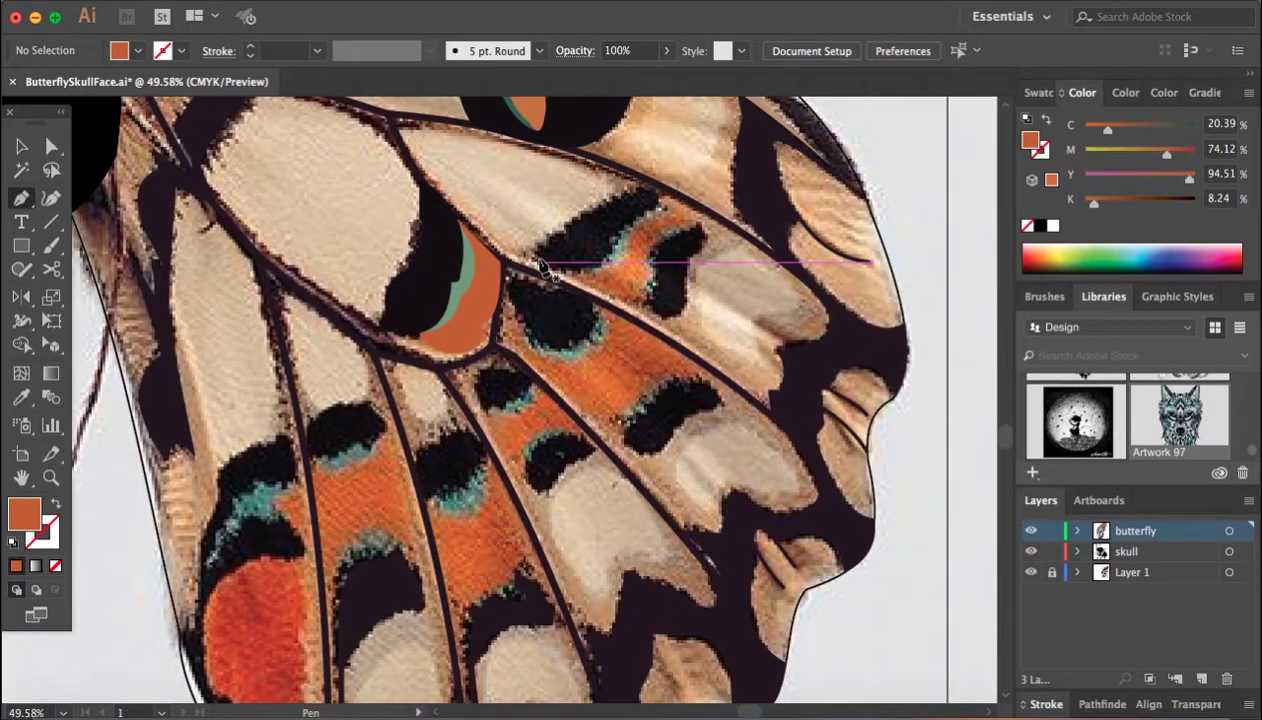
Step: Trace the elongated spot in the next wing cell and fill it with sampled black
left_click(532, 254)
left_click(640, 190)
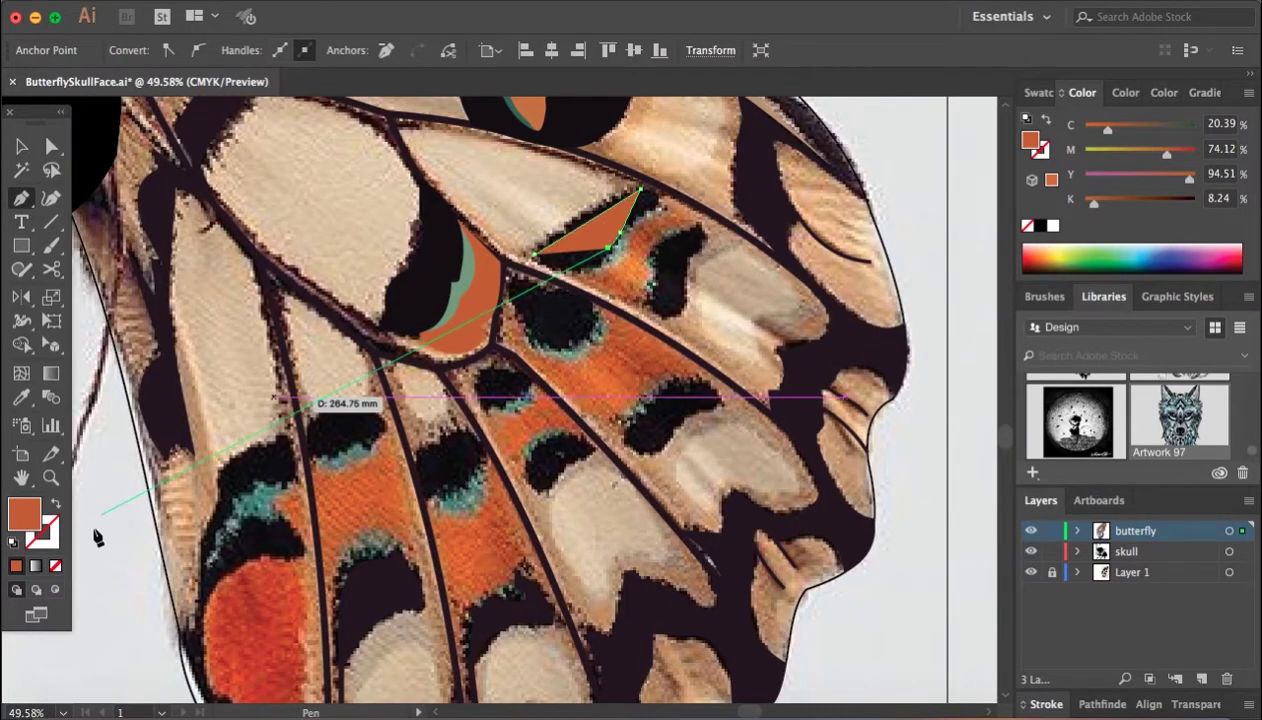
key("slash")
left_click_drag(535, 256, 588, 226)
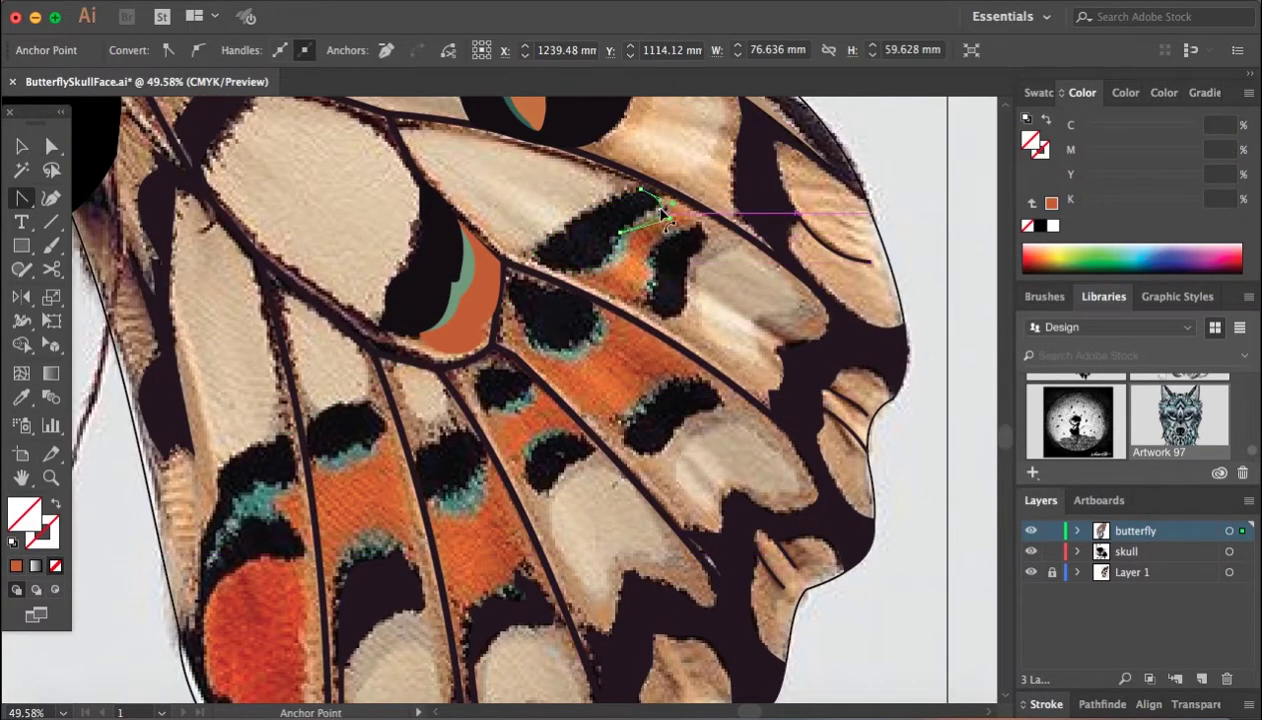
scroll(642, 212, "up", 3)
key("i")
left_click(559, 255)
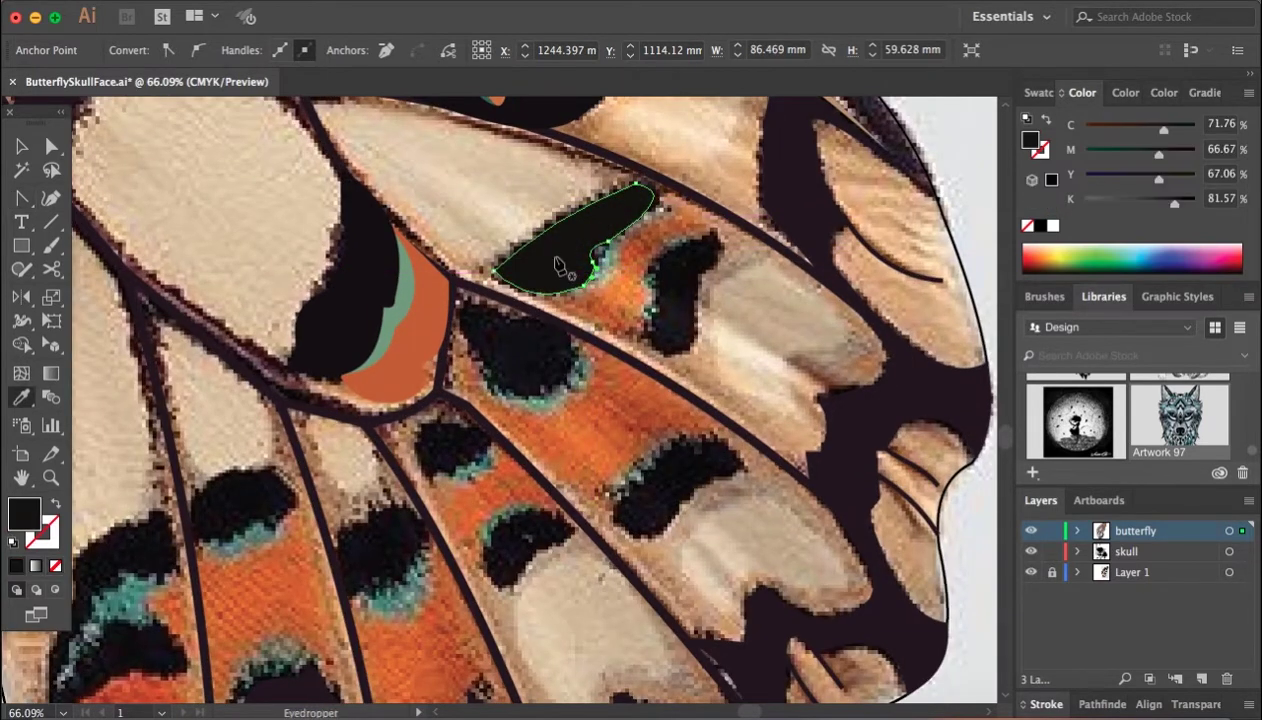
scroll(662, 214, "up", 5)
key("v")
Step: Trace the teal edge beneath the spot and send it behind the black spot
left_click(632, 206)
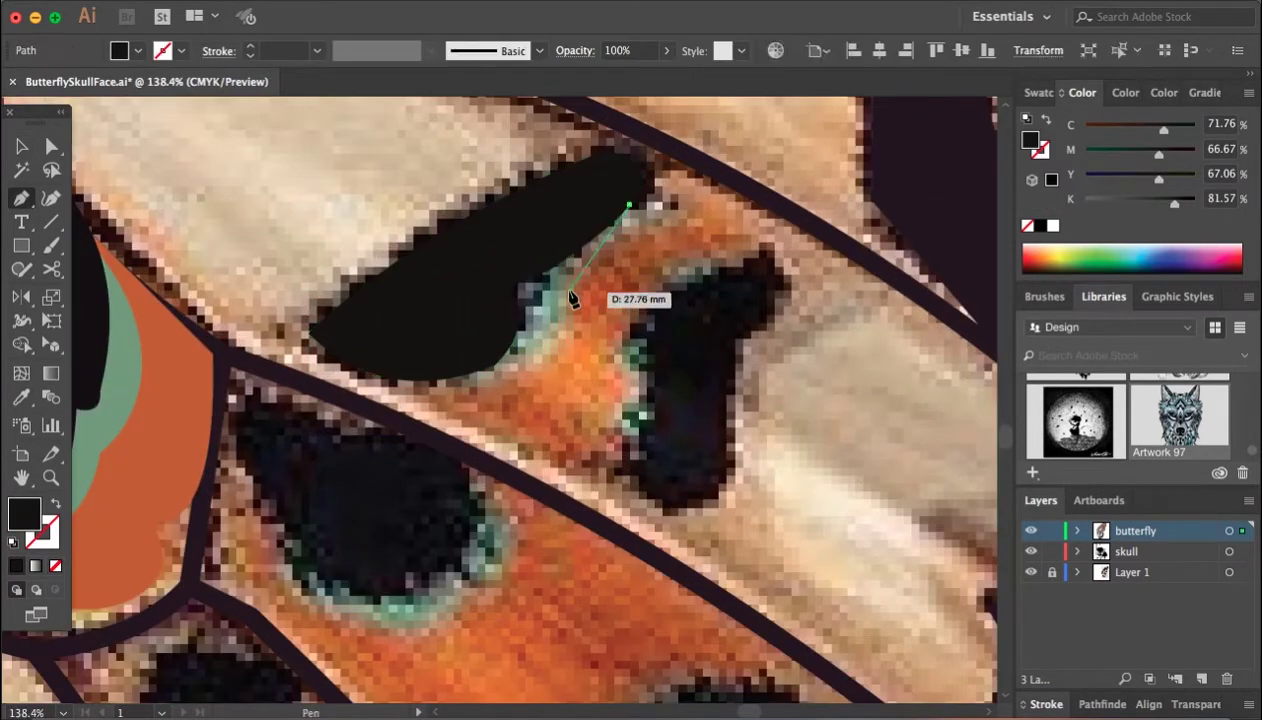
left_click(442, 378)
left_click_drag(555, 368, 600, 258)
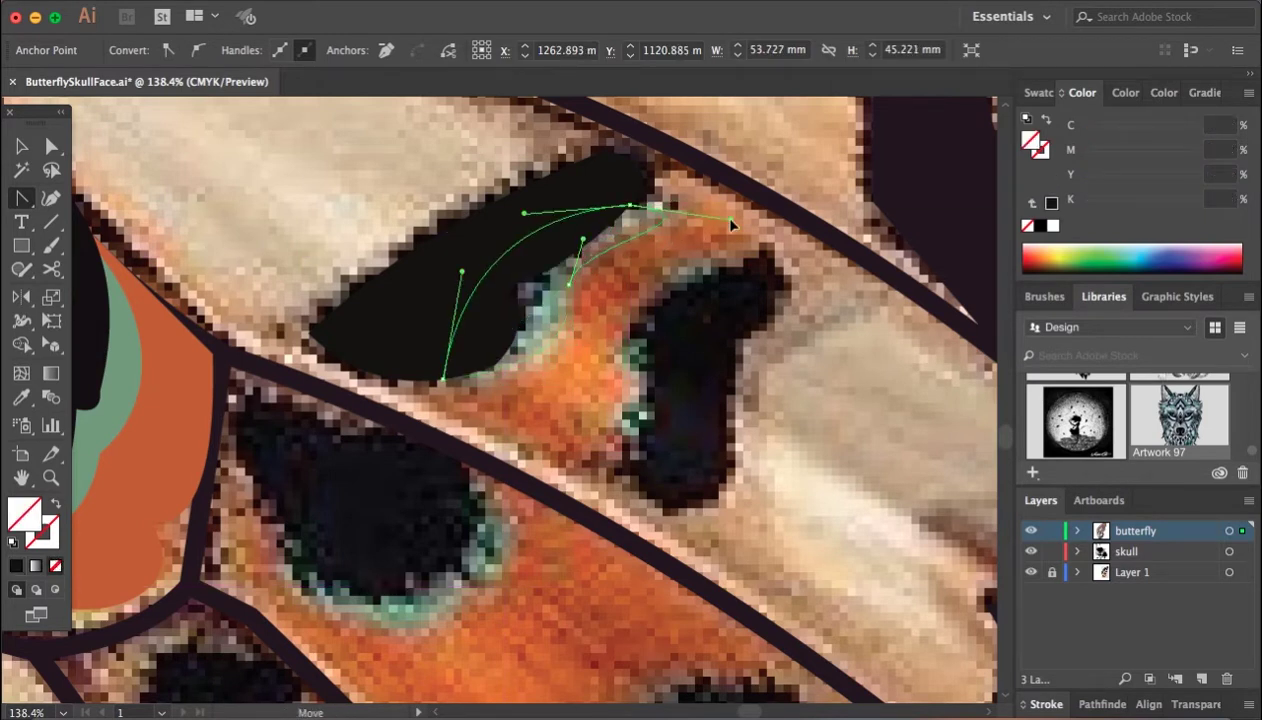
scroll(725, 227, "up", 3)
scroll(766, 397, "down", 3)
right_click(558, 282)
key("Escape")
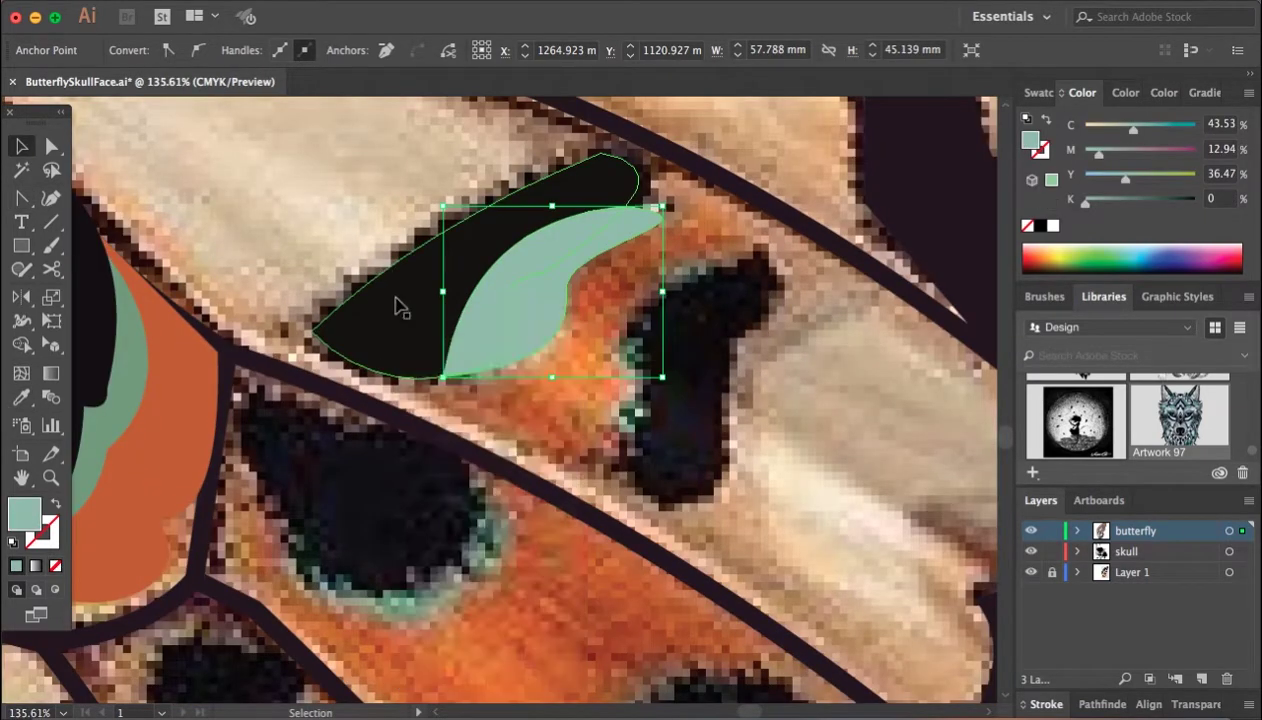
right_click(421, 275)
left_click(680, 614)
scroll(770, 445, "down", 3)
Step: Begin outlining the next black spot with the Pen tool
key("p")
left_click_drag(740, 360, 768, 318)
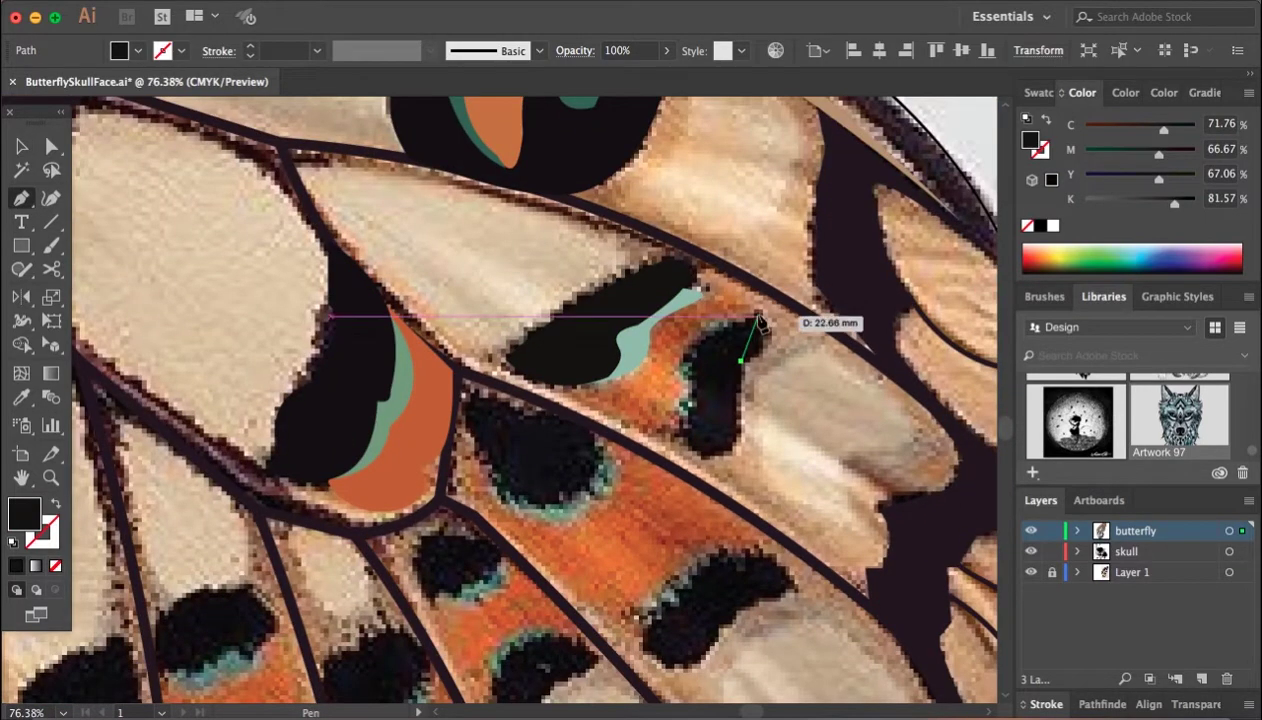
left_click(758, 317)
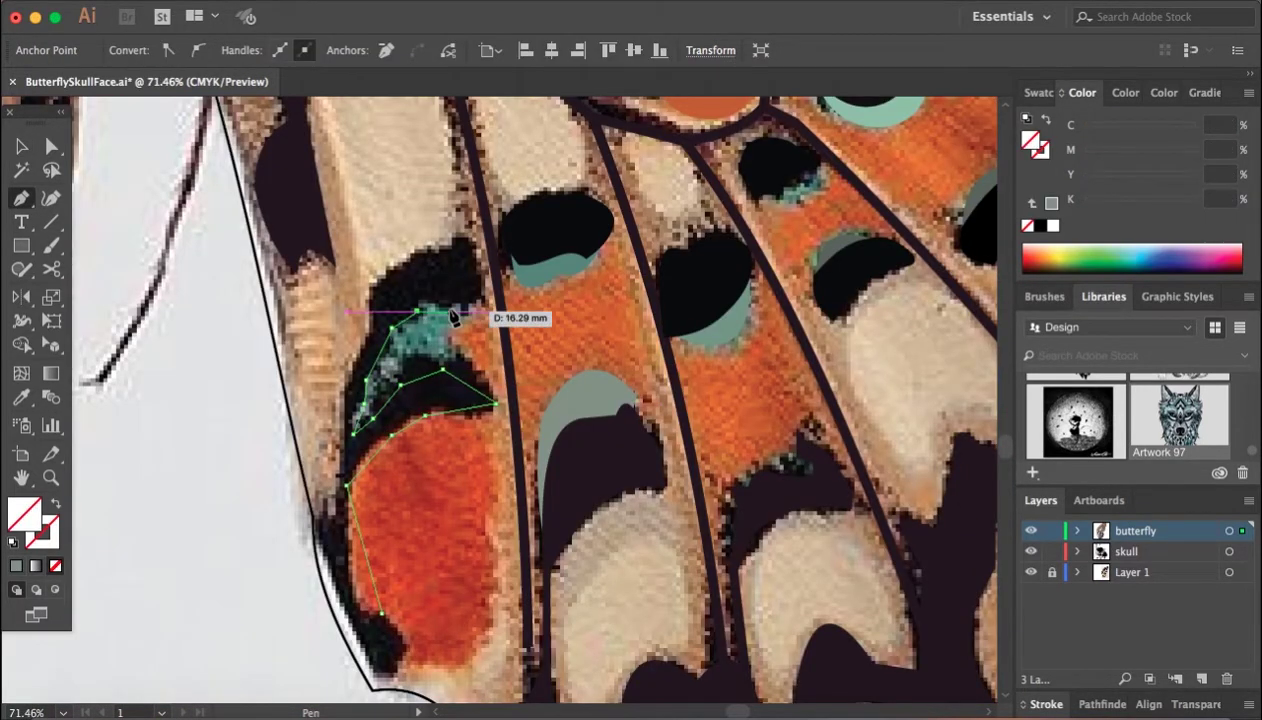
Step: Outline the black border at the wing's lower-left edge, rounding its corners into curves
scroll(452, 317, "up", 2)
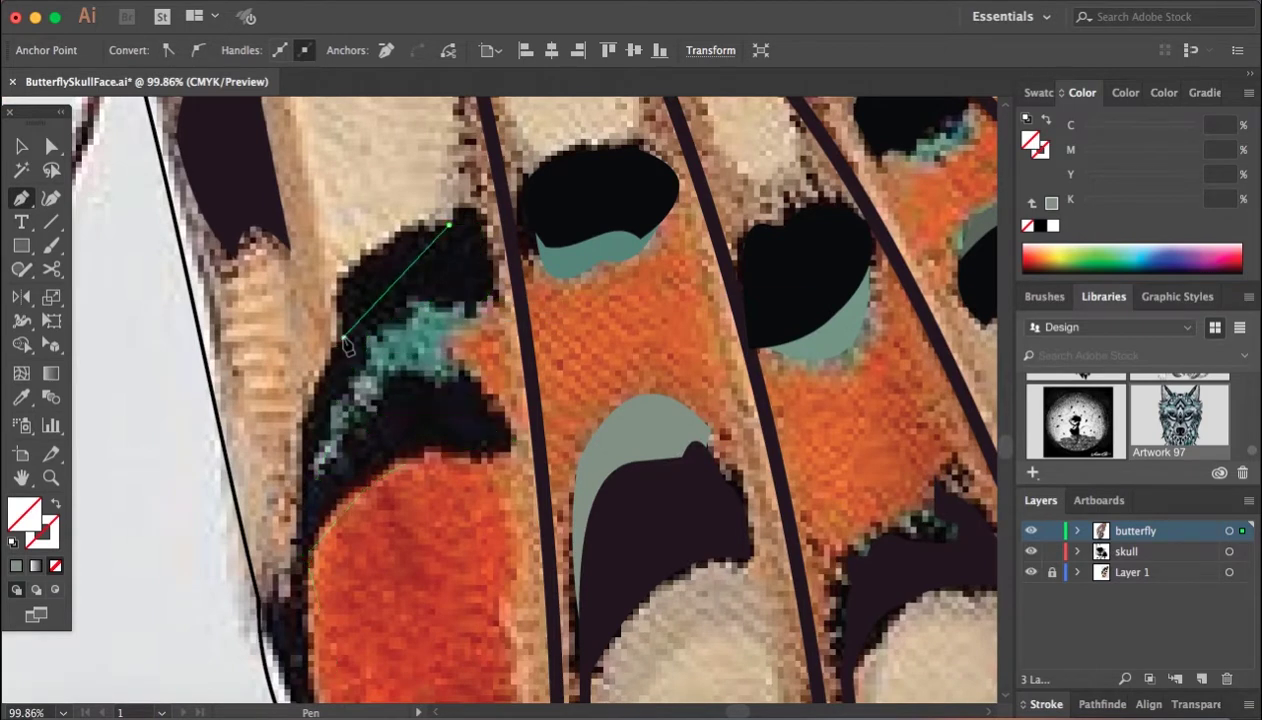
scroll(345, 344, "down", 5)
scroll(340, 440, "down", 2)
left_click(373, 330)
left_click(450, 560)
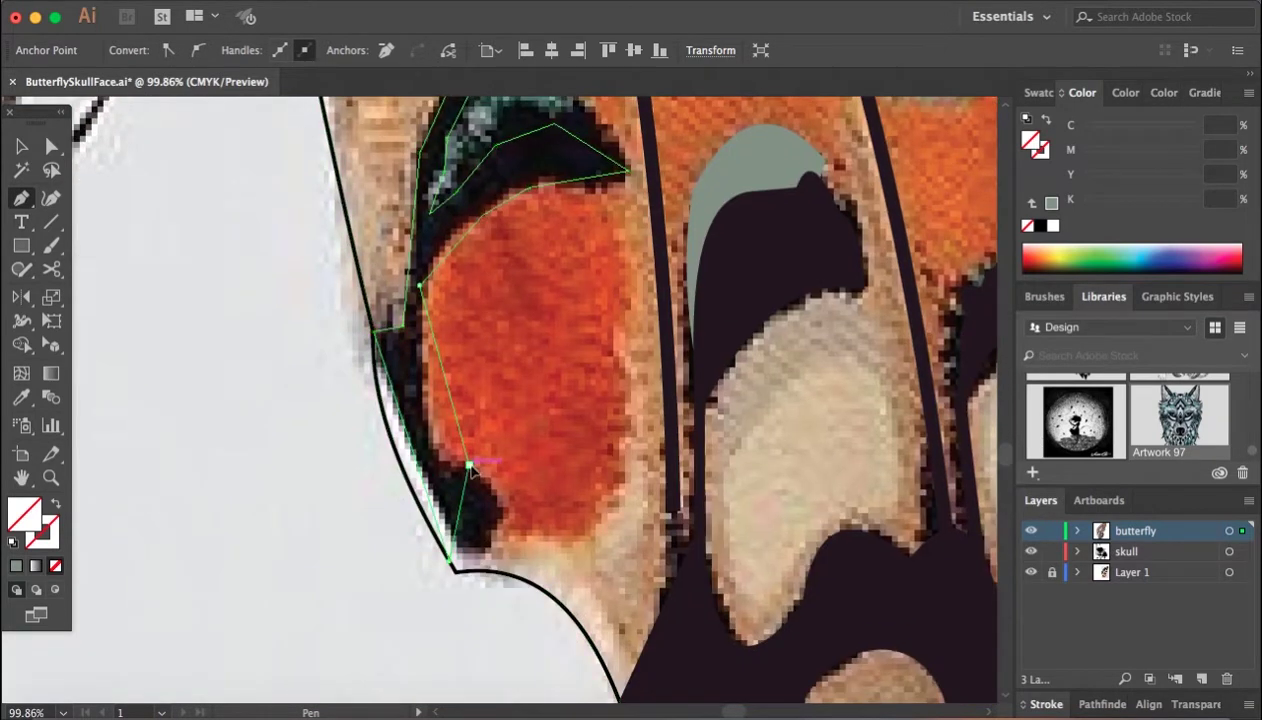
left_click(420, 478)
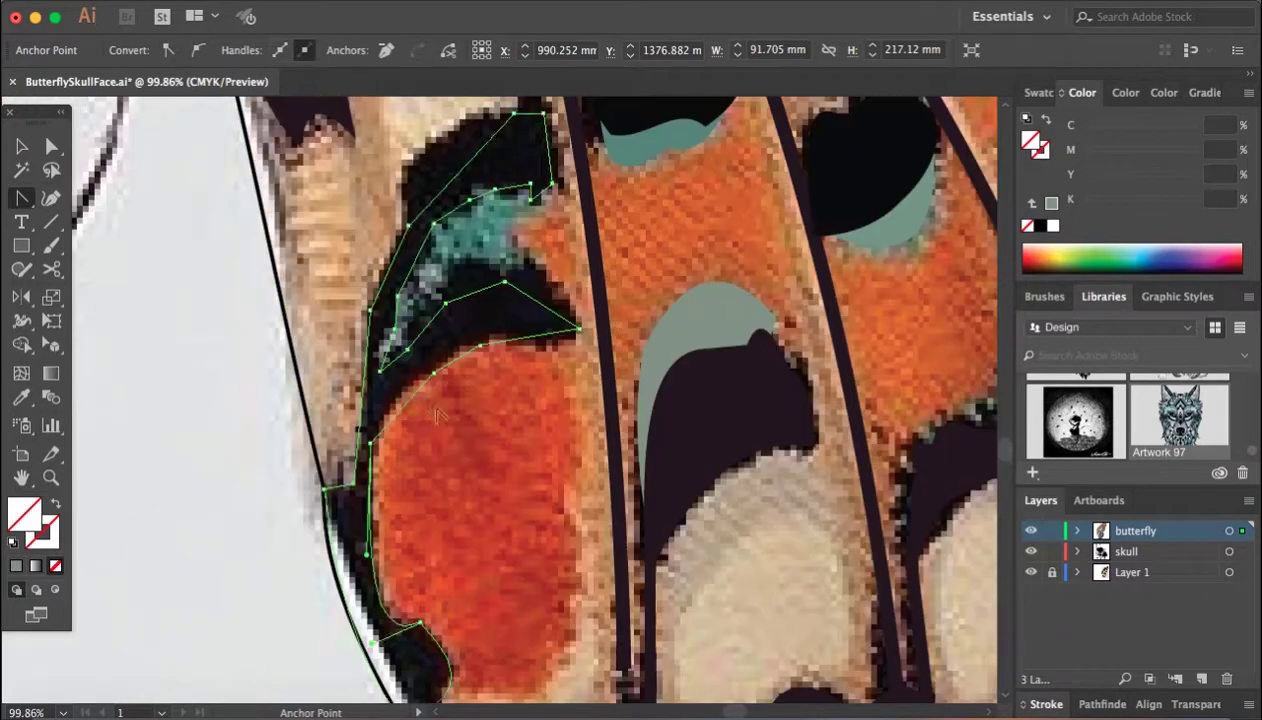
scroll(460, 380, "up", 3)
left_click_drag(505, 283, 420, 285)
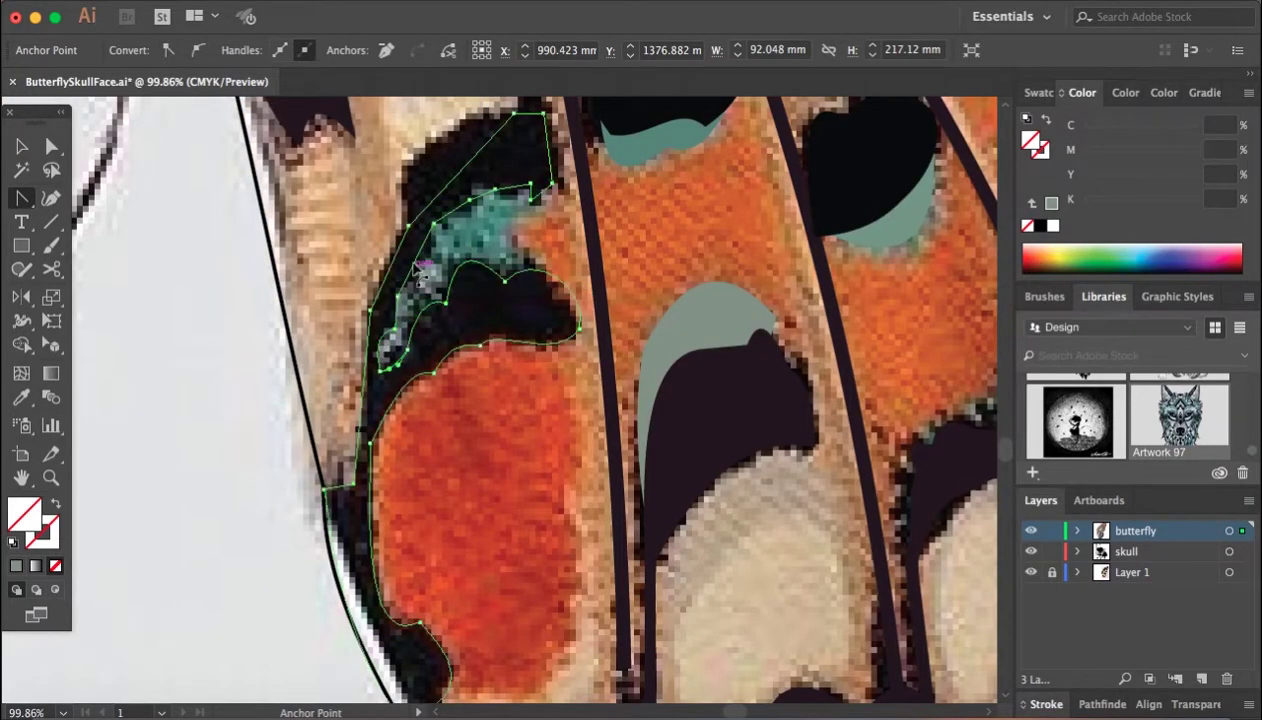
scroll(483, 197, "up", 3)
left_click_drag(495, 253, 530, 248)
scroll(527, 245, "down", 3)
Step: Fill the border shape with black sampled from the photo
key("i")
left_click(400, 470)
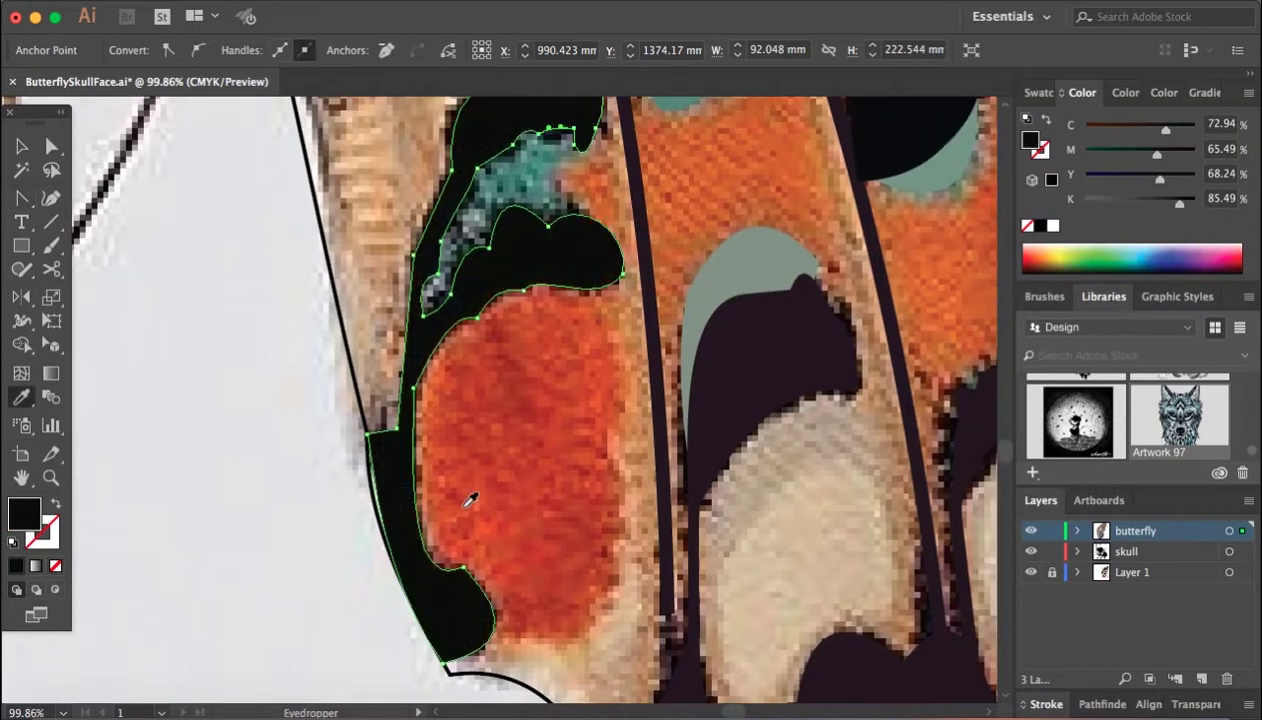
scroll(370, 510, "up", 2)
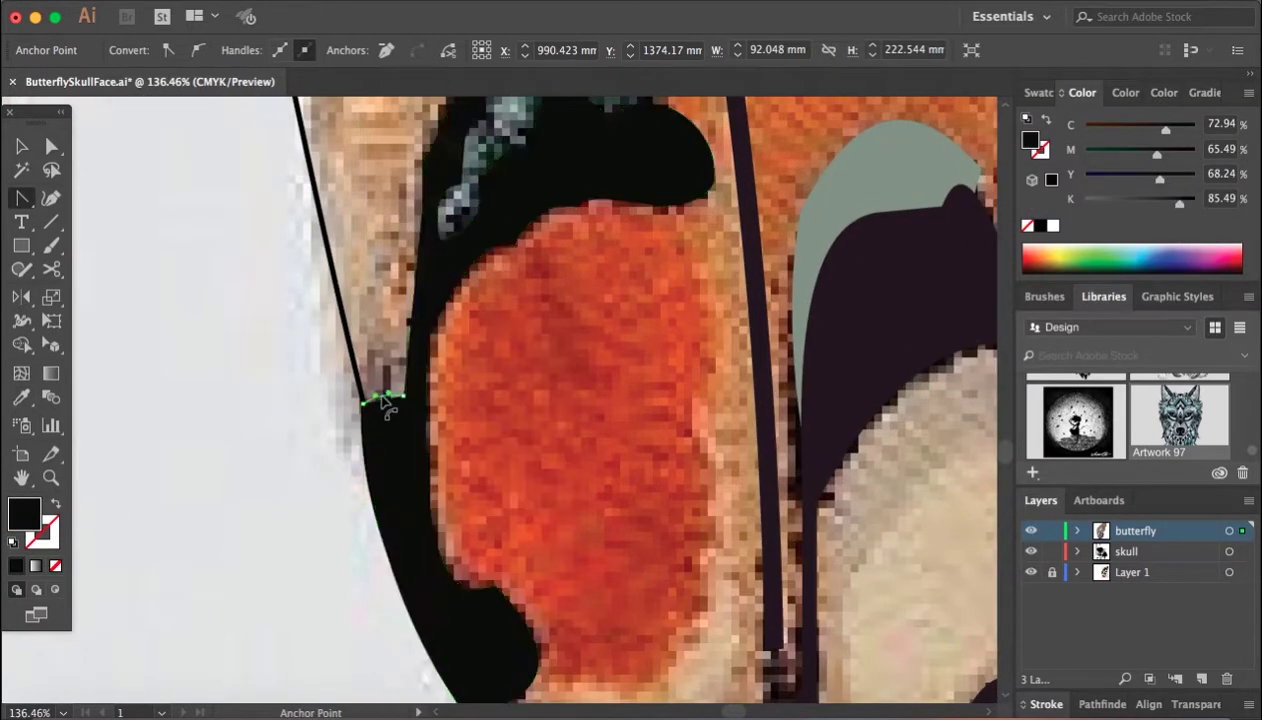
key("v")
left_click(527, 397)
scroll(576, 472, "down", 3)
Step: Trace the red-orange patch outline beside the black border
key("p")
left_click_drag(574, 464, 578, 323)
left_click(456, 386)
left_click(440, 447)
key("/")
left_click(440, 547)
left_click(497, 594)
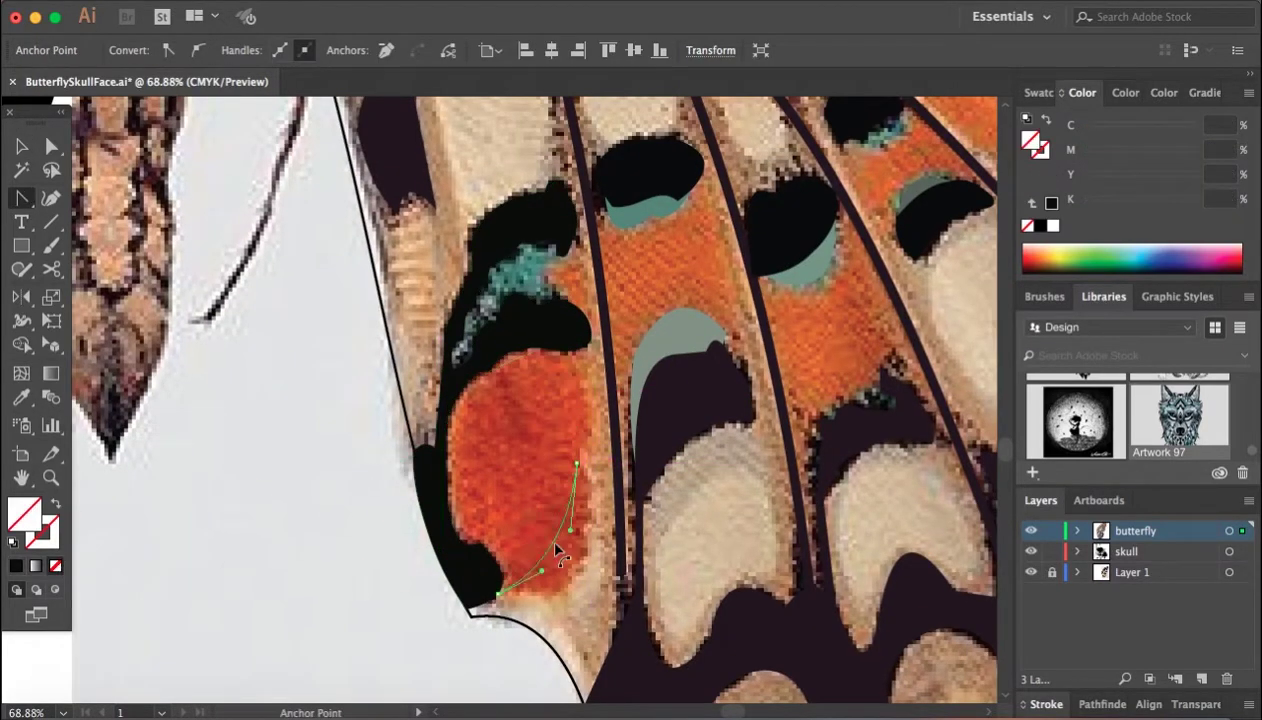
left_click_drag(577, 460, 597, 410)
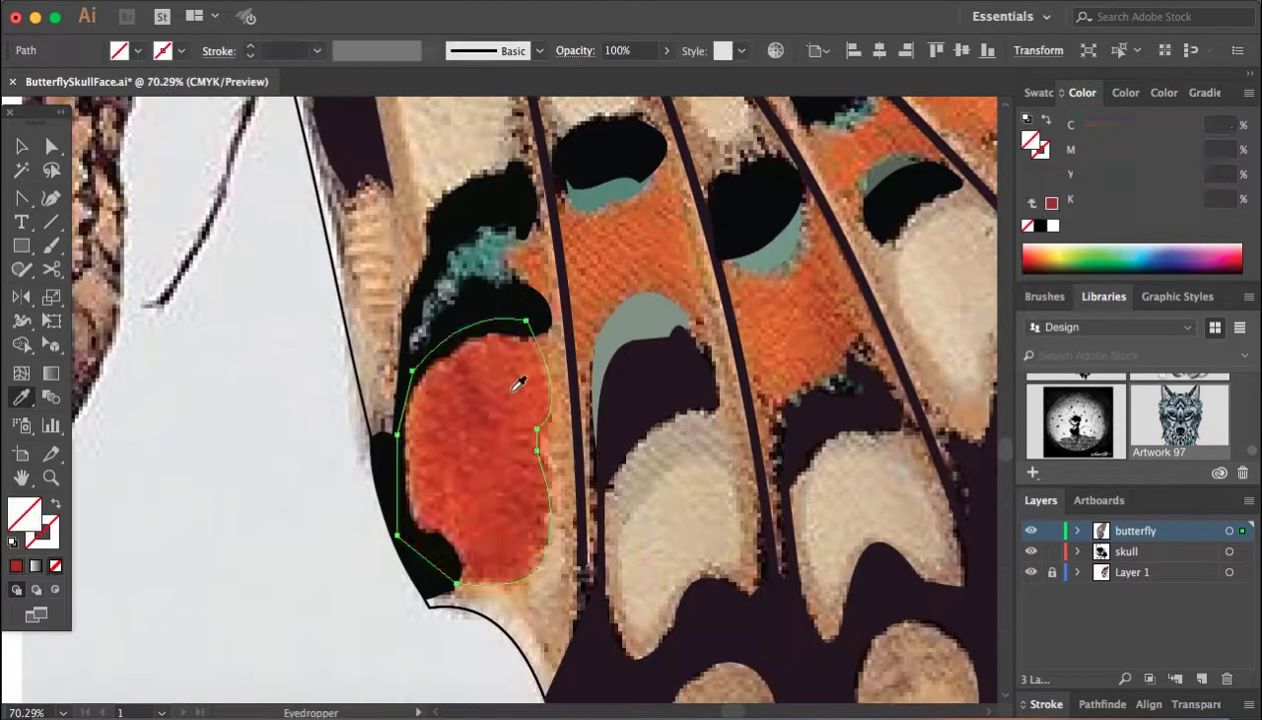
right_click(461, 217)
left_click(296, 470)
Step: Trace the teal fleck inside the border and fill it with teal from the photo
key("p")
scroll(460, 400, "up", 3)
left_click_drag(452, 407, 491, 343)
left_click(490, 450)
left_click(325, 562)
left_click(318, 493)
left_click(387, 340)
left_click(493, 341)
scroll(387, 435, "up", 3)
left_click(533, 378)
key("i")
left_click(451, 281)
key("v")
scroll(452, 183, "down", 3)
left_click(452, 183)
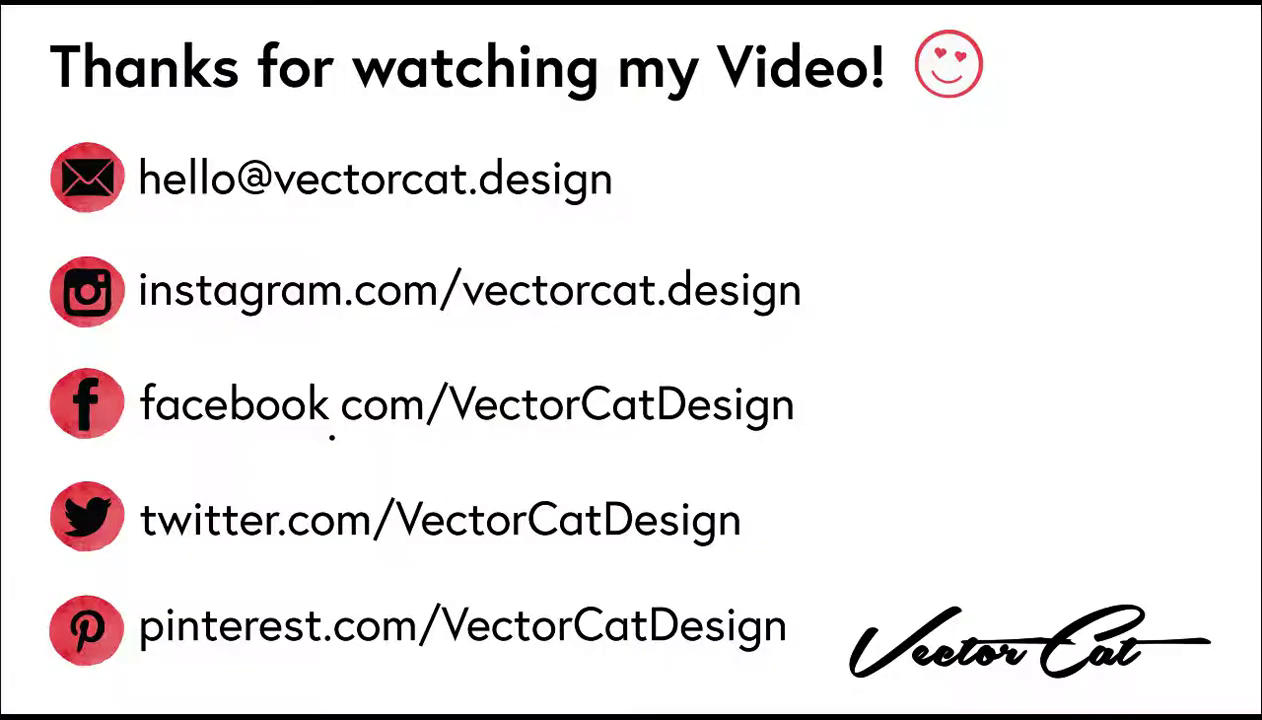